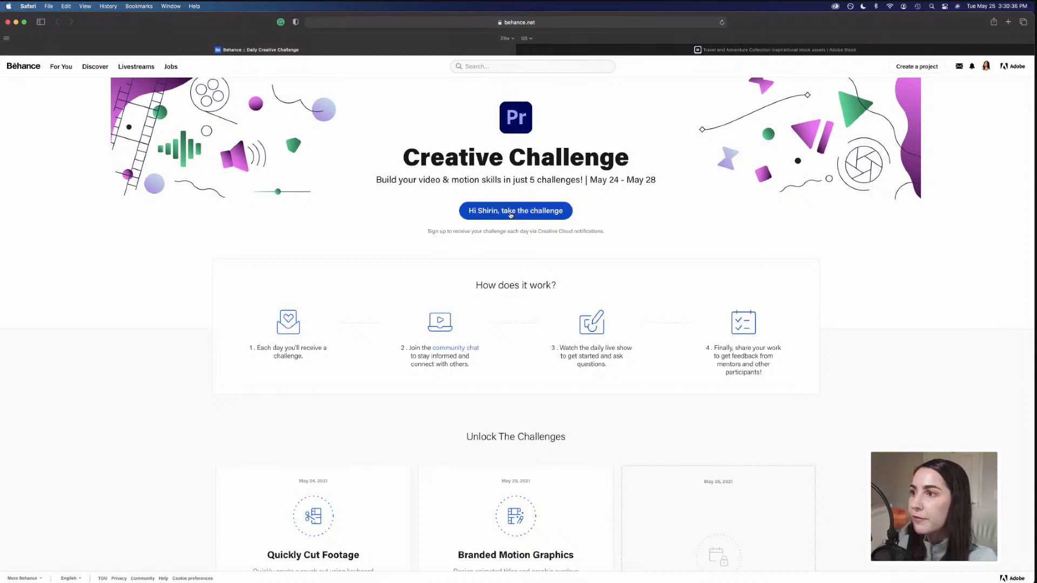
Scroll through the Behance Creative Challenge page to review how it works and the challenges.
scroll(511, 214, down, 3)
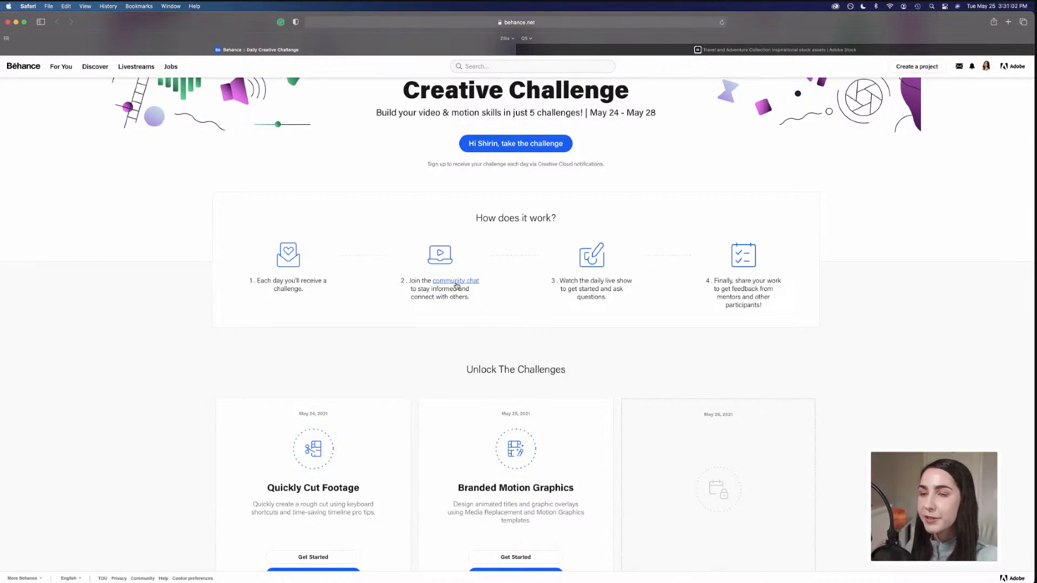
scroll(456, 286, down, 2)
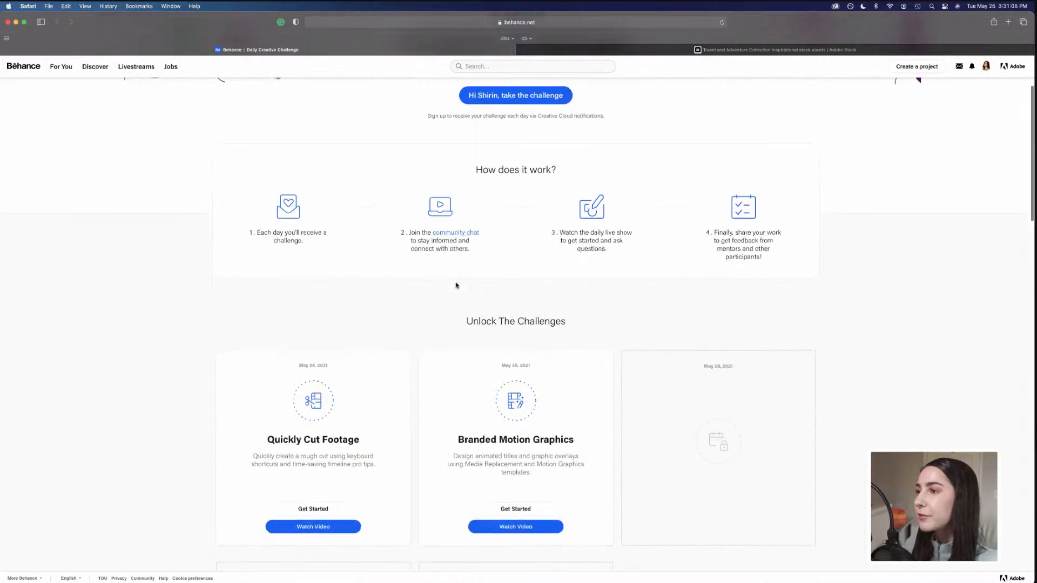
scroll(457, 285, down, 2)
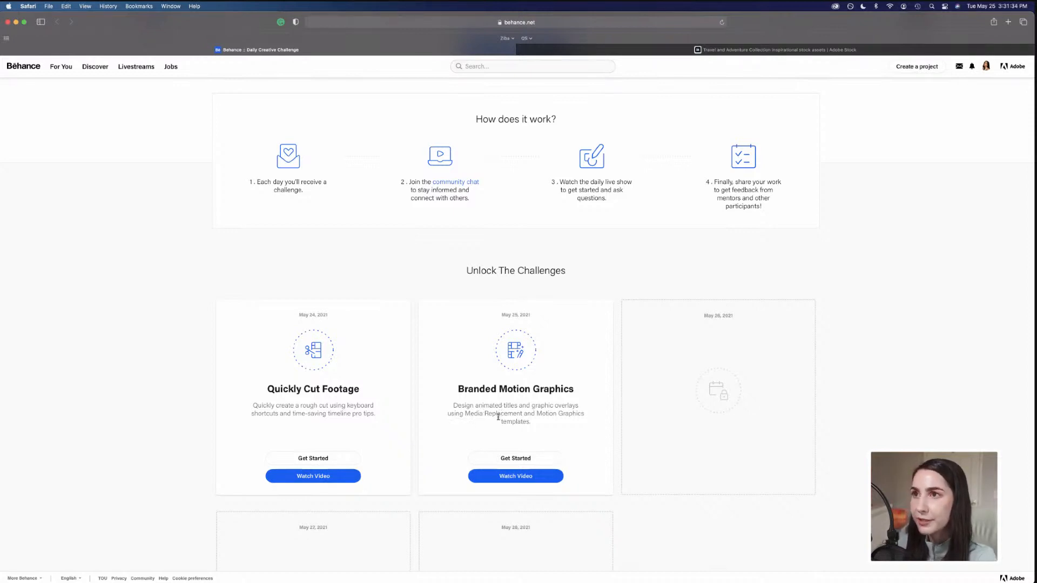
Switch to the Adobe Stock Travel and Adventure Collection tab and browse the Premiere Pro title templates.
click(825, 52)
scroll(905, 122, up, 3)
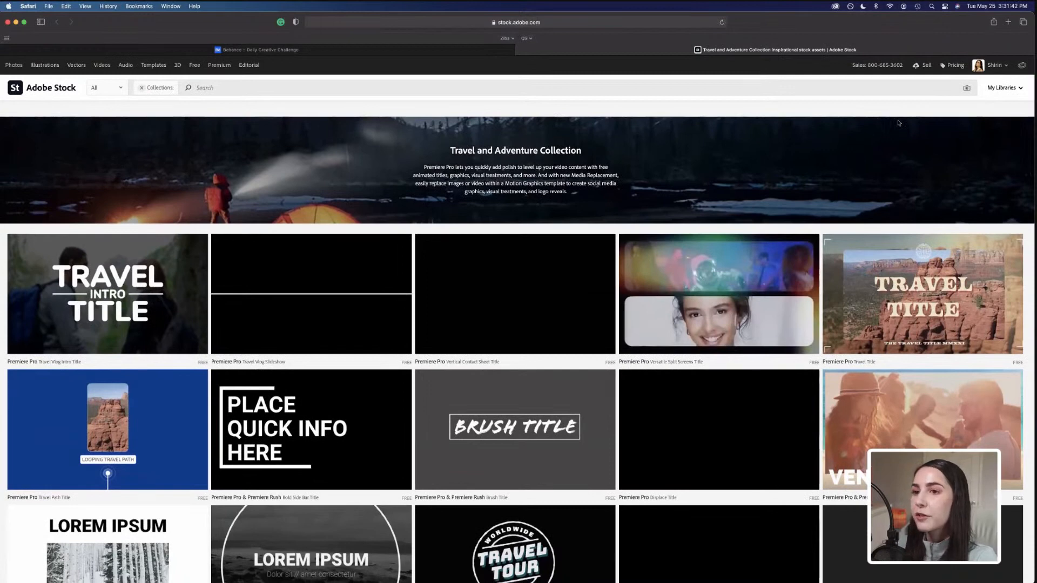
scroll(899, 123, down, 3)
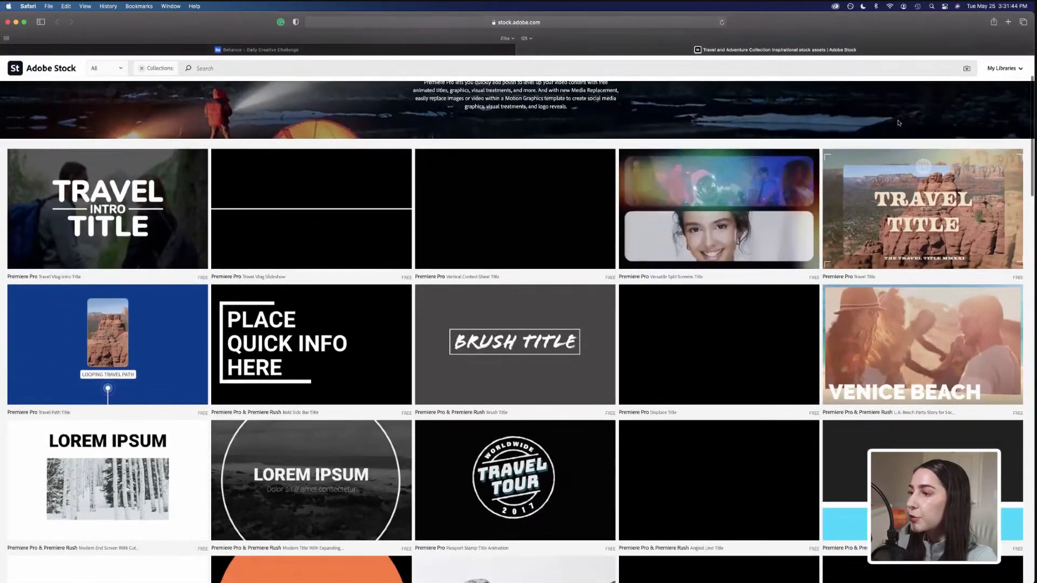
scroll(899, 123, down, 3)
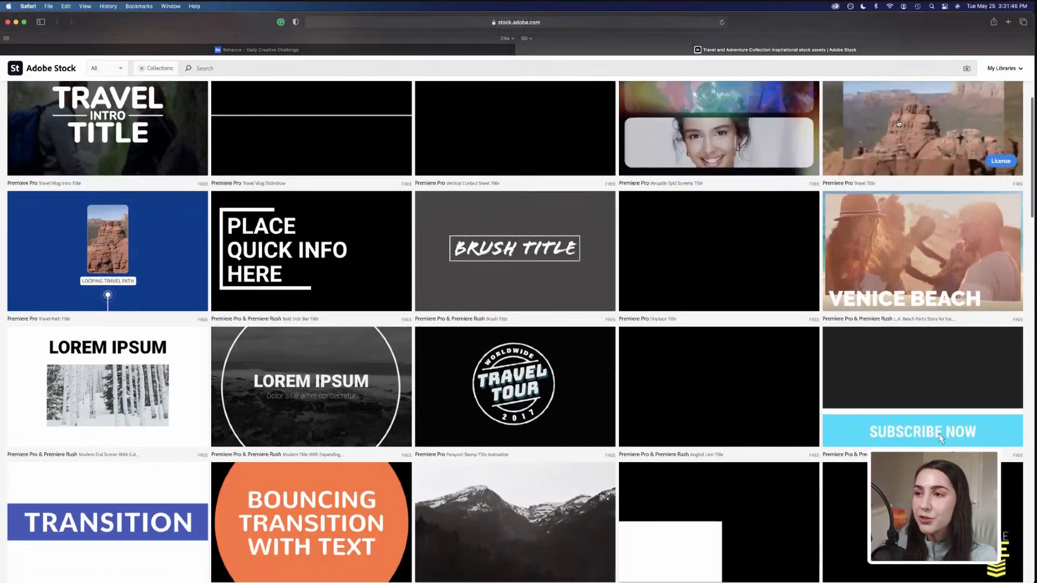
scroll(899, 123, down, 4)
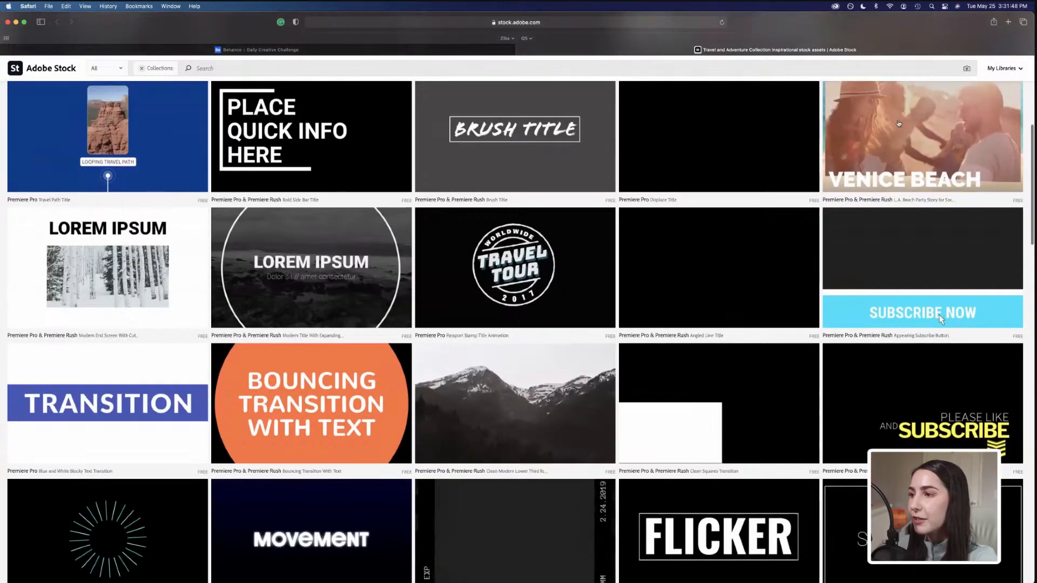
scroll(899, 123, up, 5)
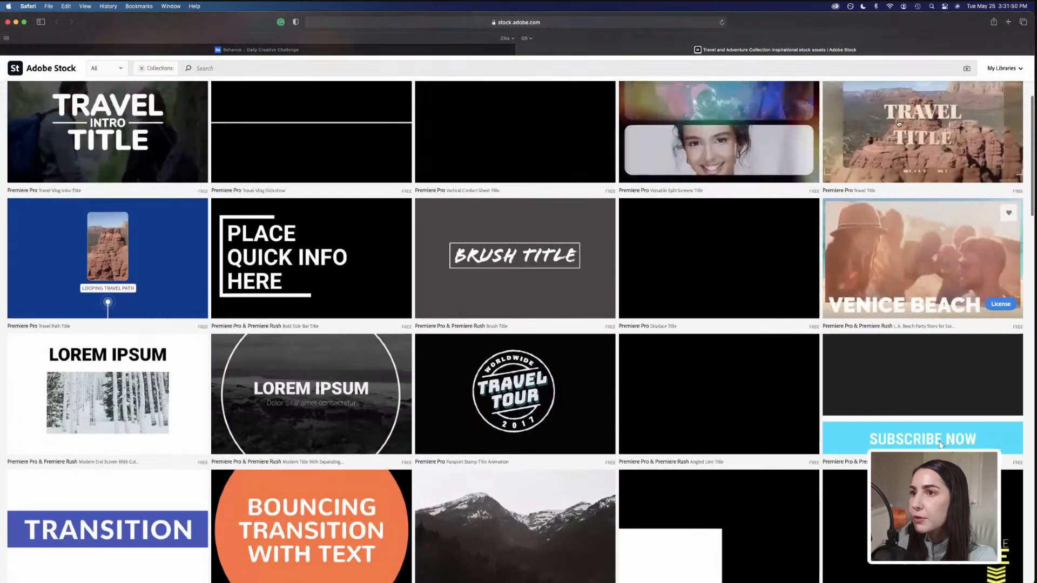
scroll(899, 123, up, 2)
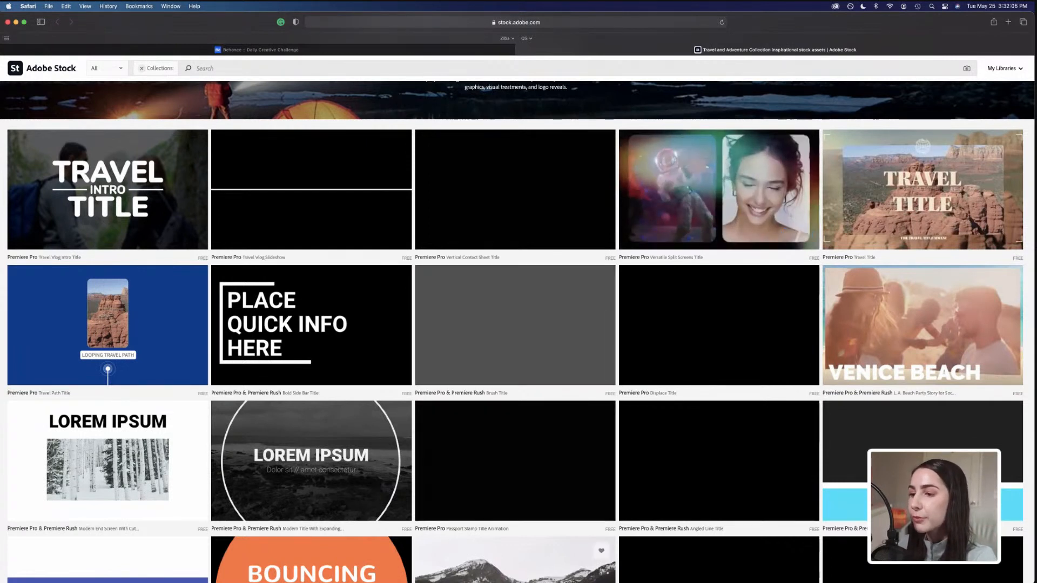
Switch to Premiere Pro and play back the DCC_Mogrts sequence to review the footage.
mouse_move(558, 582)
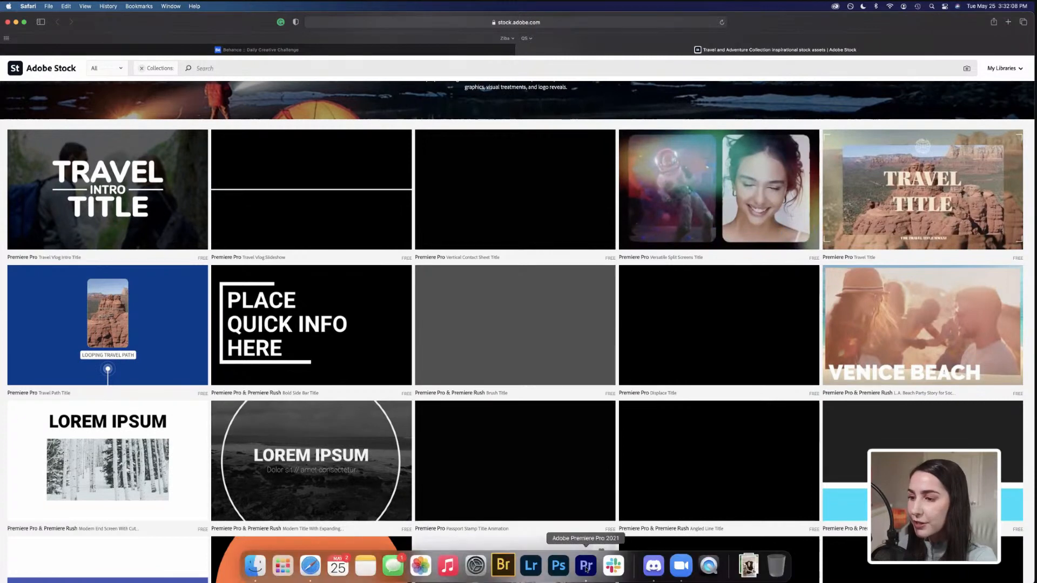
click(586, 568)
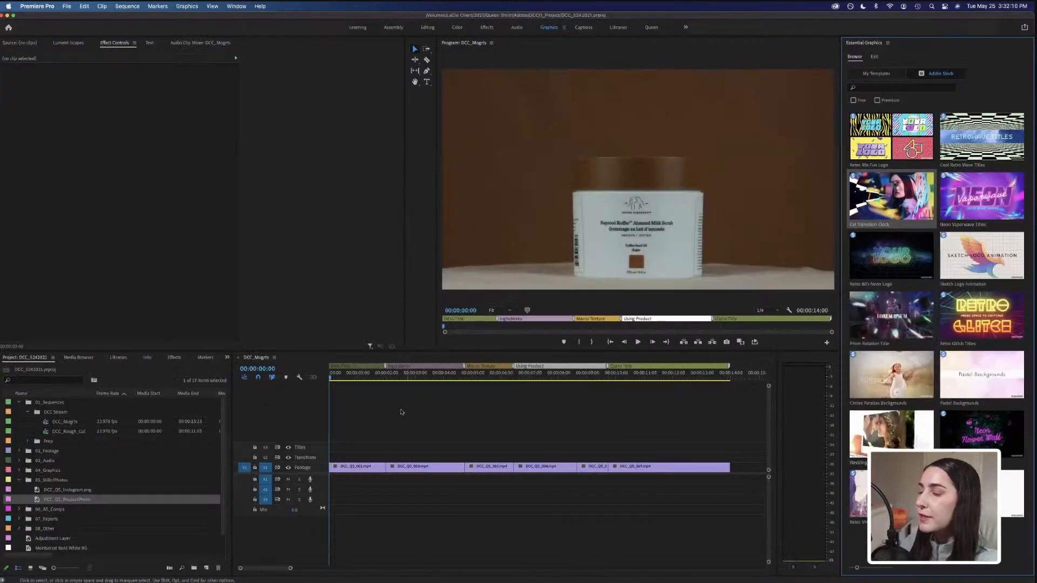
click(347, 381)
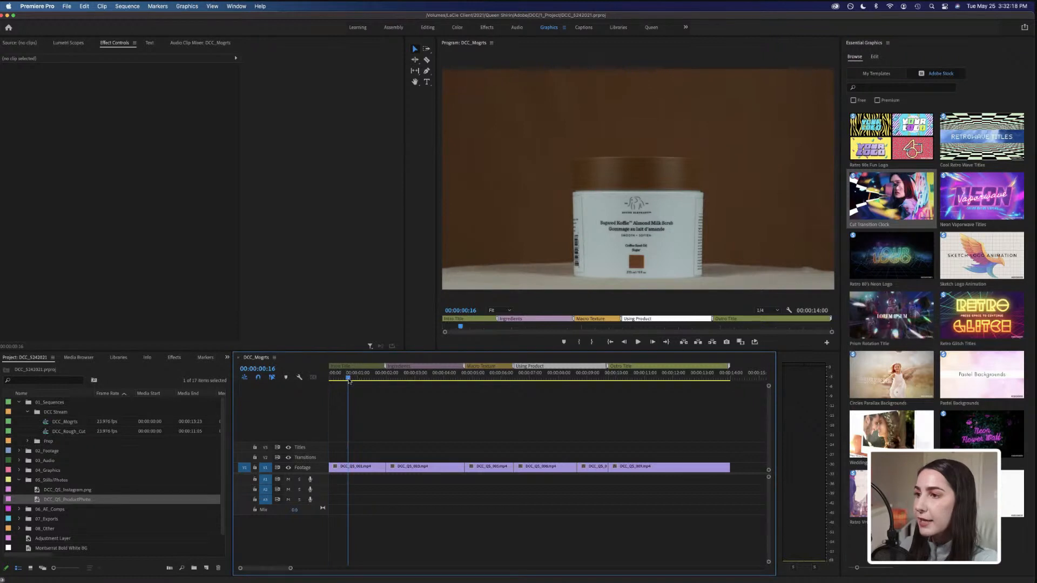
key(space)
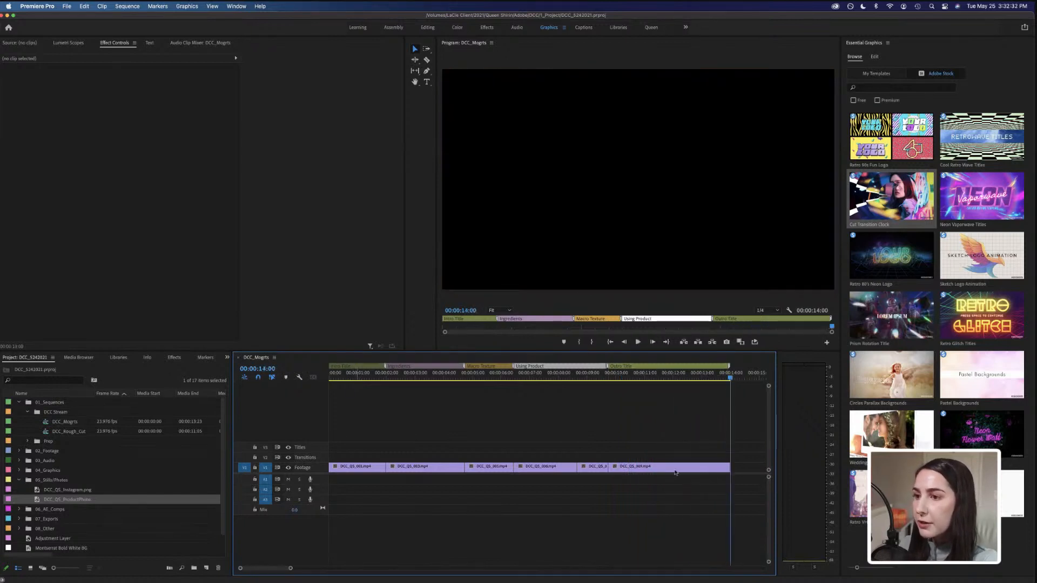
key(space)
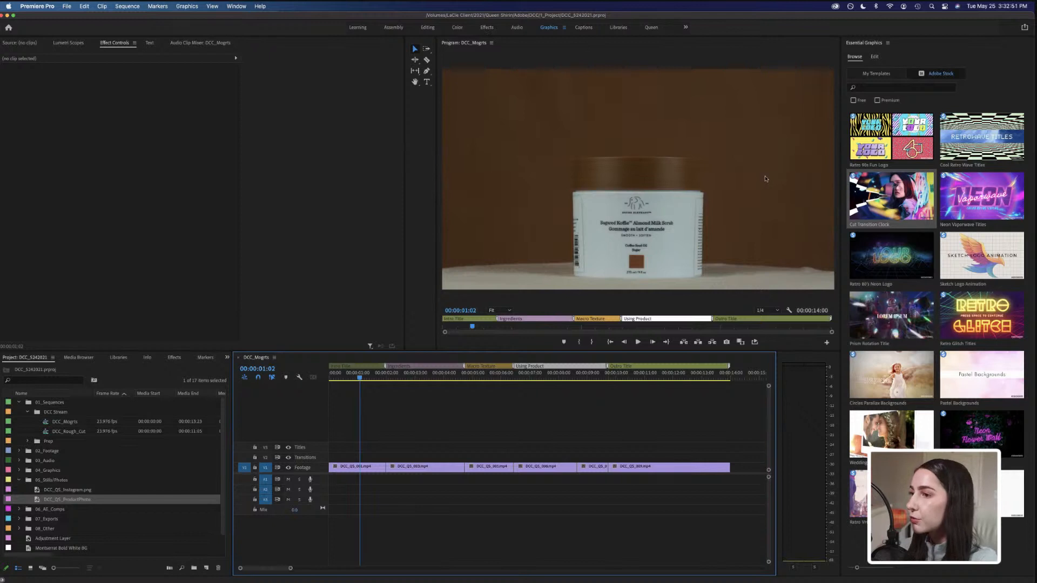
Filter the Adobe Stock templates to Free only and search for "glitch".
click(913, 47)
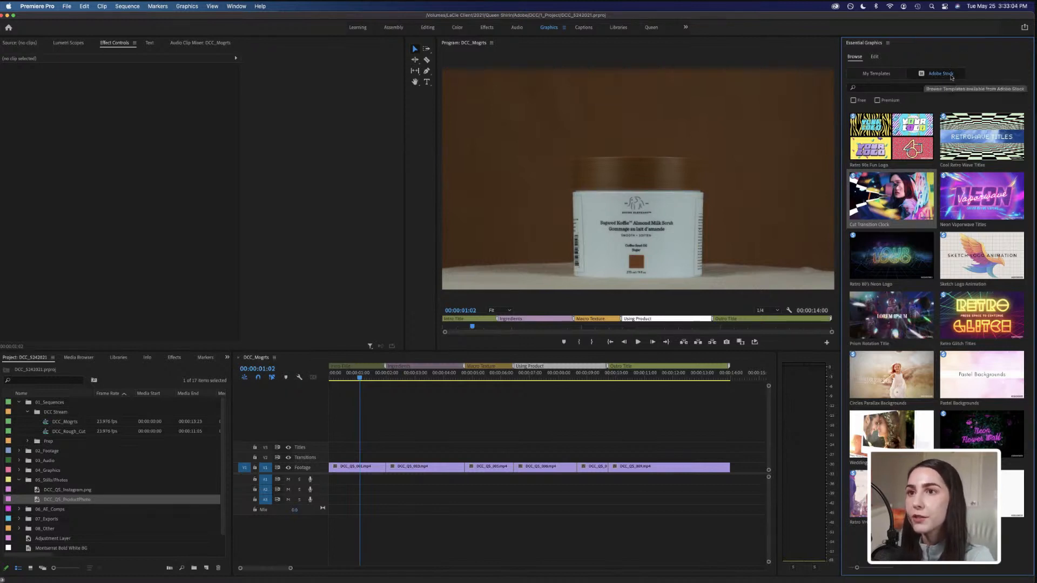
click(854, 99)
click(865, 87)
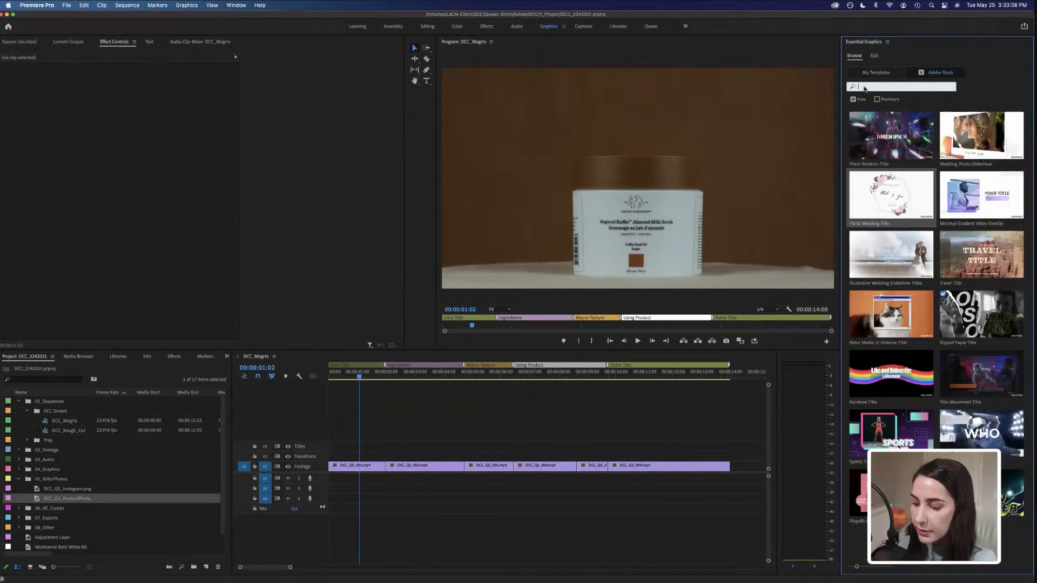
text(llitch)
key(Return)
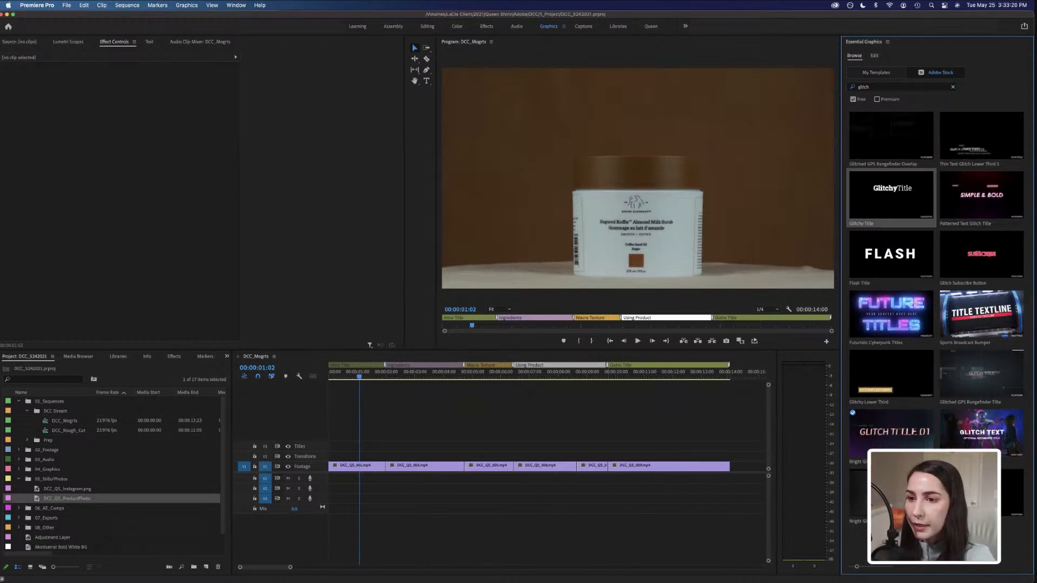
Browse the glitch title search results to compare templates.
click(867, 449)
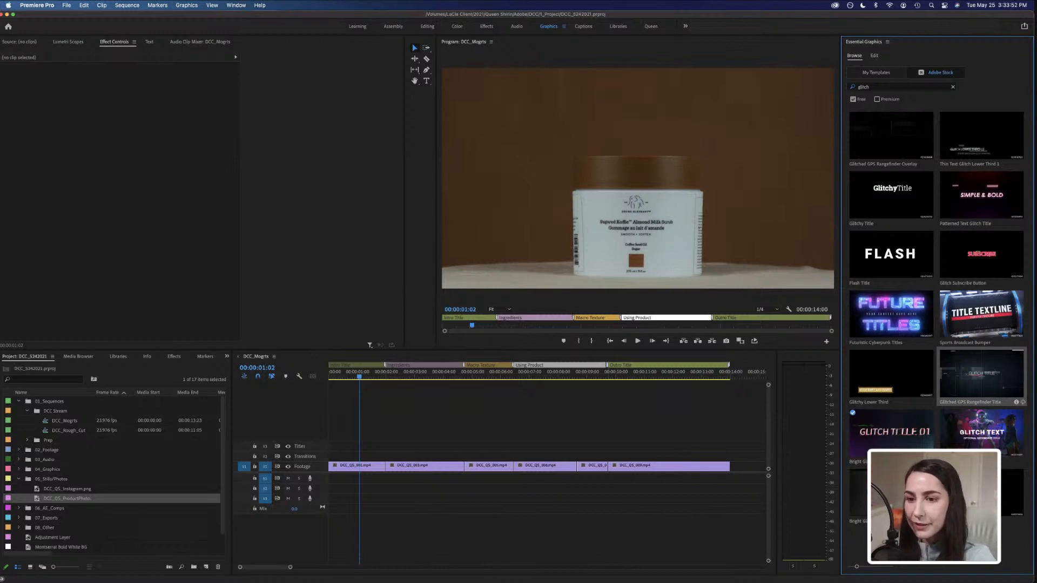
scroll(982, 376, down, 10)
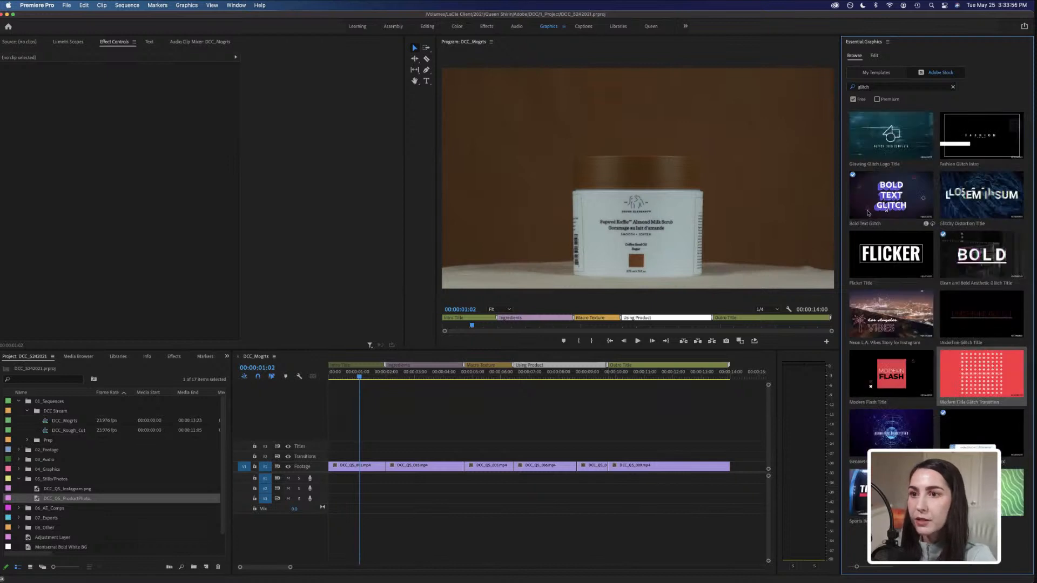
click(868, 212)
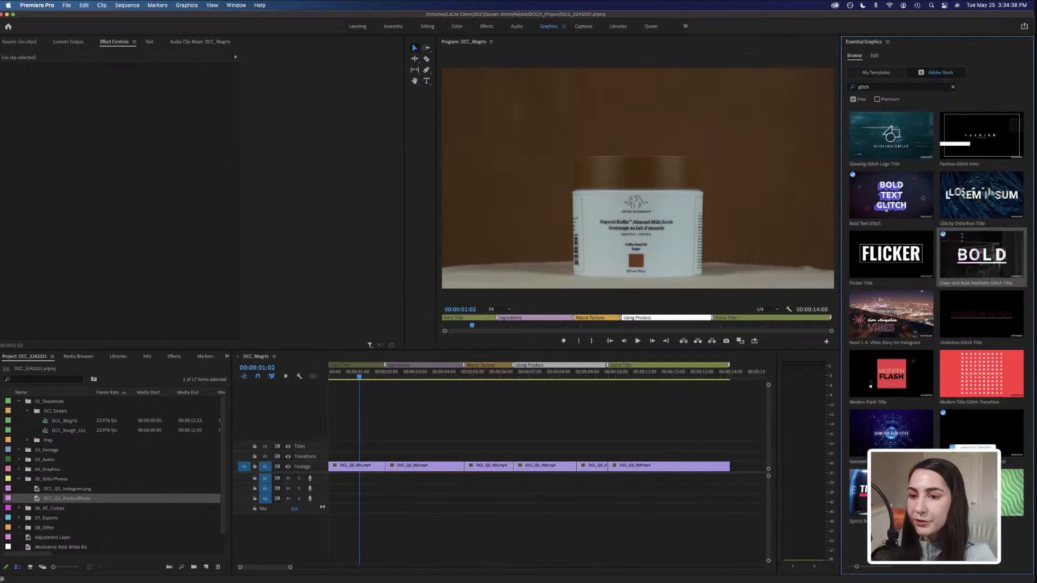
click(957, 552)
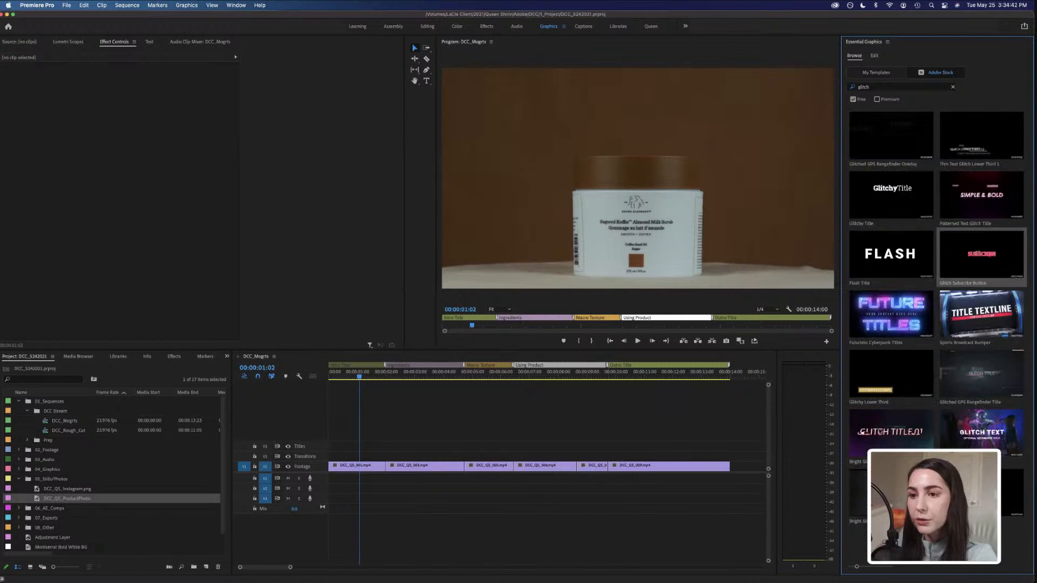
Add the Glitch Title 01 template at the start of the sequence and move it onto the Titles track.
drag(891, 433, 329, 460)
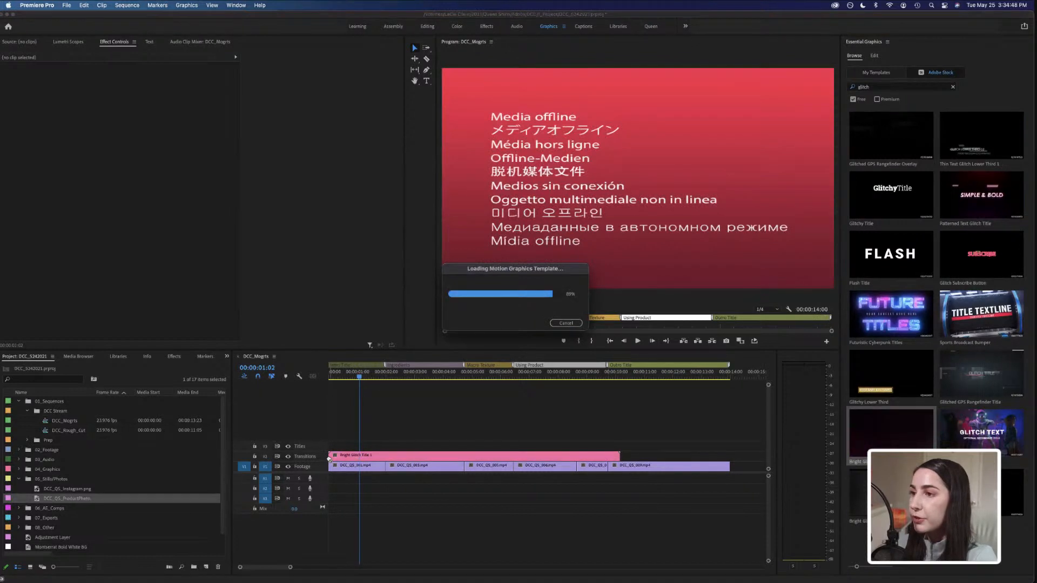
click(382, 457)
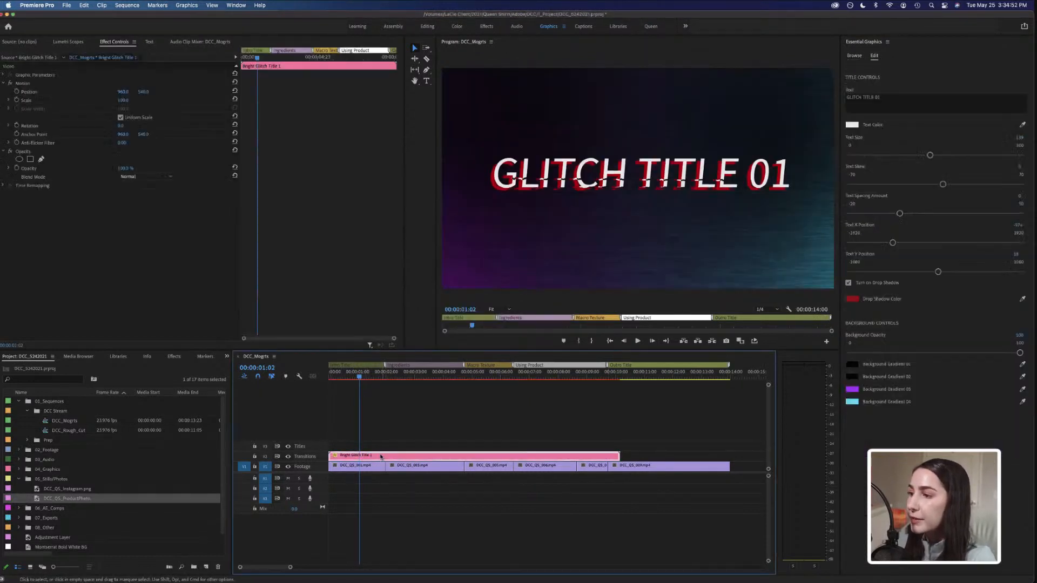
drag(385, 458, 385, 448)
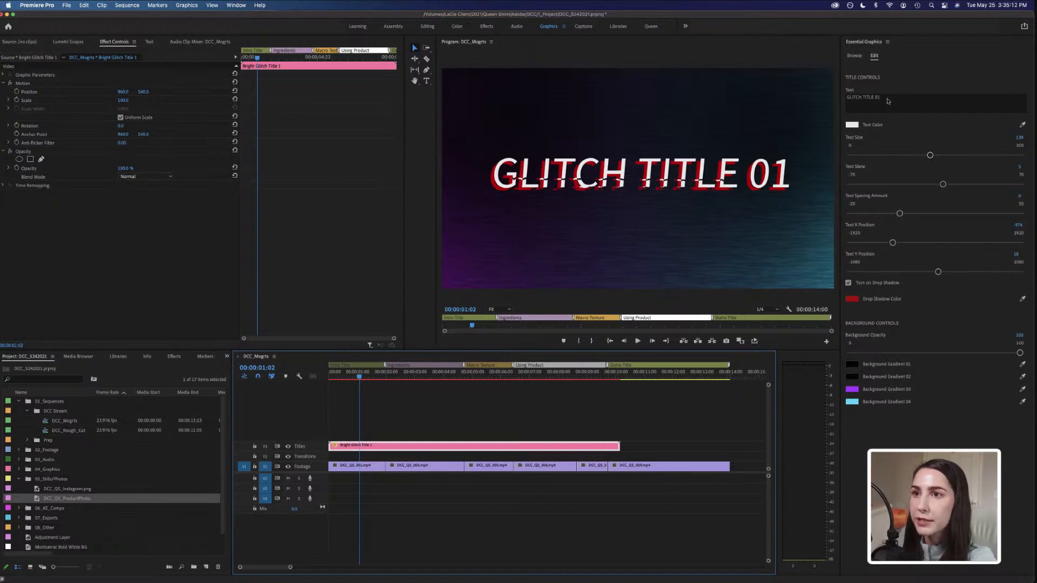
Replace the title text with "Need a koffie break?" and reduce its text size.
click(894, 97)
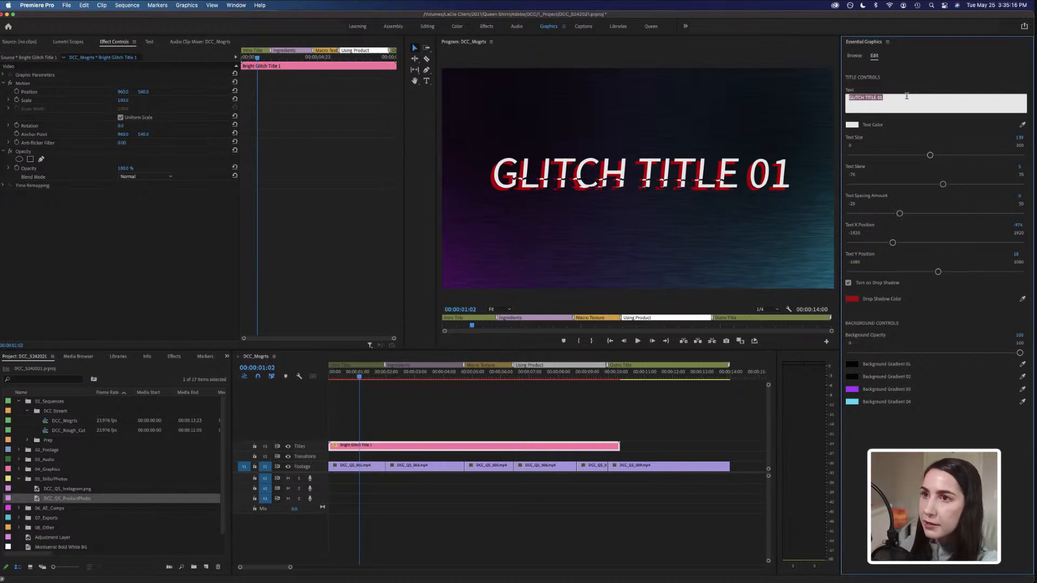
text(Need)
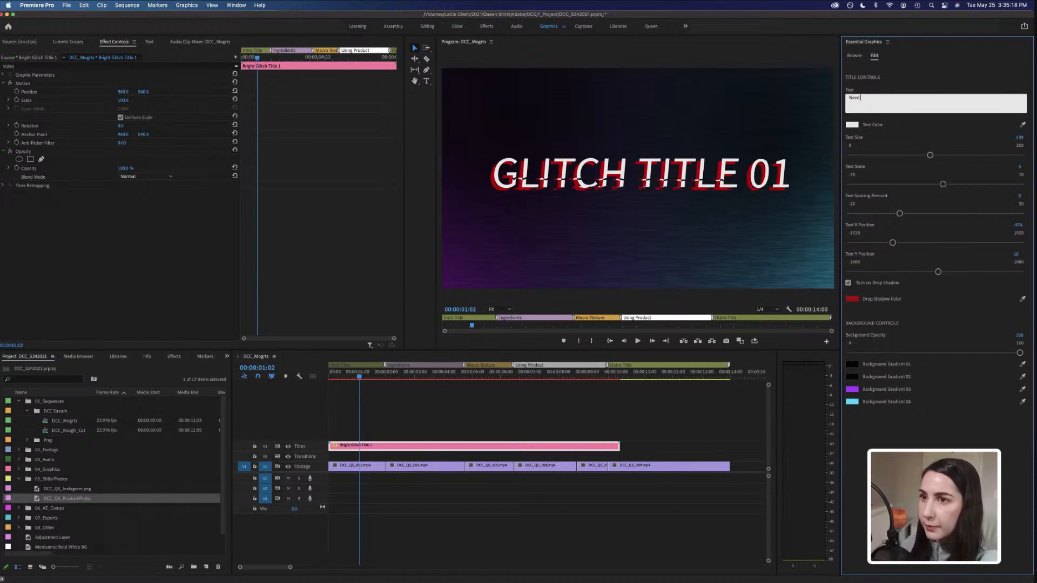
text( a koff)
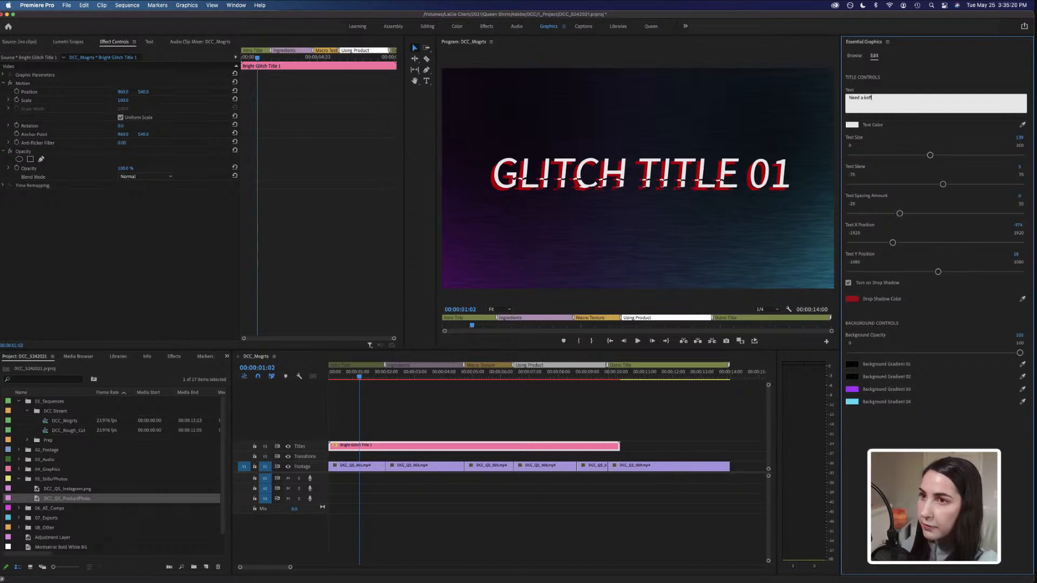
text(ie break?)
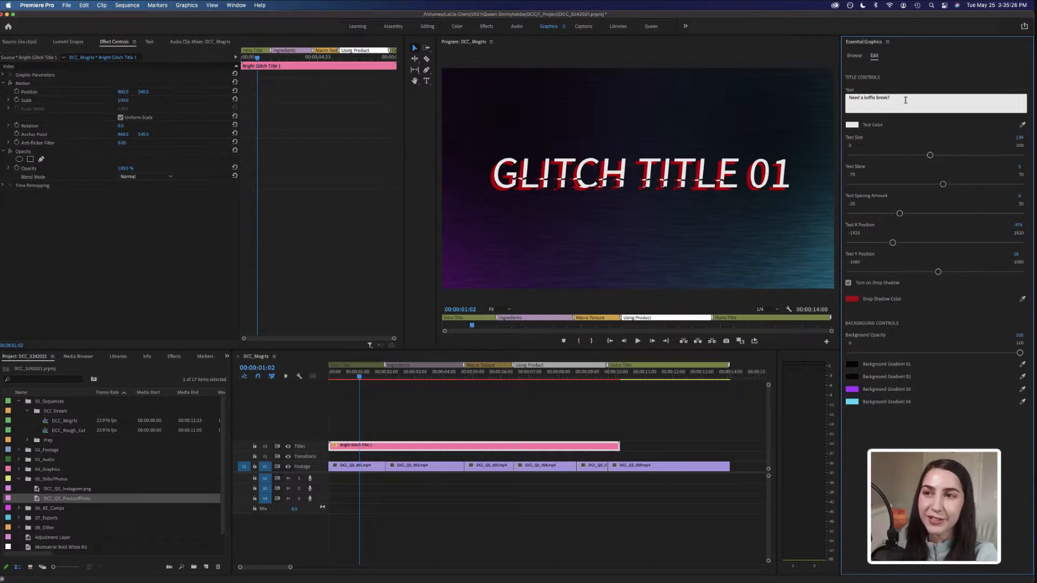
click(901, 85)
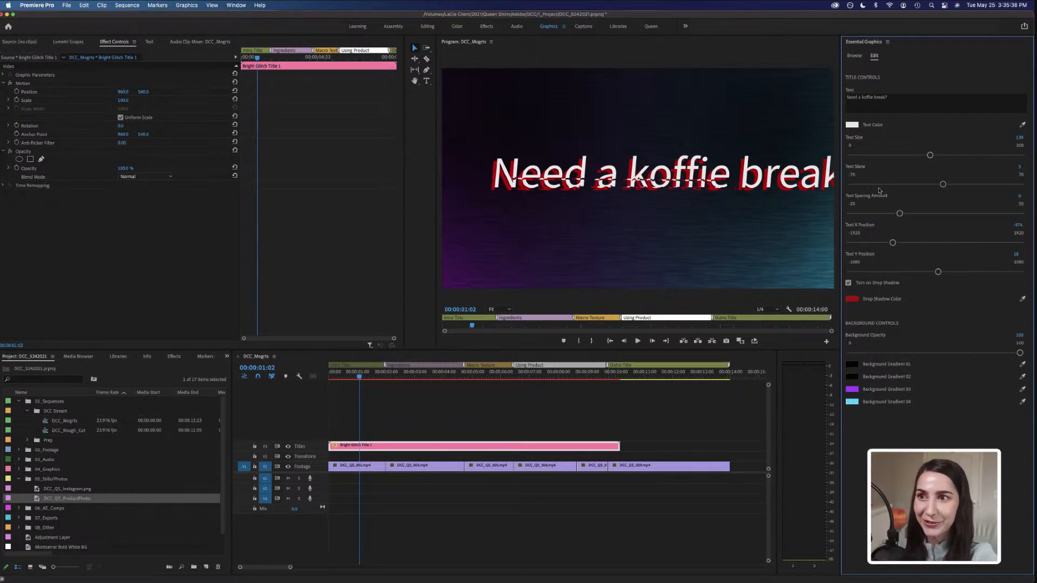
drag(929, 155, 916, 155)
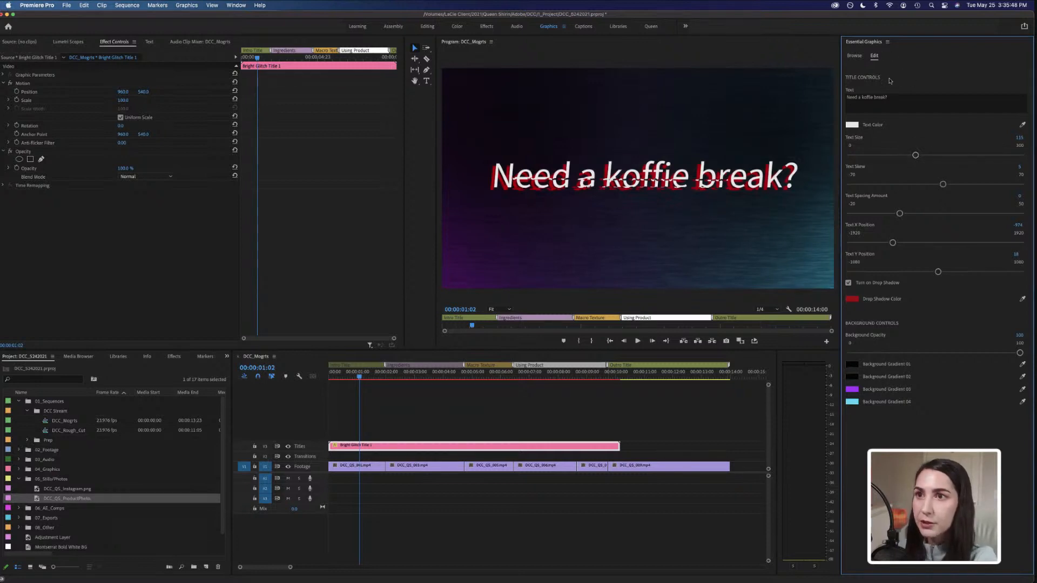
Retype the title text in capitals as "NEED A KOFFIE BREAK?" and reduce the text size slightly.
click(896, 98)
drag(896, 98, 849, 99)
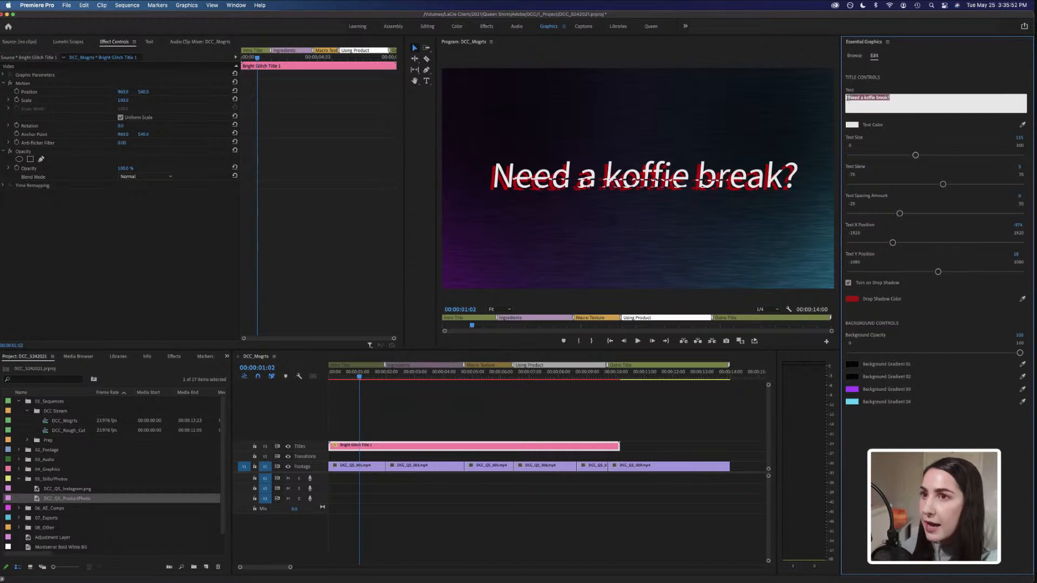
text(NEED)
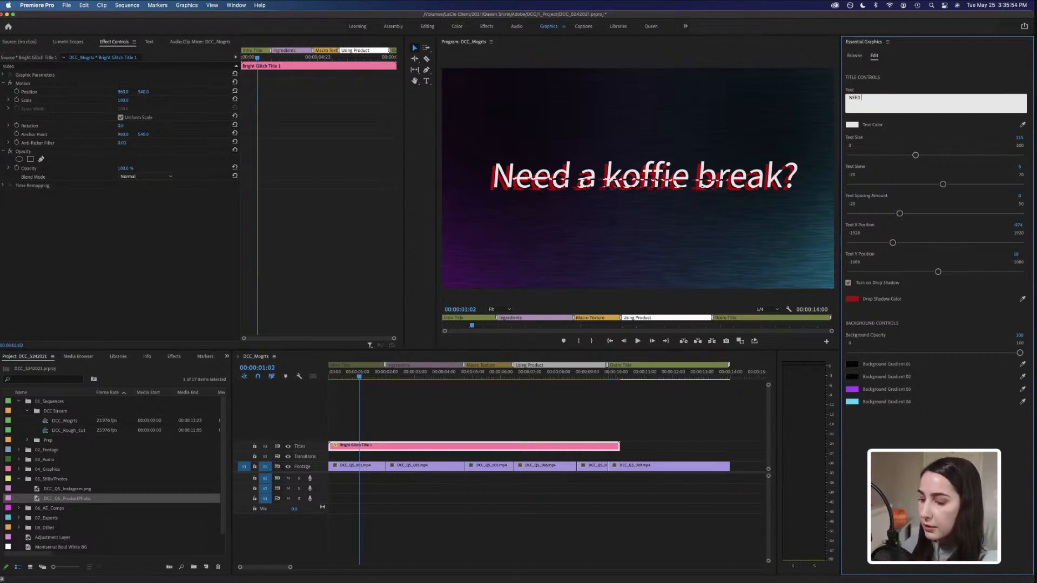
text( A KOFFIE BREAK?)
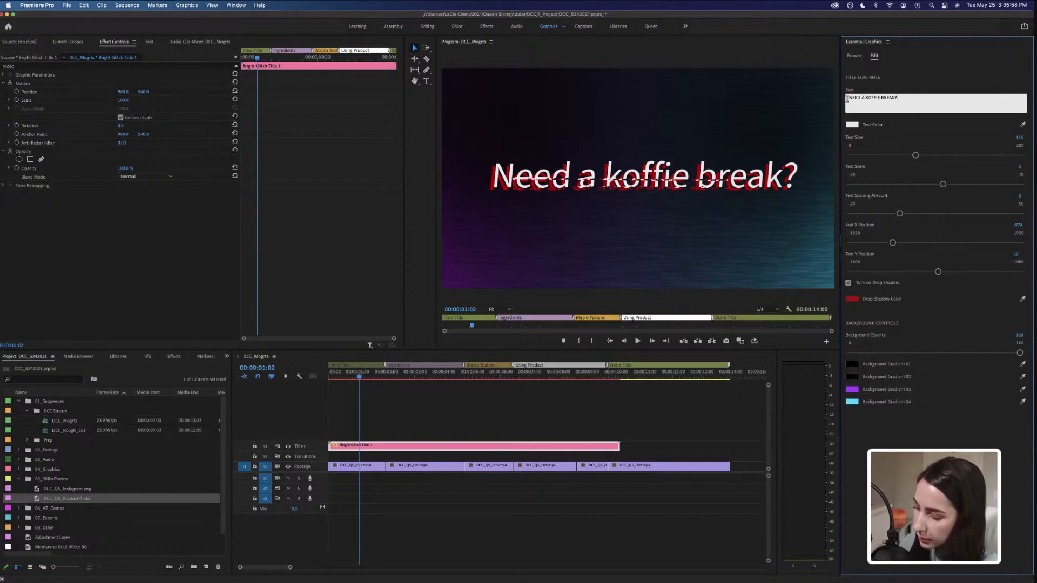
click(891, 132)
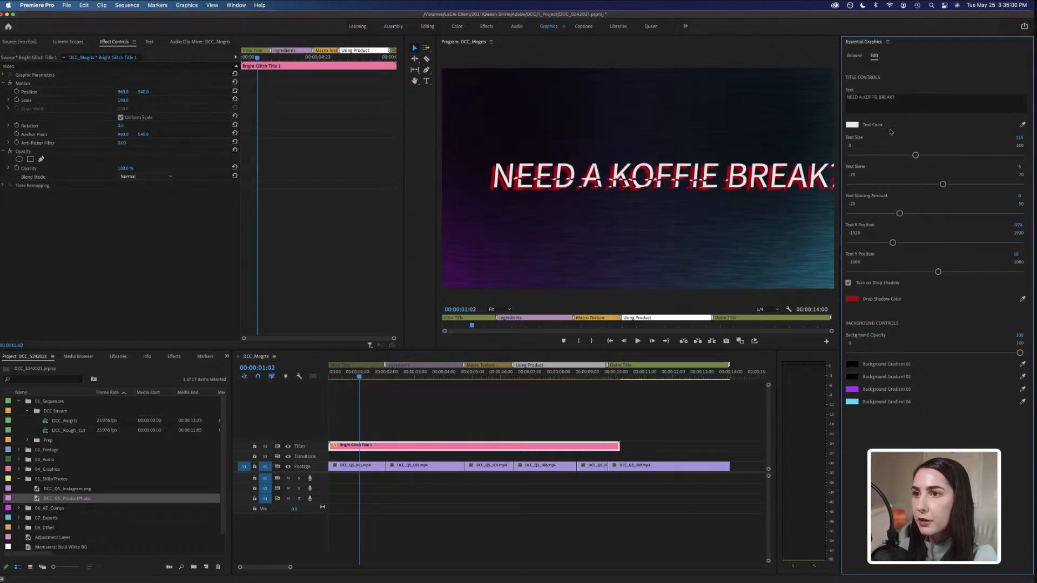
drag(916, 155, 911, 157)
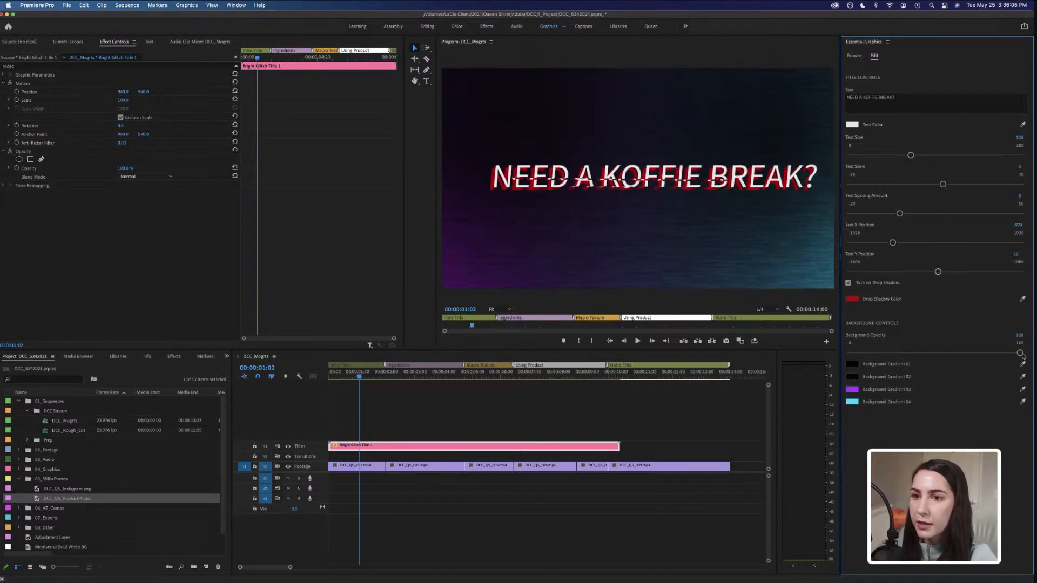
Set the title's background opacity to 30.
drag(1023, 356, 908, 353)
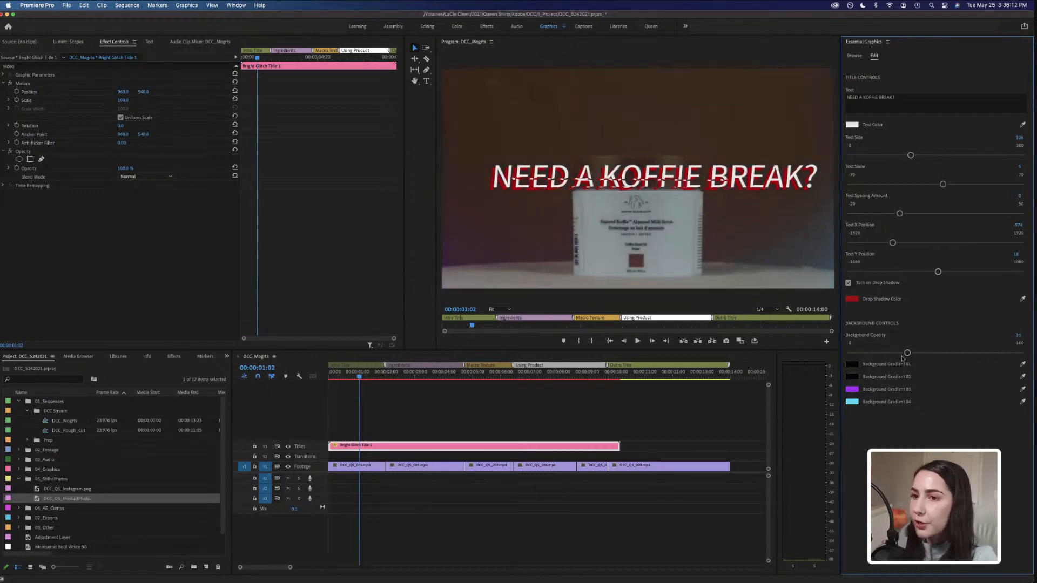
click(907, 353)
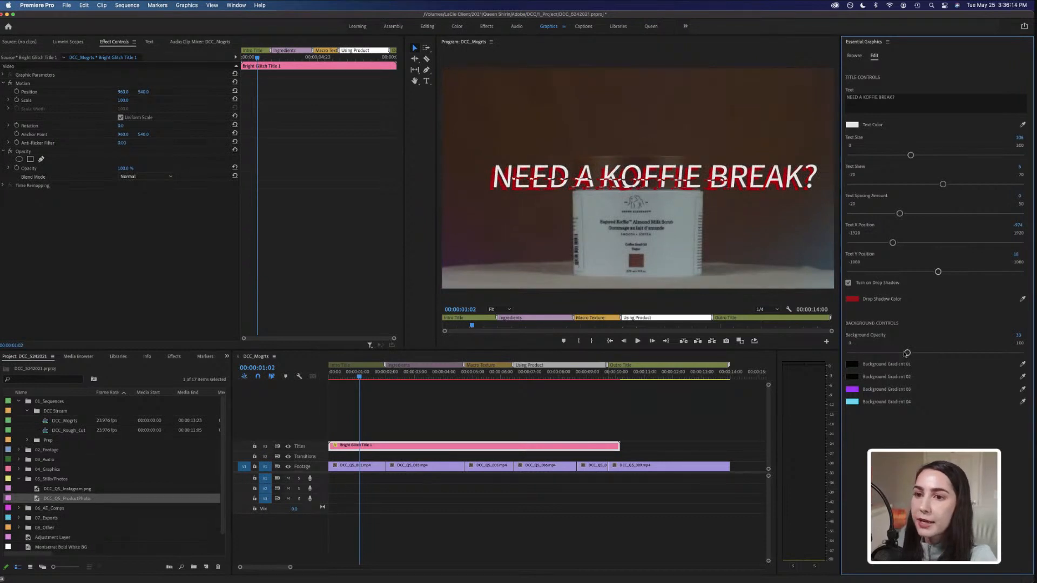
mouse_move(908, 354)
mouse_down()
mouse_move(845, 355)
mouse_move(897, 353)
mouse_up()
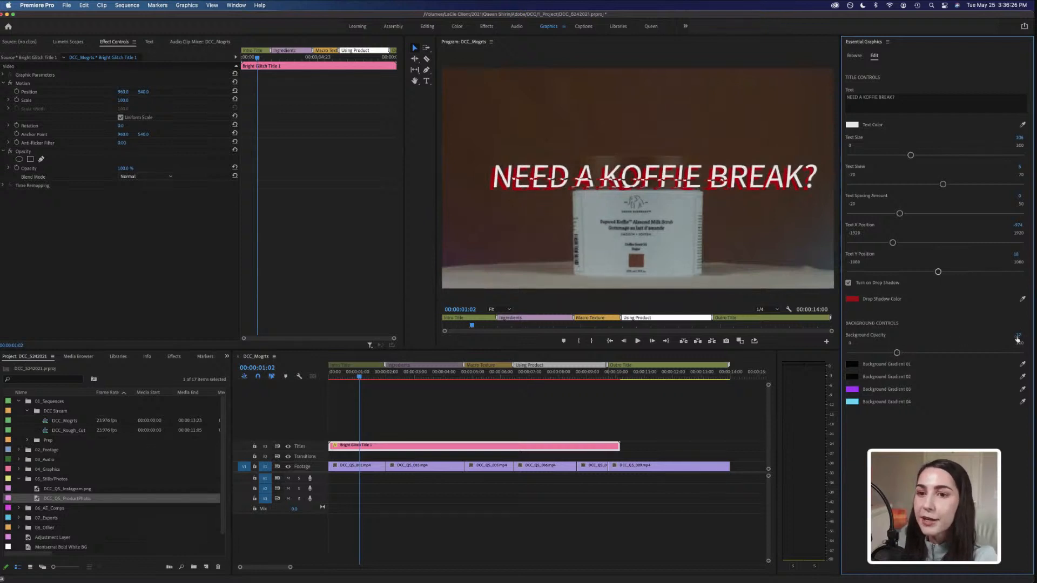
click(1018, 335)
text(30)
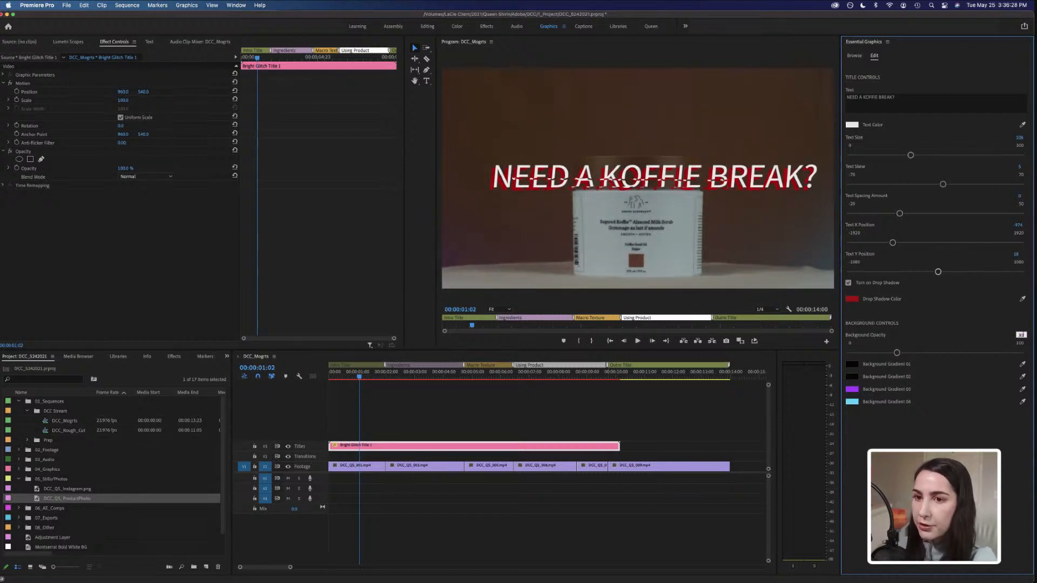
key(Return)
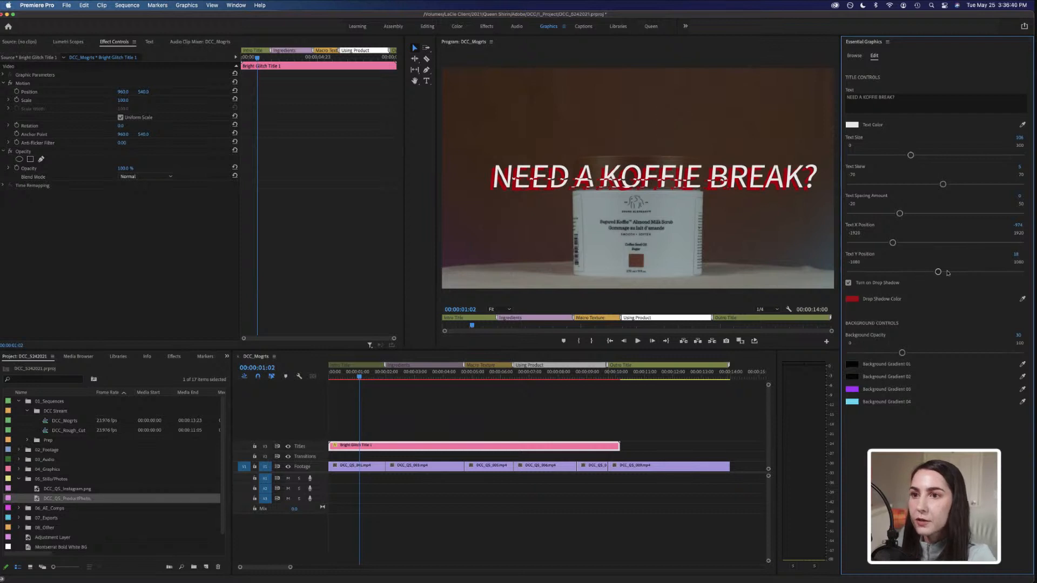
Raise the title's vertical position and sample the drop shadow colour from the product jar with the eyedropper.
drag(938, 271, 890, 244)
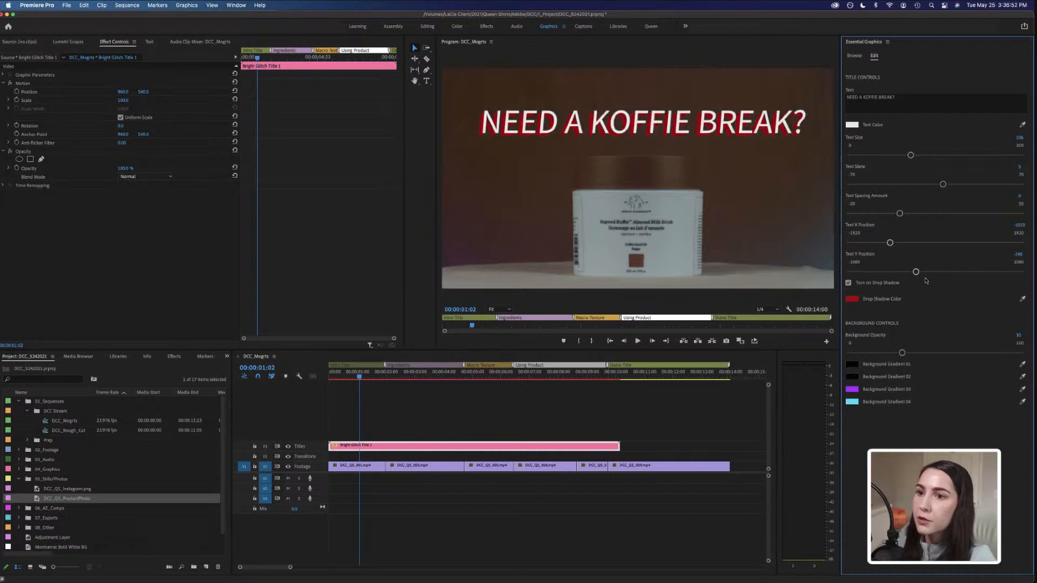
click(852, 299)
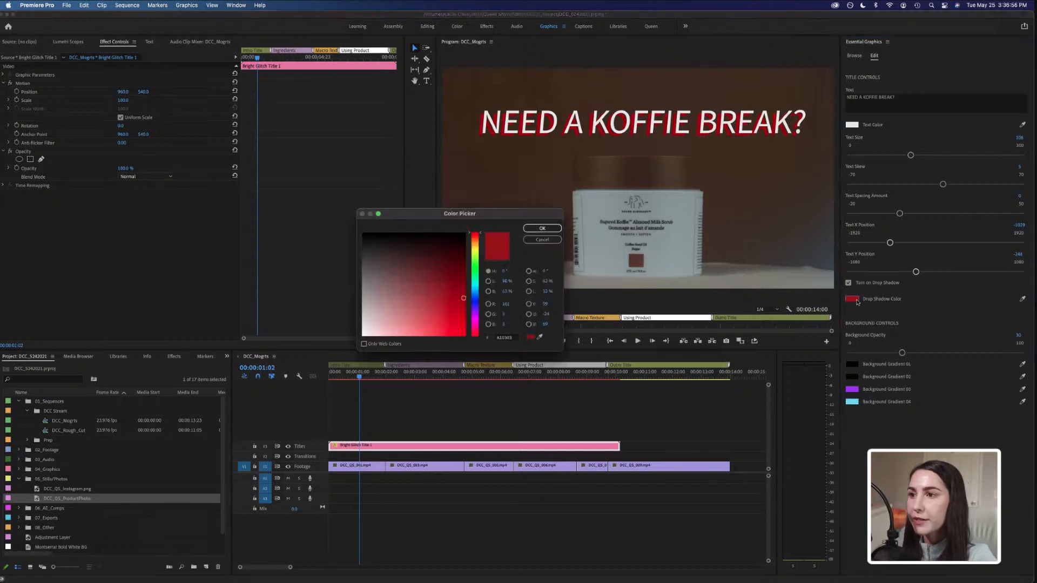
click(540, 337)
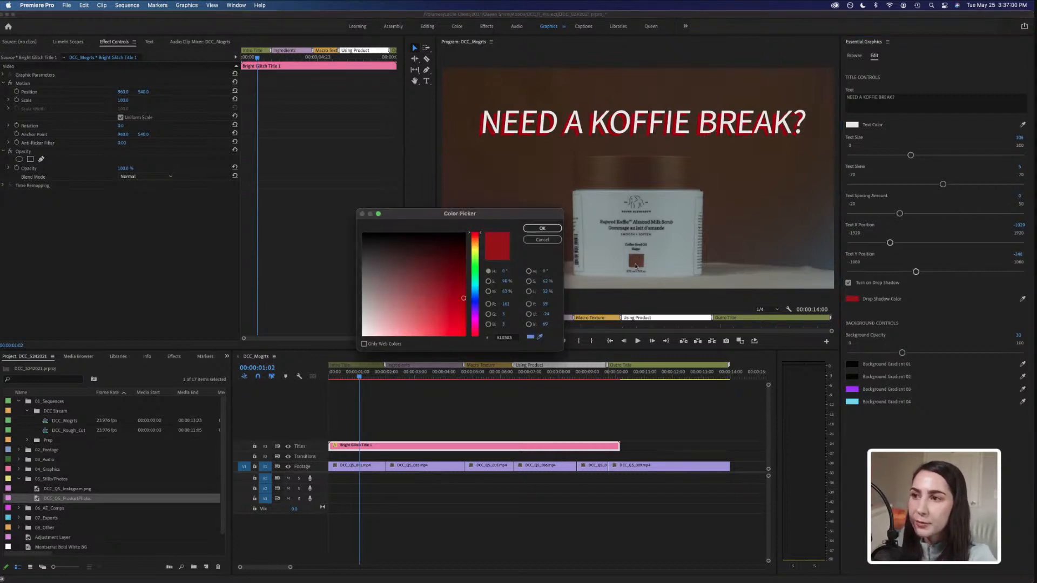
click(637, 265)
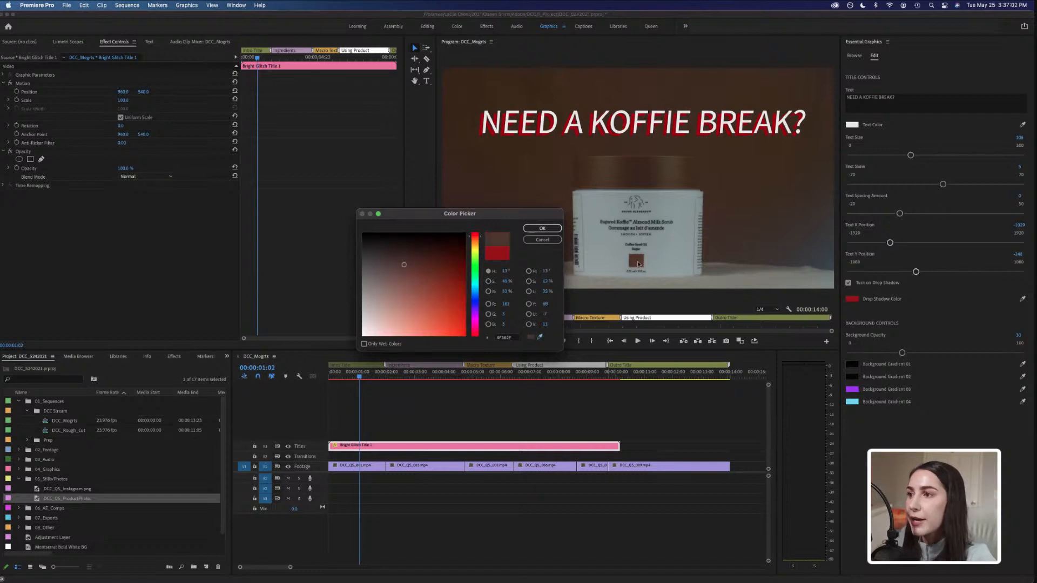
click(543, 227)
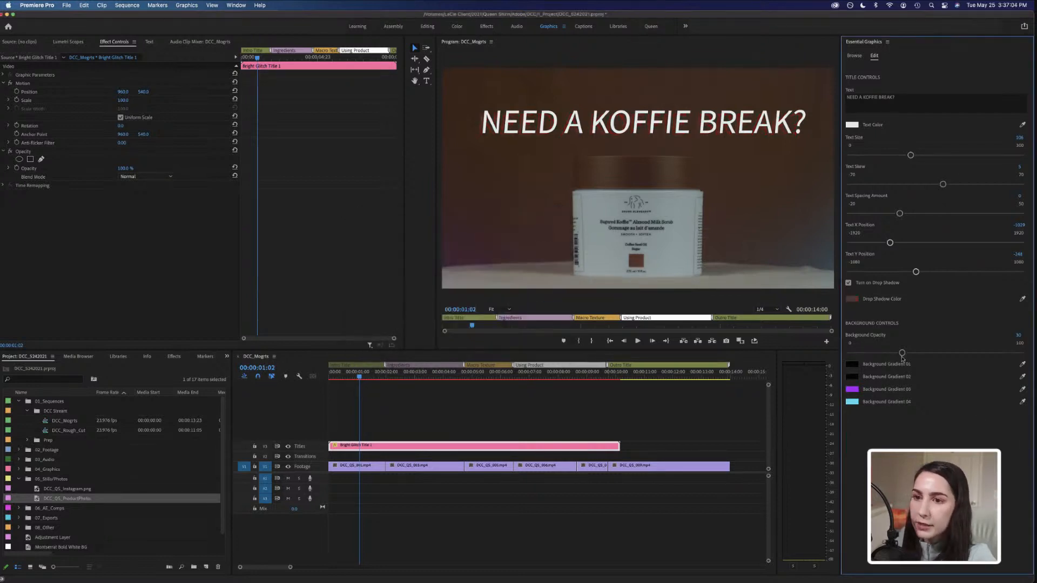
Lower the background opacity to 0 and resample the drop shadow colour from the product's label.
drag(902, 354, 852, 357)
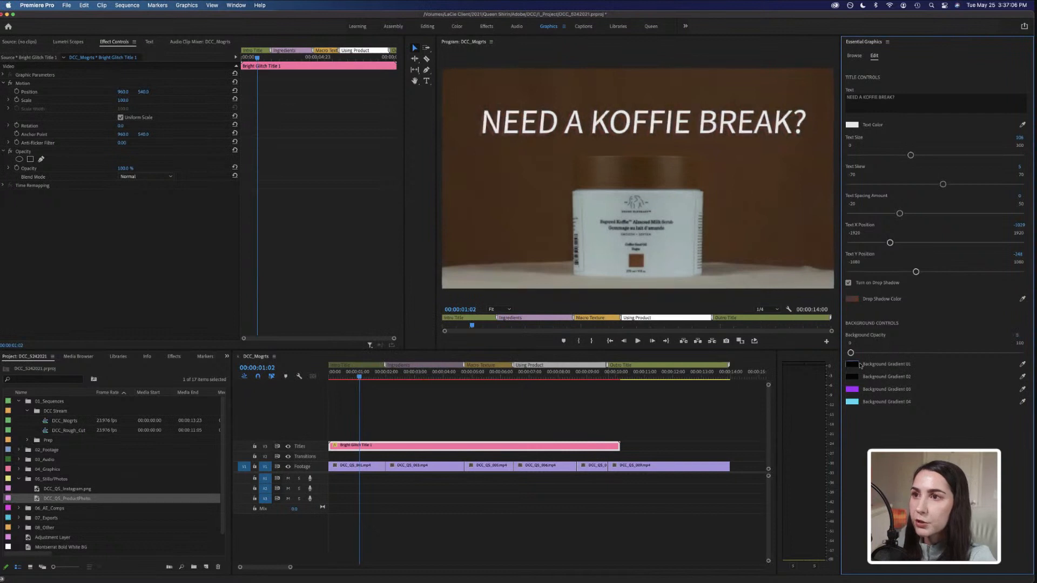
click(853, 298)
click(540, 337)
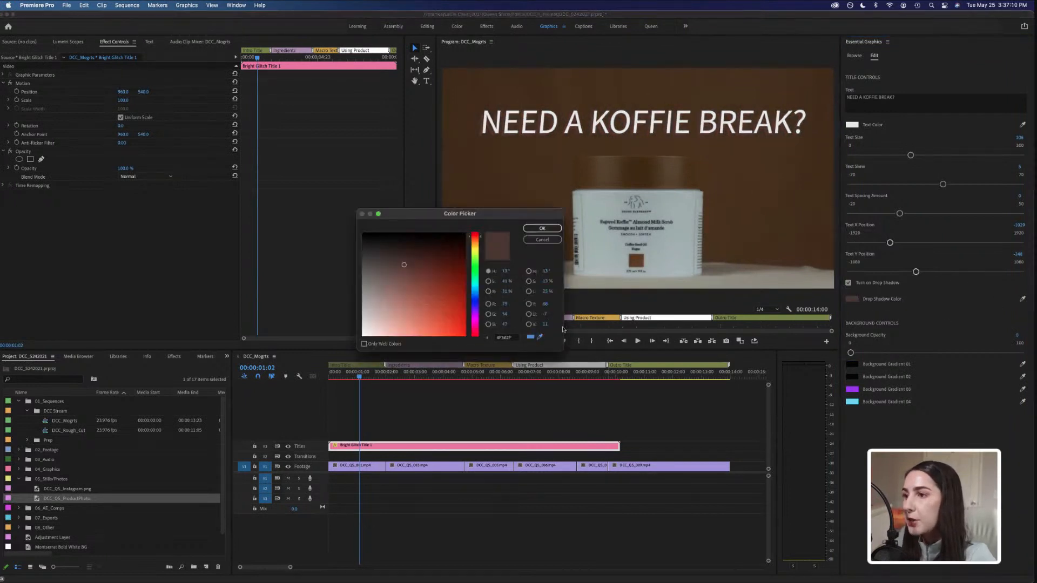
click(636, 263)
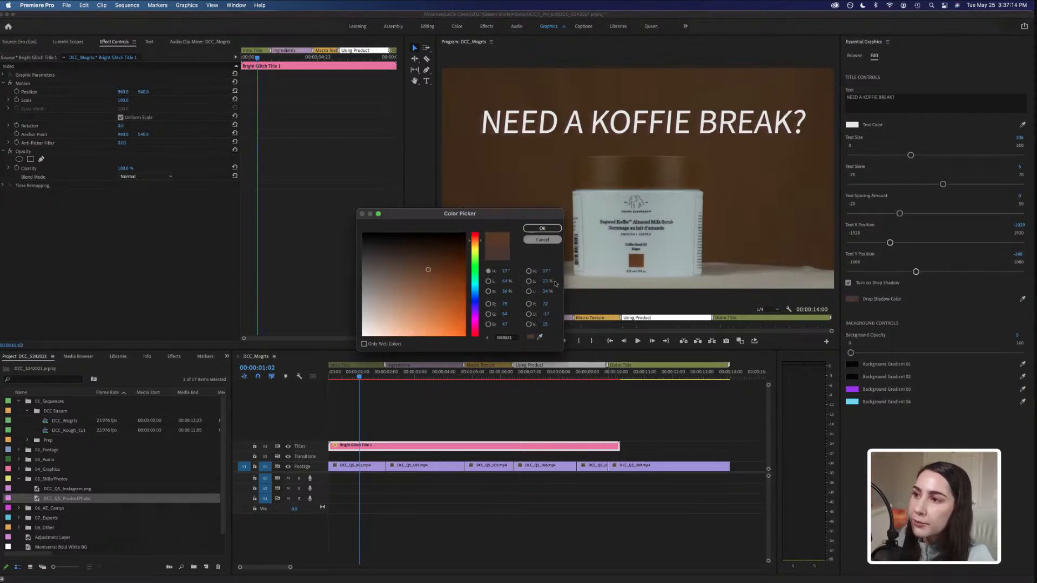
click(542, 228)
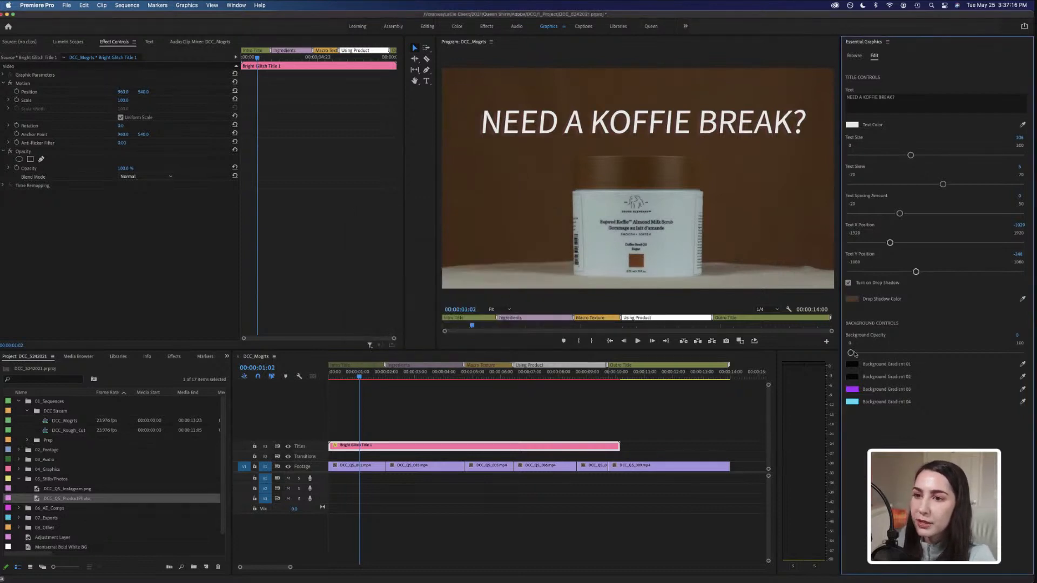
Set the background opacity back to 30.
click(1017, 335)
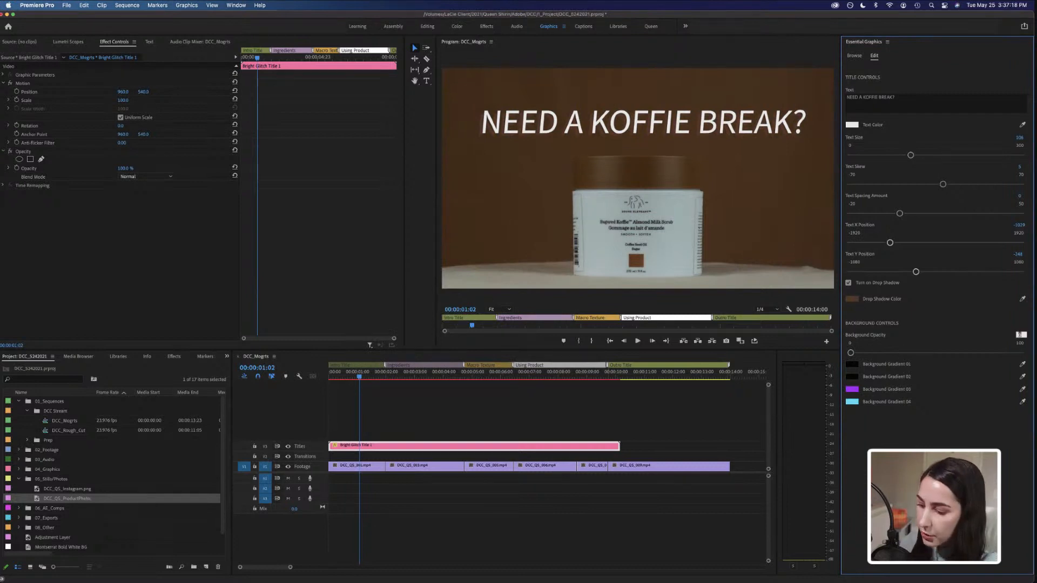
text(30)
key(Return)
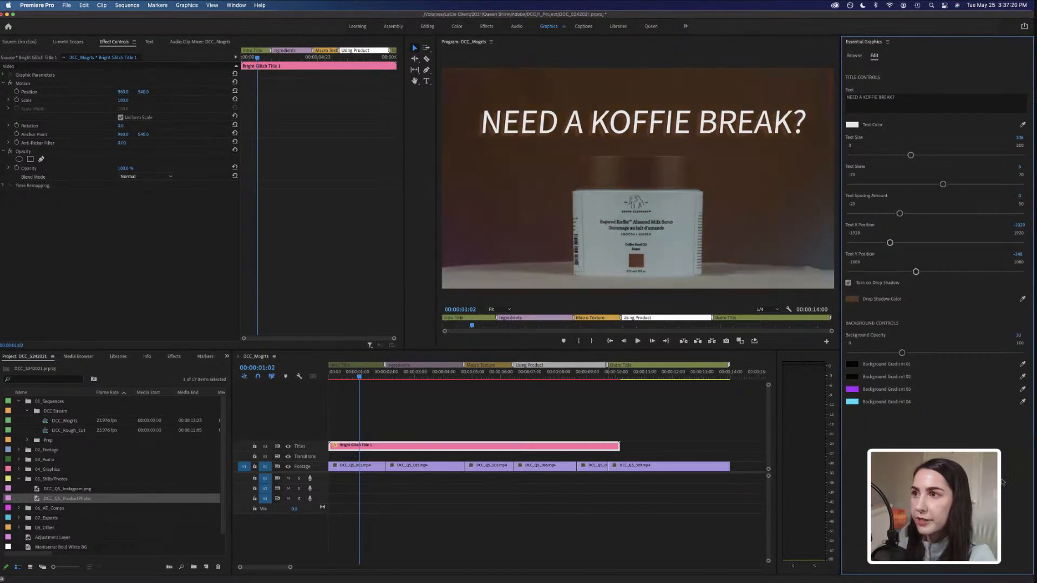
Turn on the drop shadow and review its colour in the colour picker, confirming it unchanged.
click(848, 282)
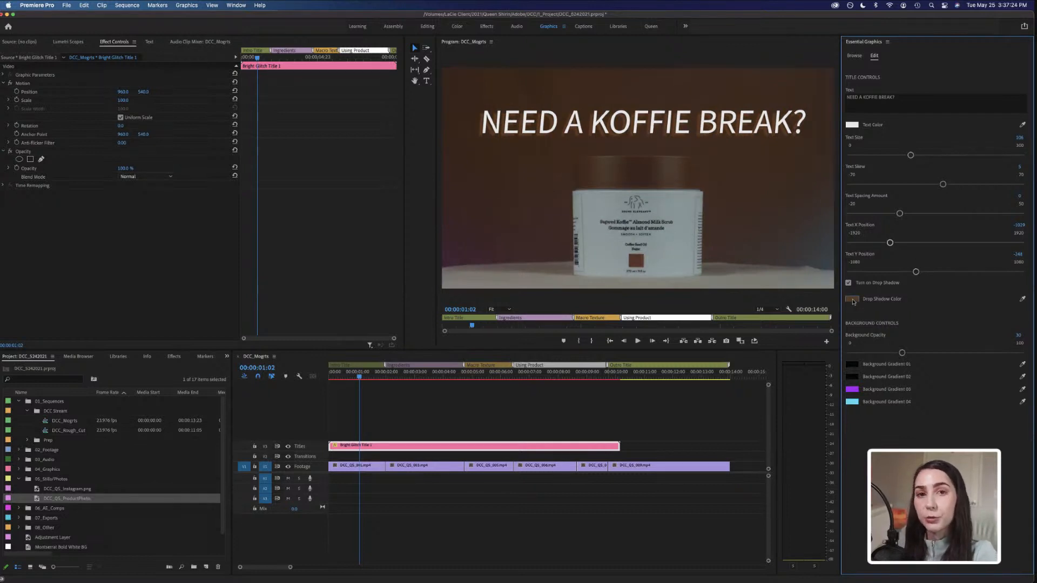
click(852, 300)
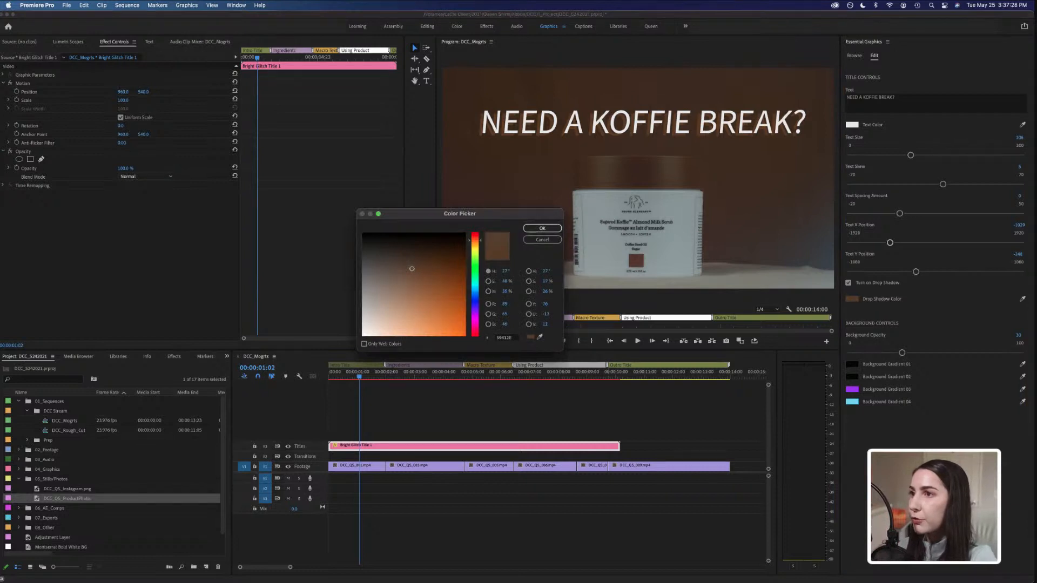
click(542, 228)
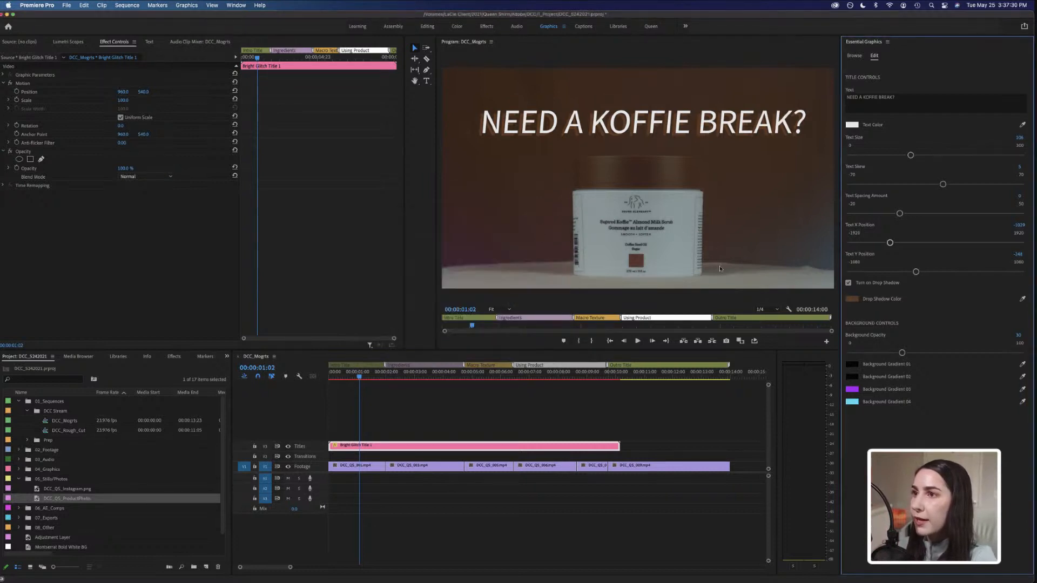
click(850, 300)
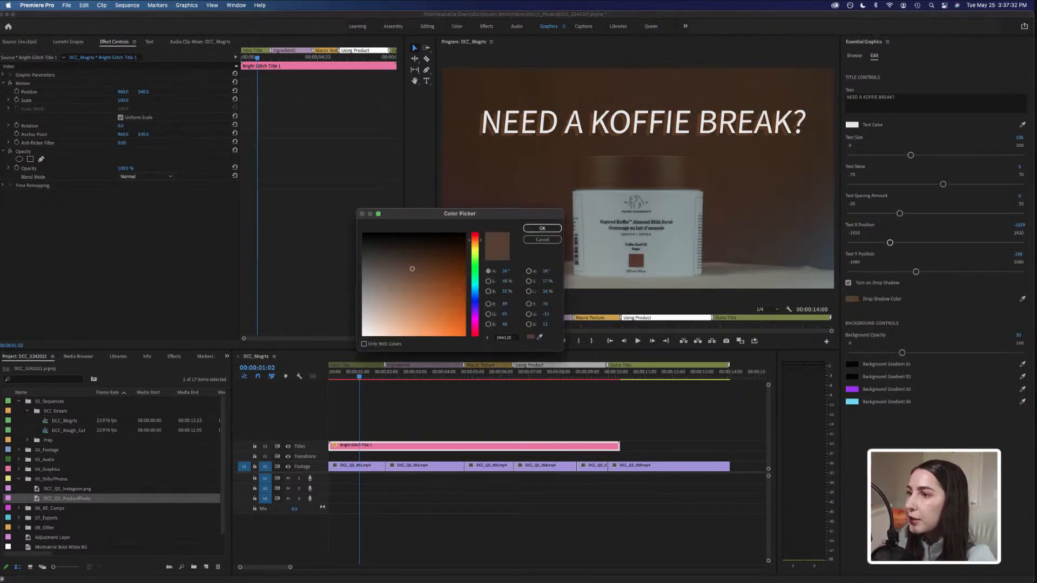
click(543, 231)
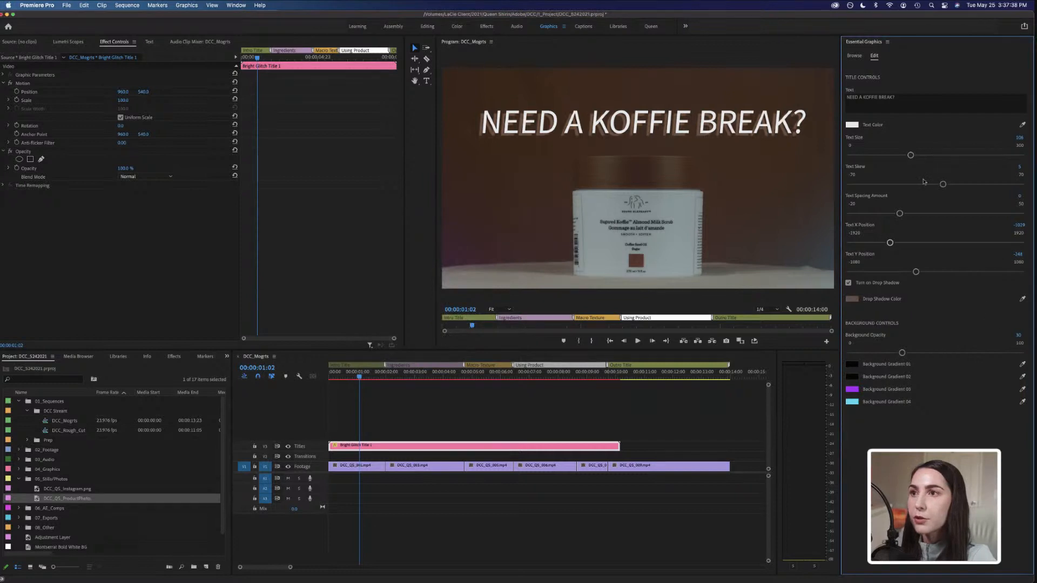
Preview the sequence from the start in a full-screen program monitor.
mouse_move(900, 214)
mouse_down()
mouse_move(909, 214)
mouse_move(864, 215)
mouse_move(900, 214)
mouse_up()
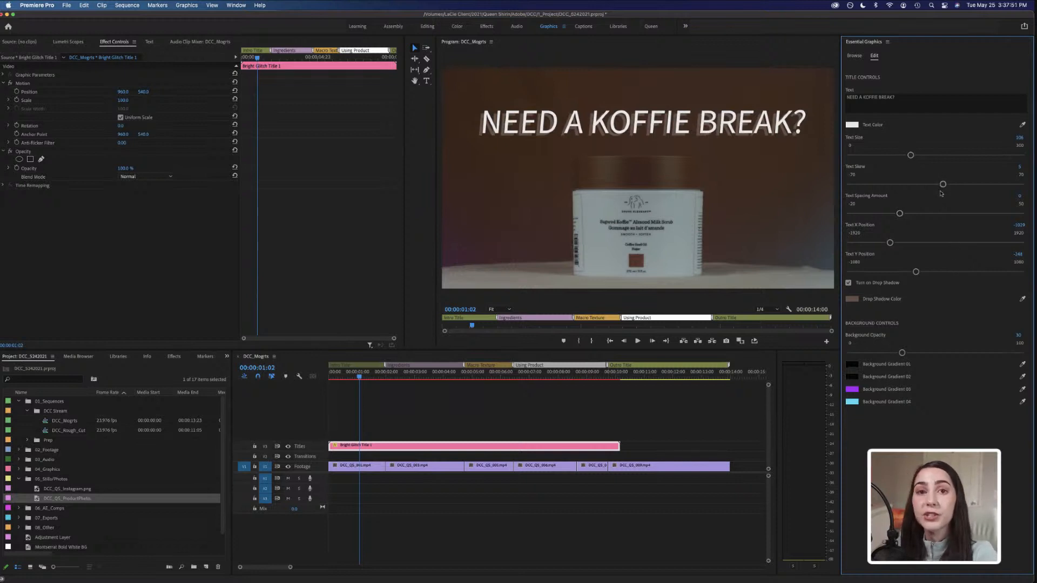
mouse_move(944, 184)
mouse_down()
mouse_move(917, 187)
mouse_move(967, 186)
mouse_move(932, 187)
mouse_move(949, 187)
mouse_up()
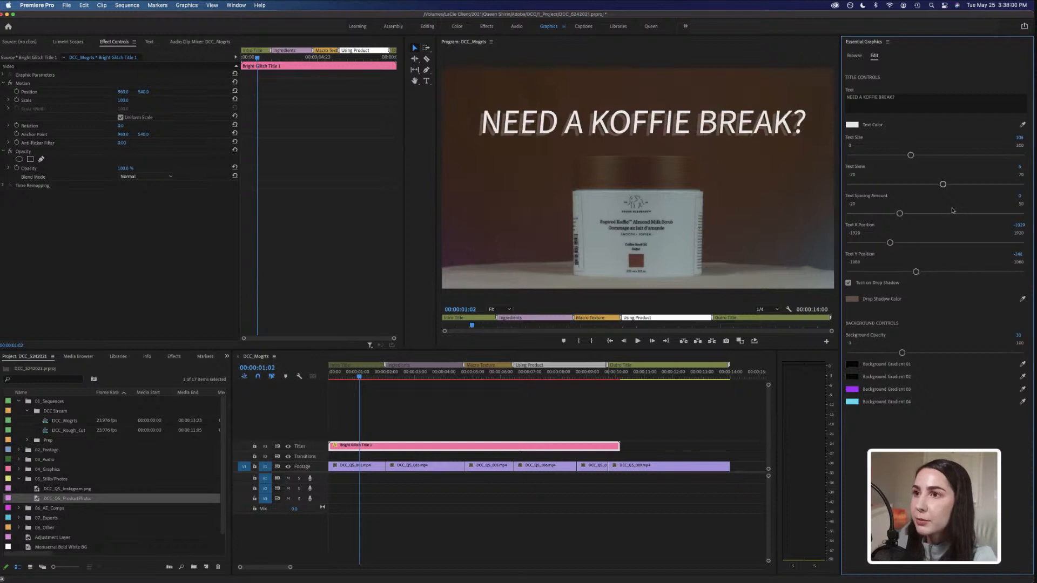
click(328, 377)
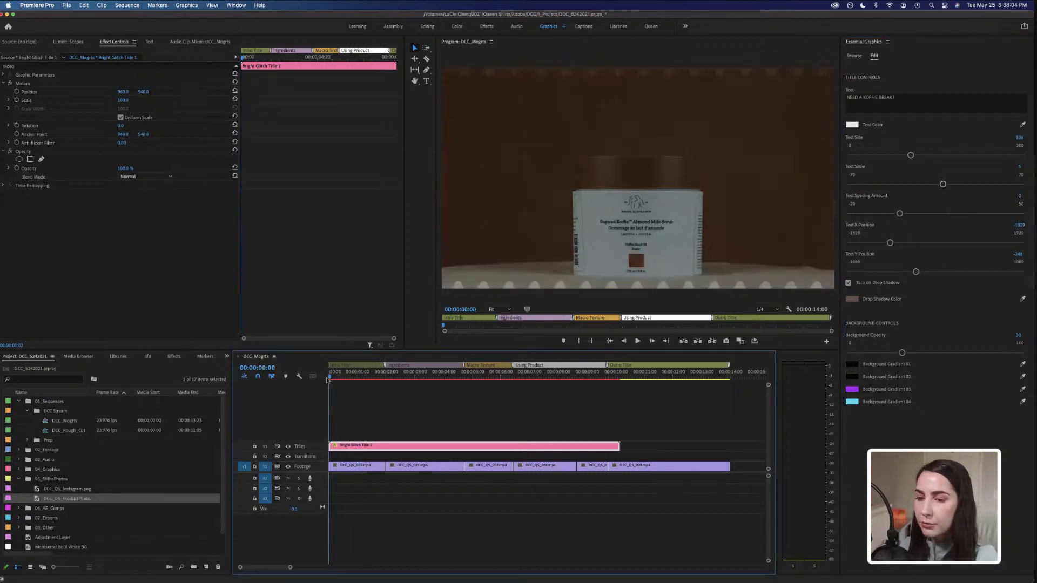
click(518, 50)
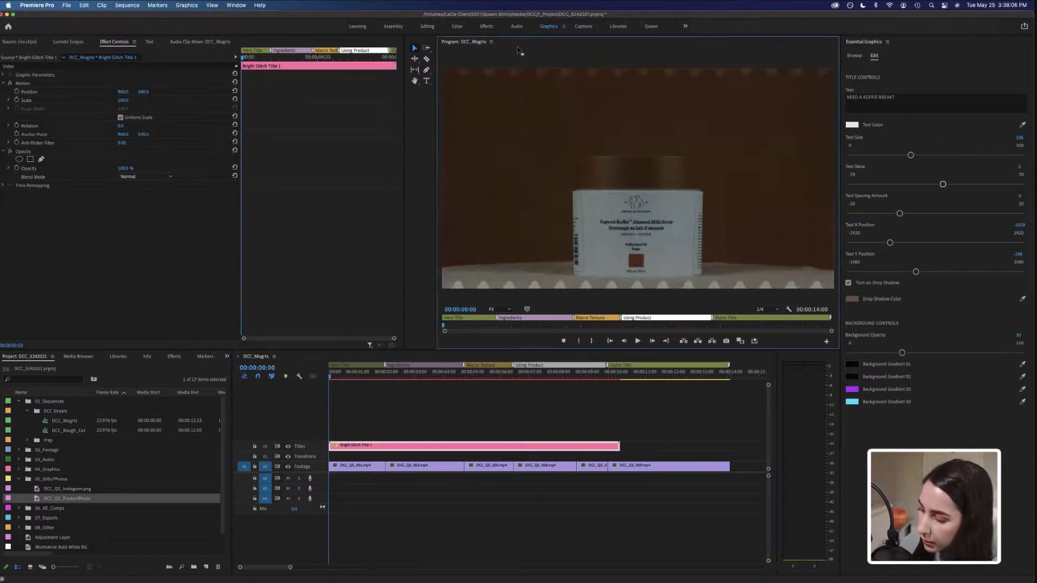
key(grave)
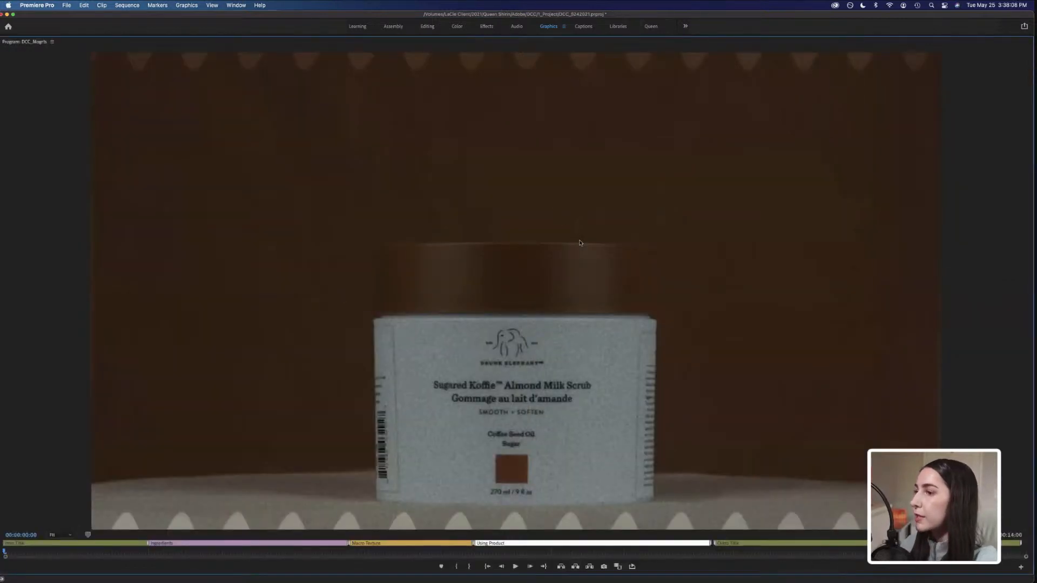
key(space)
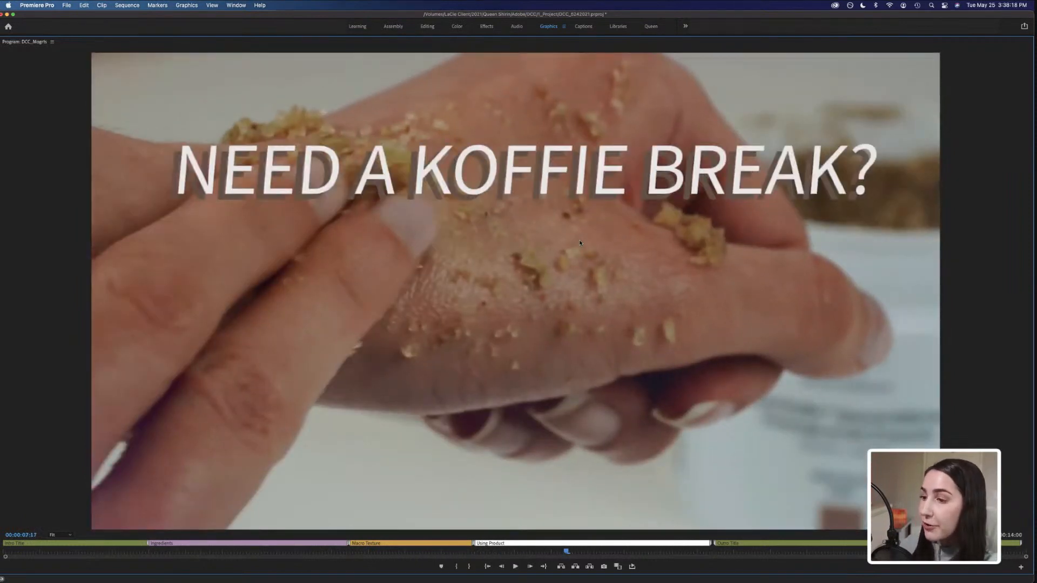
key(space)
key(grave)
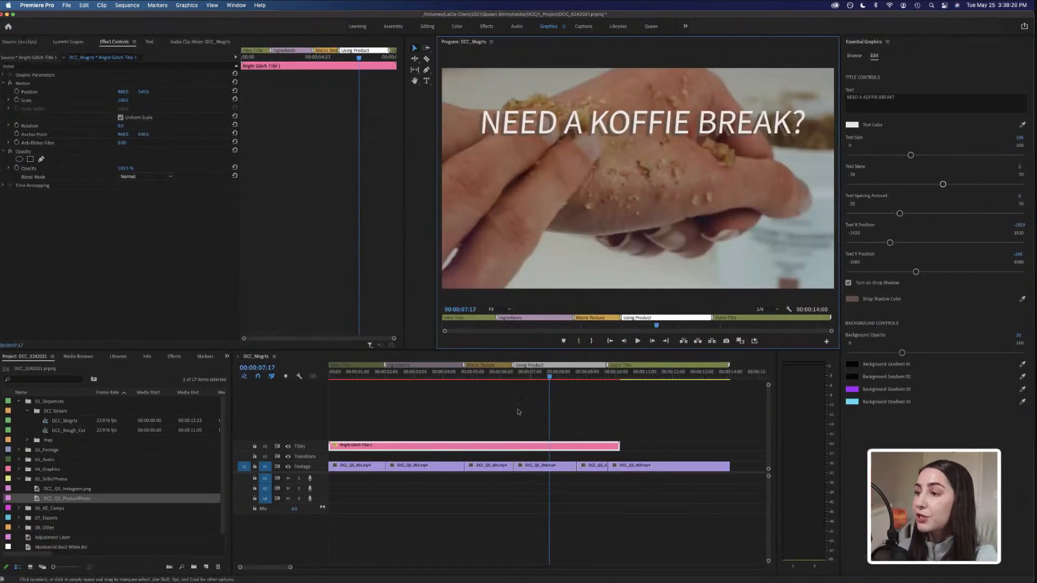
Cut the title clip at about 2 seconds with the Razor tool and delete the remaining part.
click(352, 377)
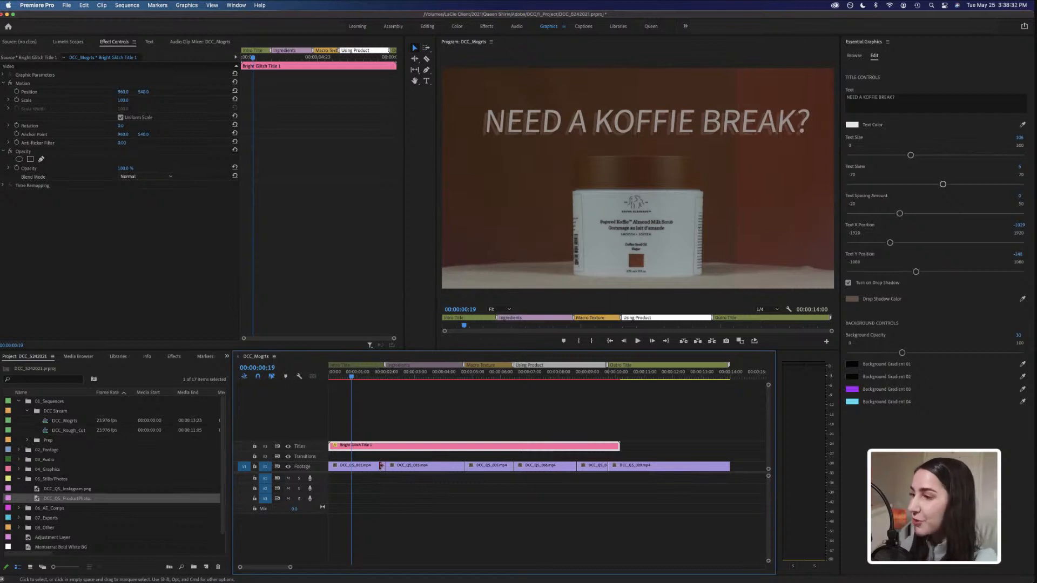
key(c)
click(386, 446)
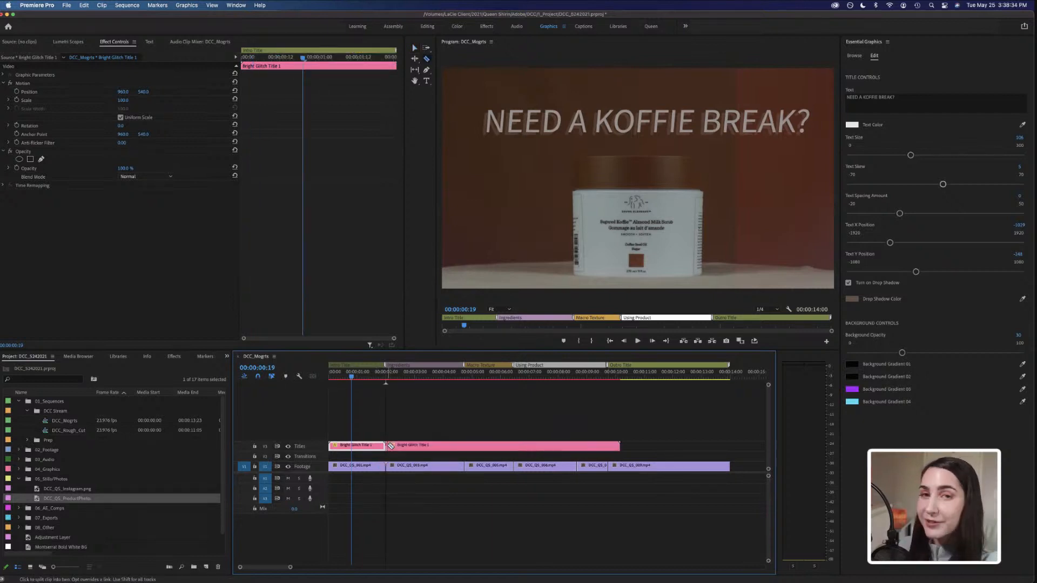
key(v)
click(442, 448)
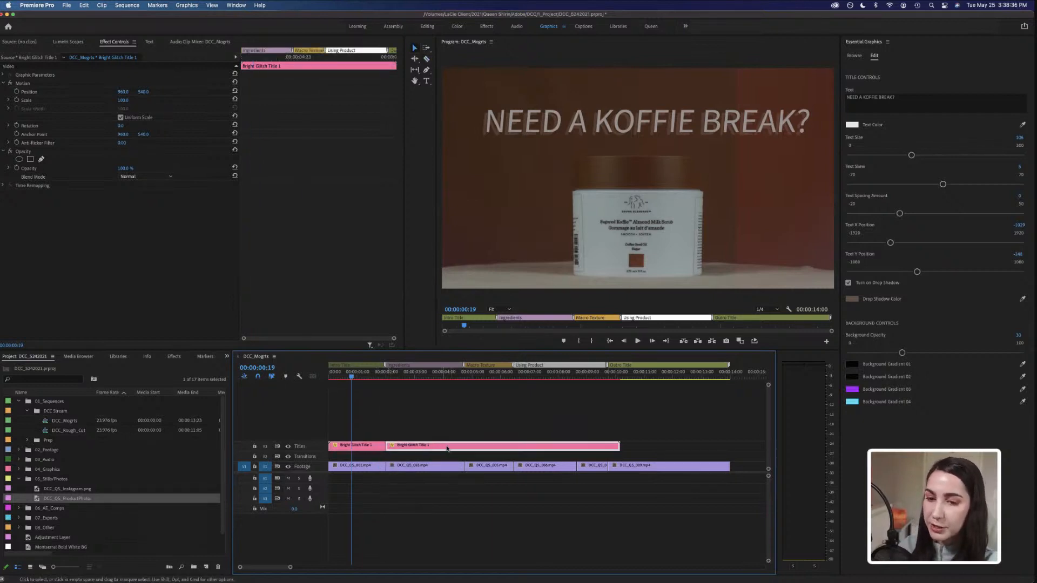
key(Delete)
Play back the shortened title from the start of the sequence.
click(357, 376)
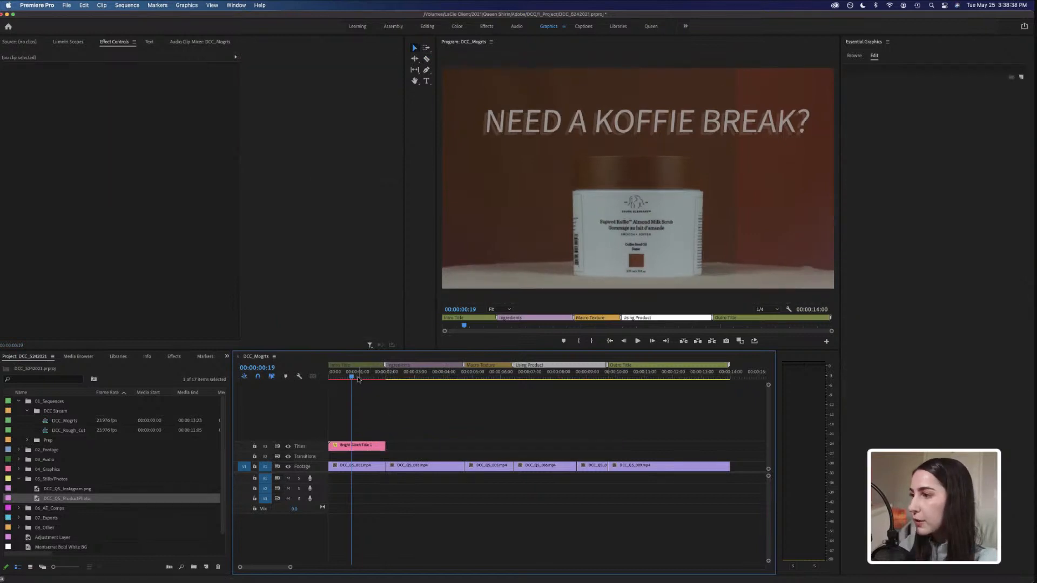
click(360, 446)
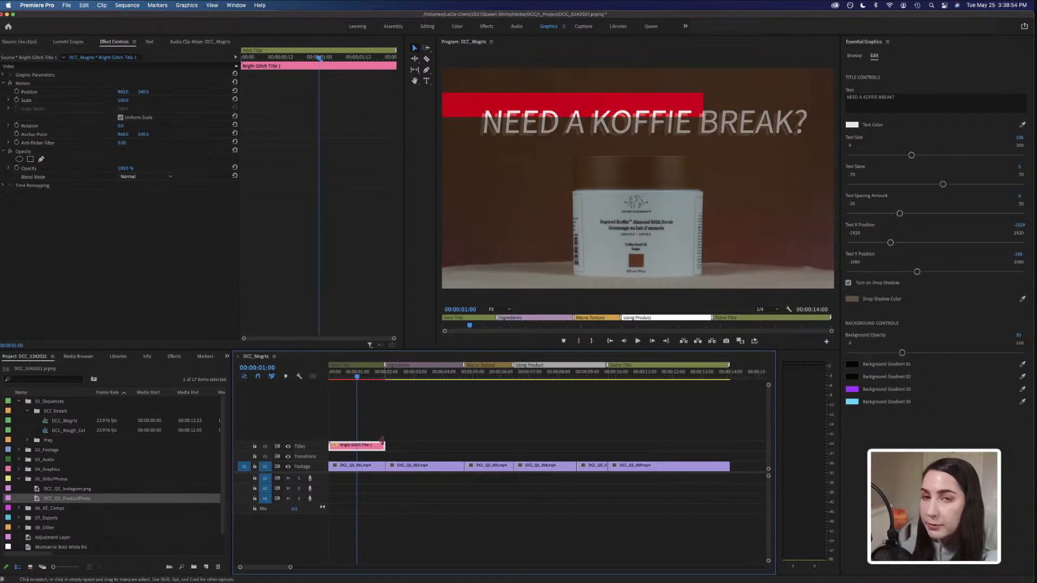
mouse_move(384, 446)
mouse_down()
mouse_move(437, 446)
mouse_move(384, 446)
mouse_up()
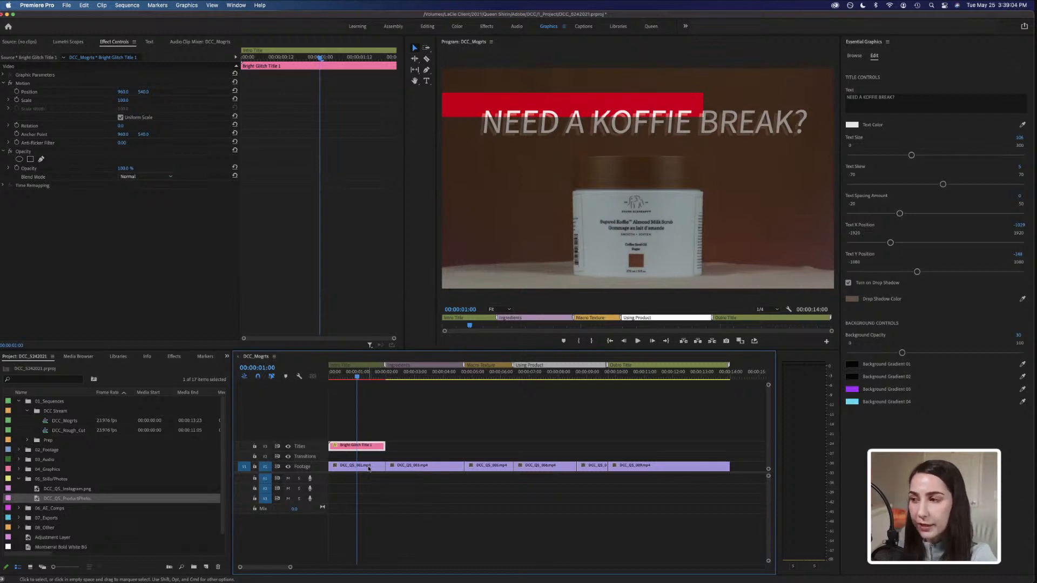
click(329, 378)
key(space)
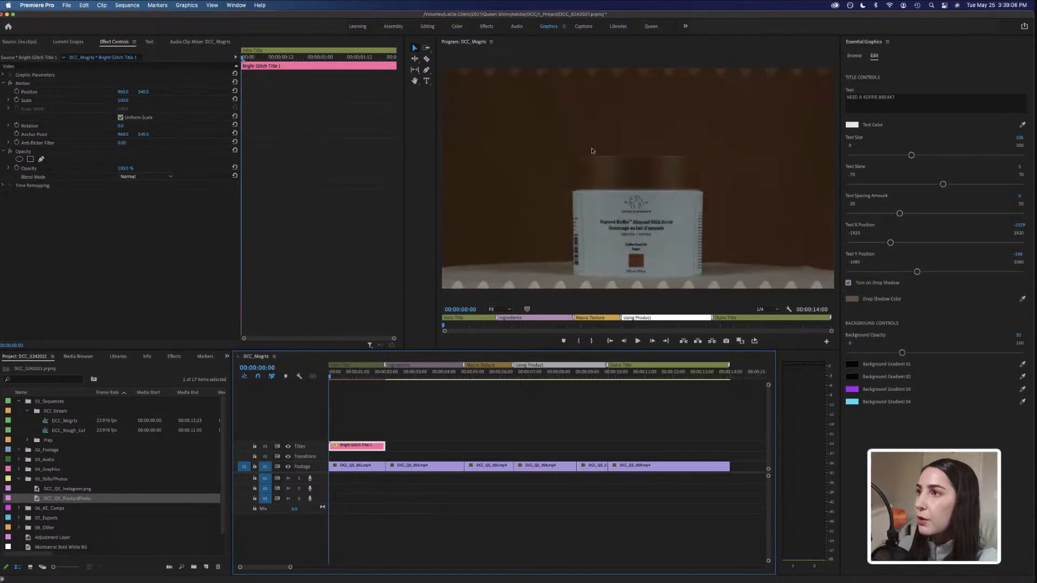
Play the start of the sequence with the shortened title in a full-screen program monitor.
click(573, 55)
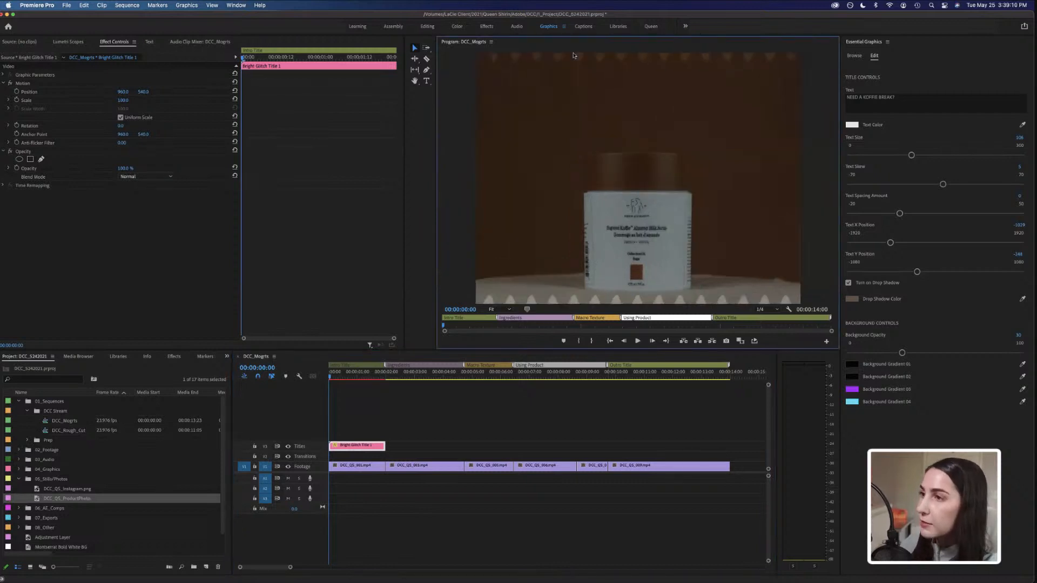
key(grave)
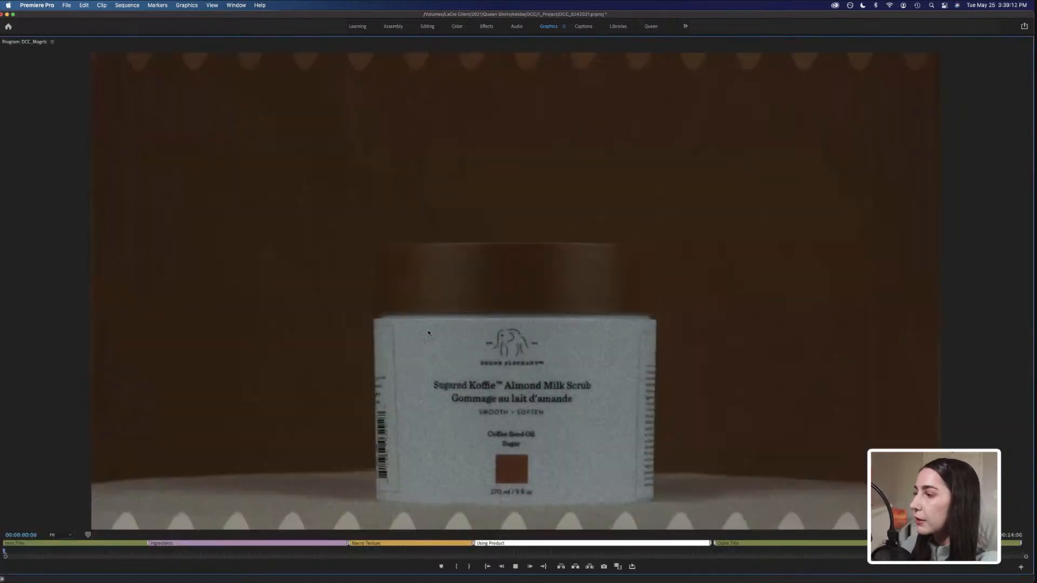
key(space)
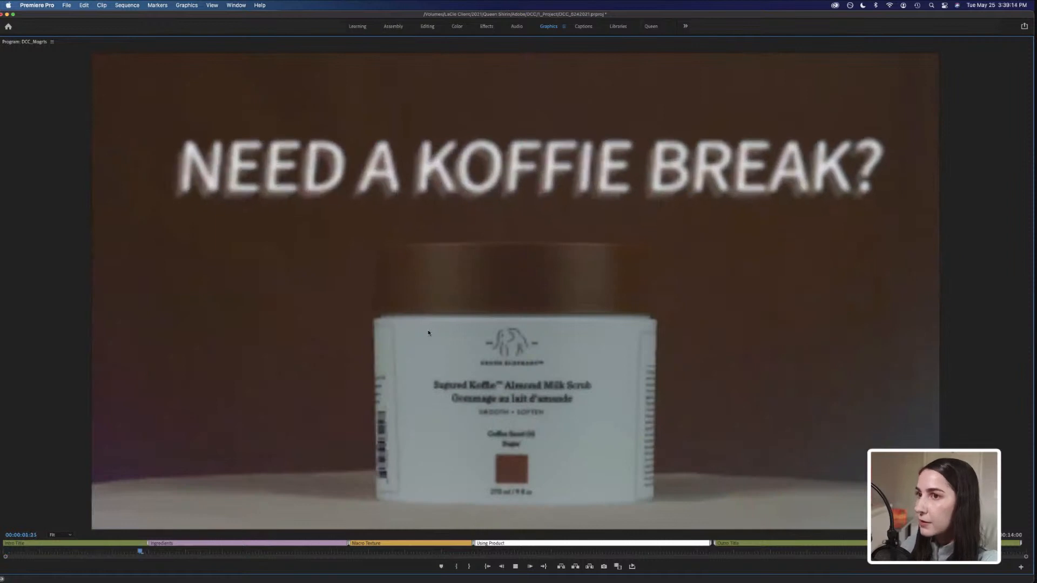
key(space)
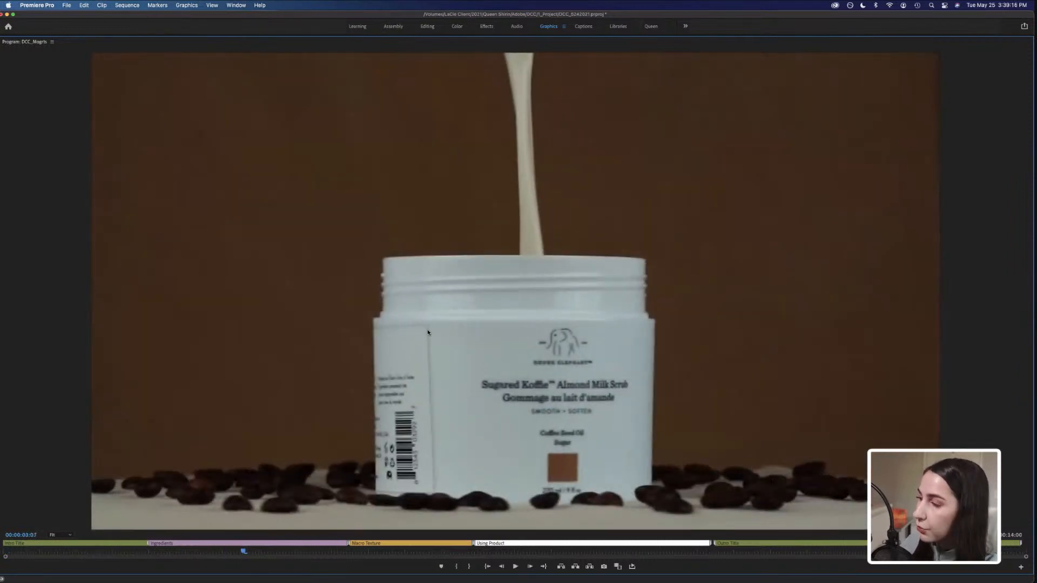
key(Tab)
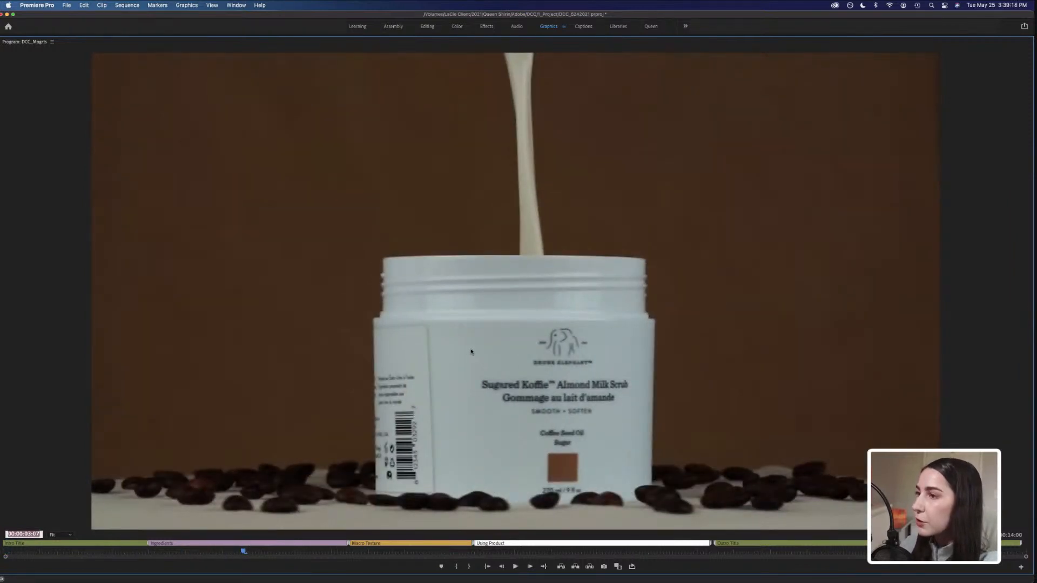
click(335, 50)
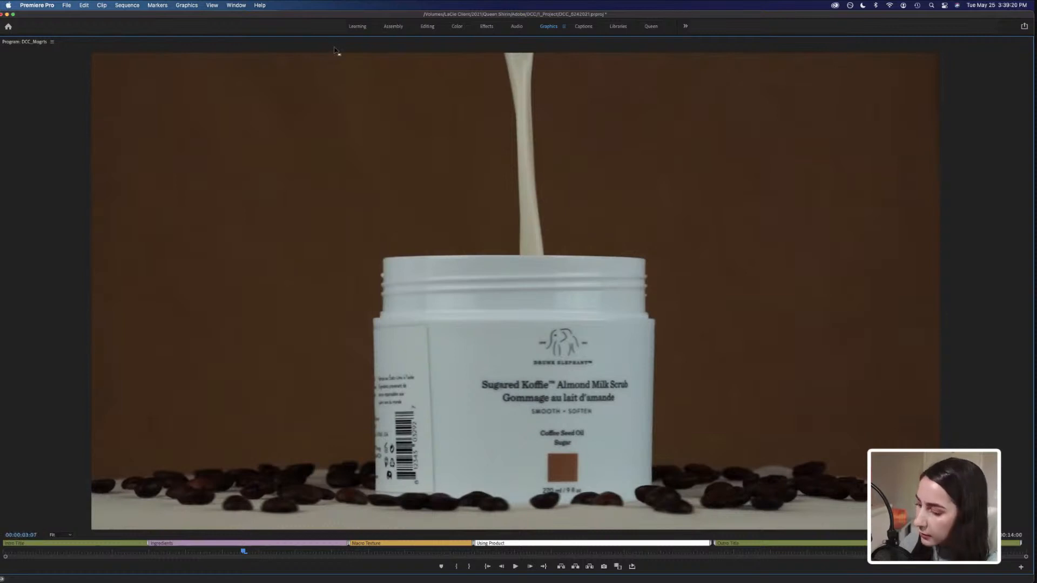
key(grave)
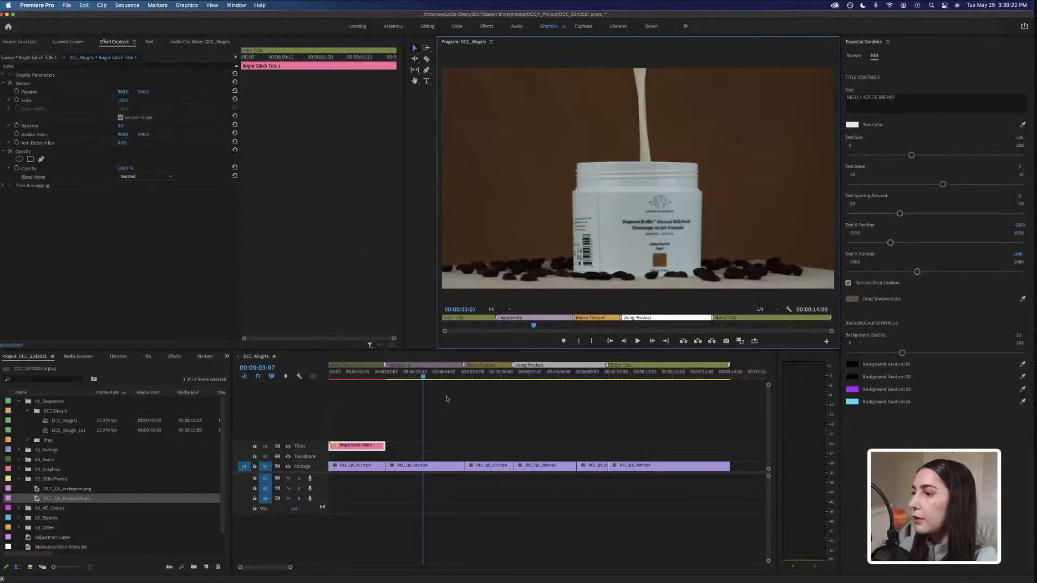
Duplicate the title clip onto the Titles track at the Quote Title marker, about 9 seconds 23 frames in.
click(352, 376)
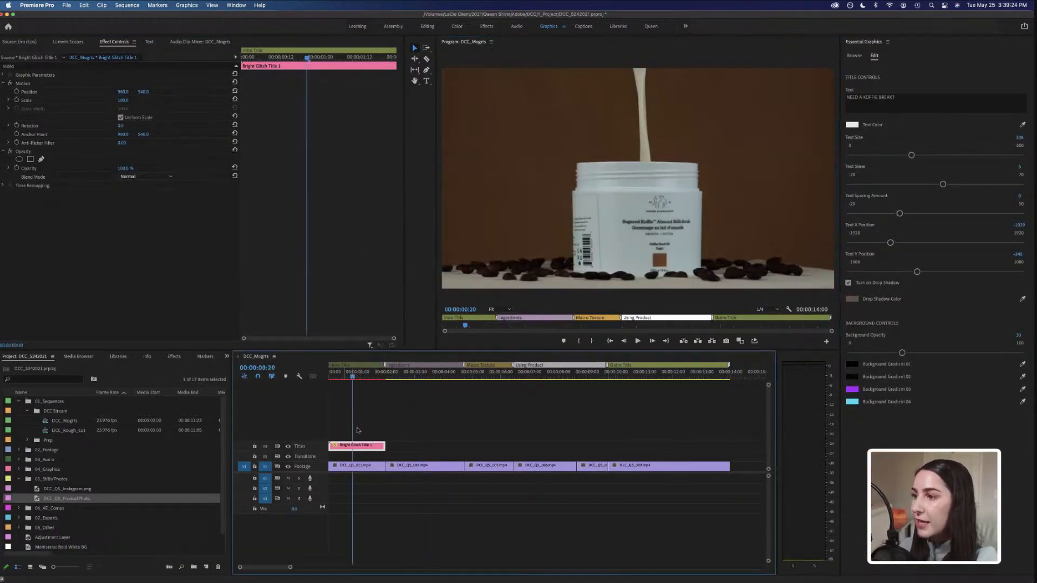
click(614, 378)
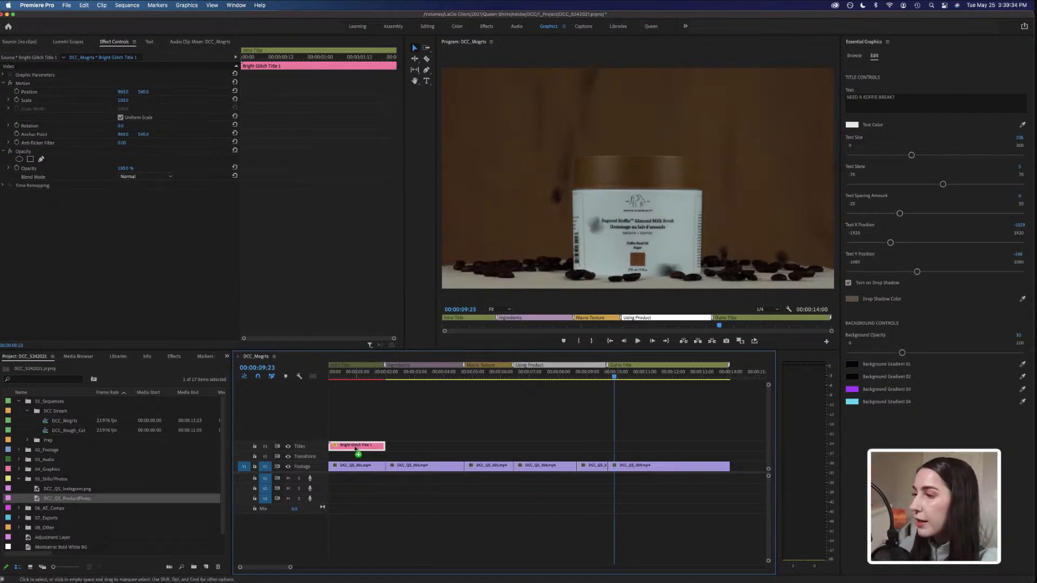
drag(361, 448, 631, 450)
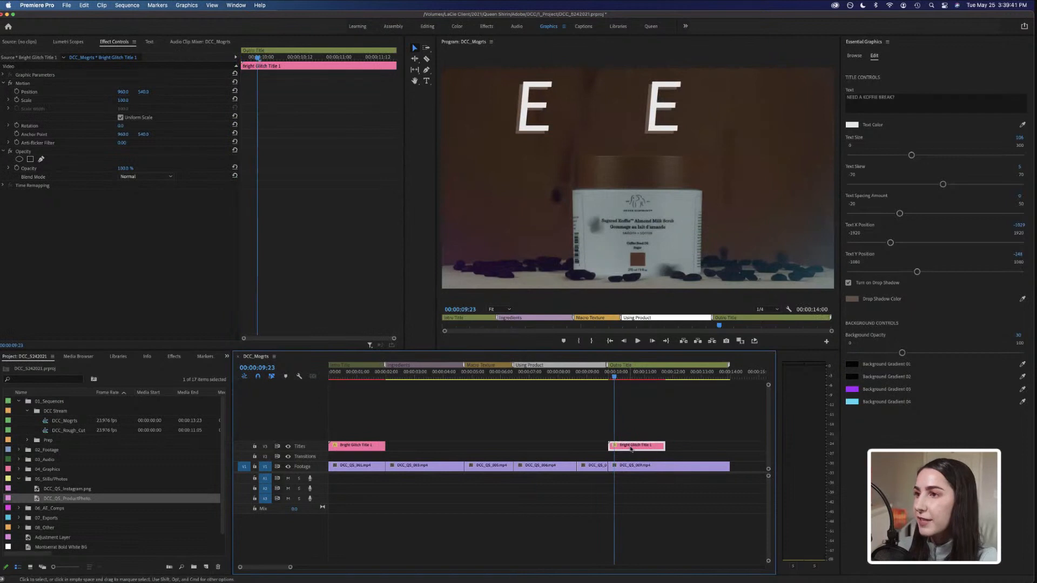
Change the duplicated title's text to GET KOFFIE and shift its Text X Position to centre it.
click(632, 376)
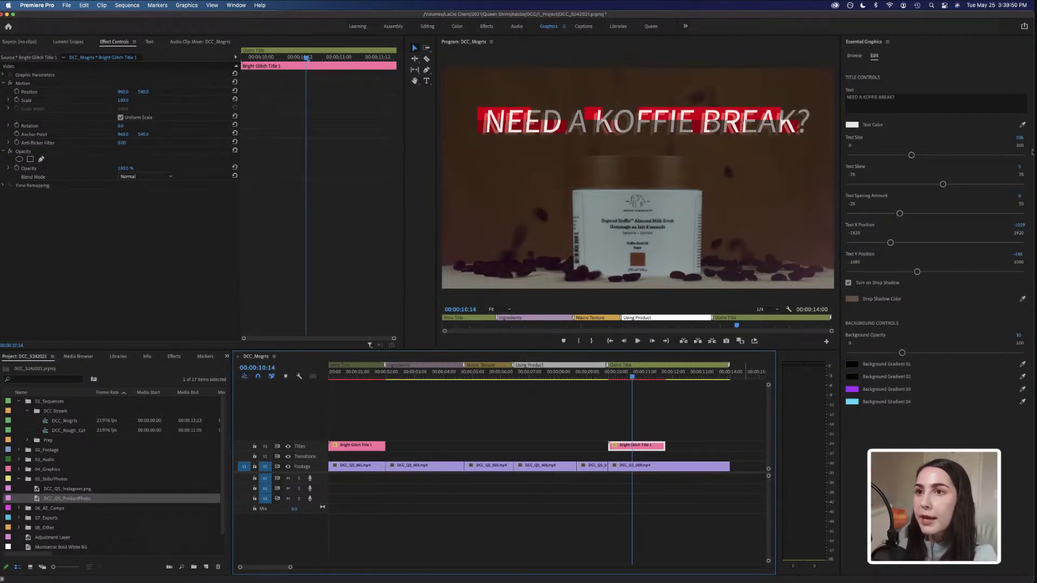
click(907, 103)
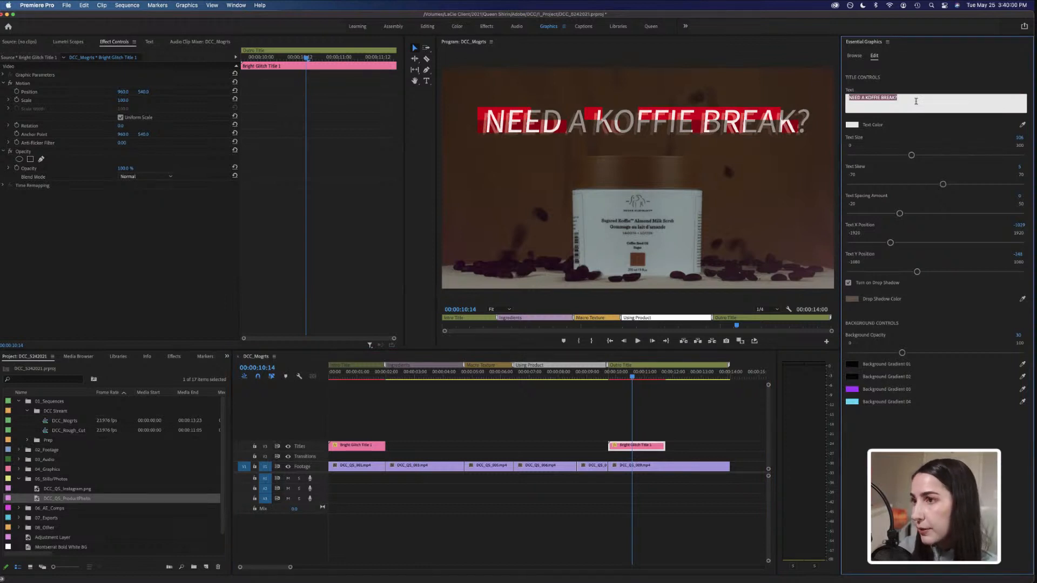
text(G)
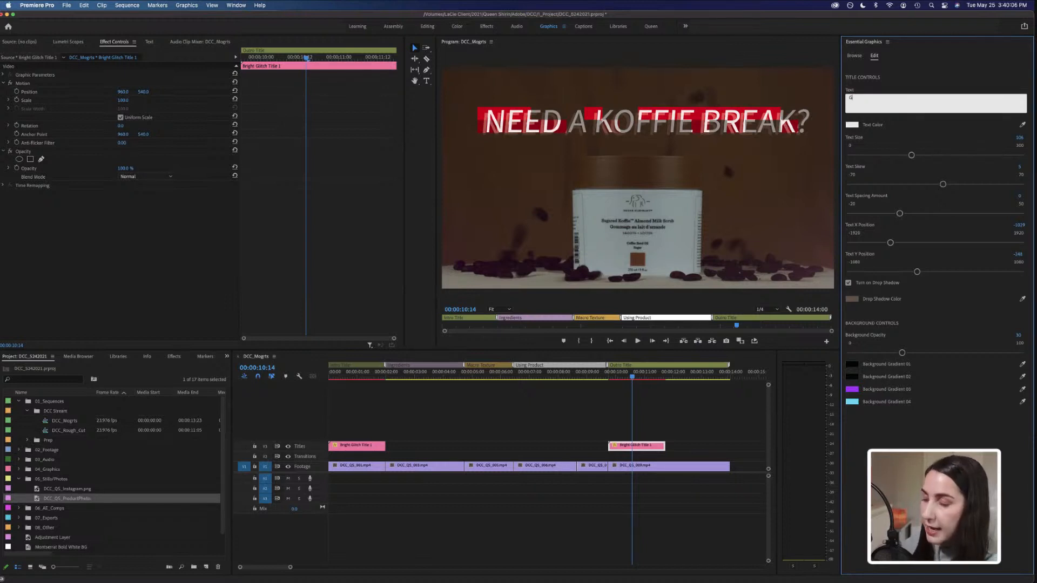
text(ET KOFF)
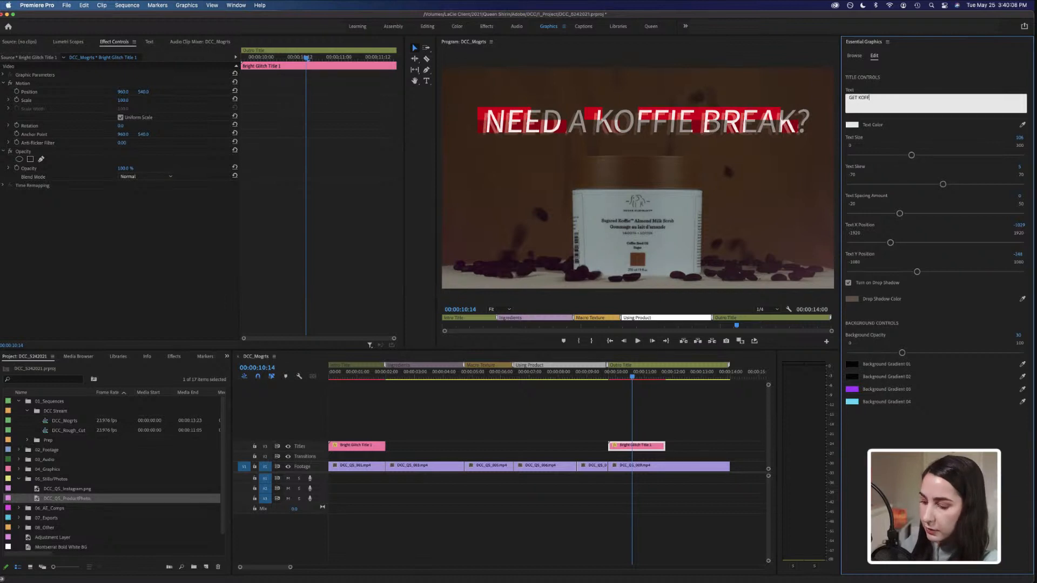
text(IE)
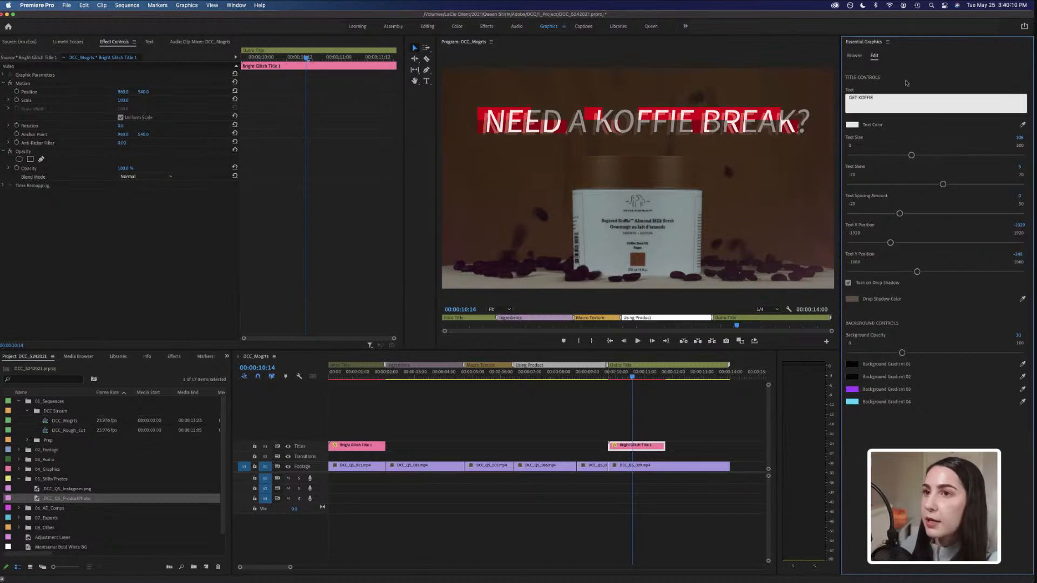
click(908, 81)
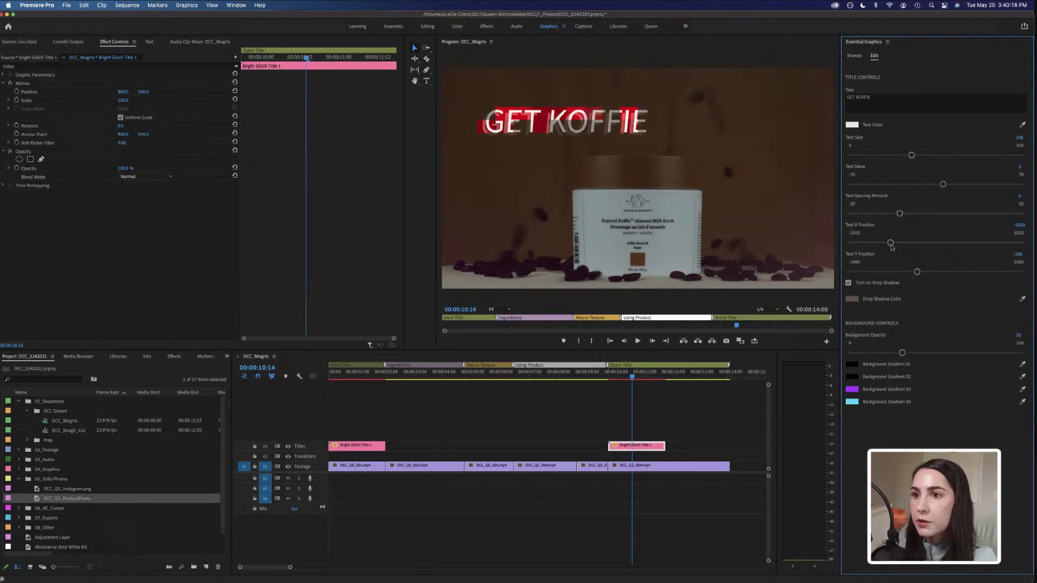
drag(890, 243, 904, 243)
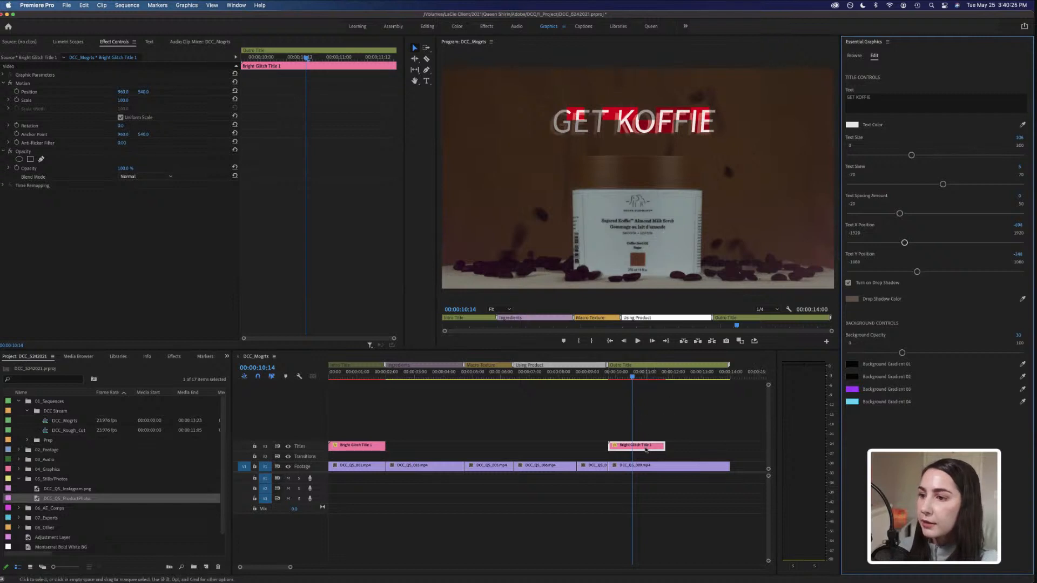
Duplicate the GET KOFFIE title to follow it on the Titles track, and extend the first copy's end towards the new clip.
scroll(645, 450, right, 3)
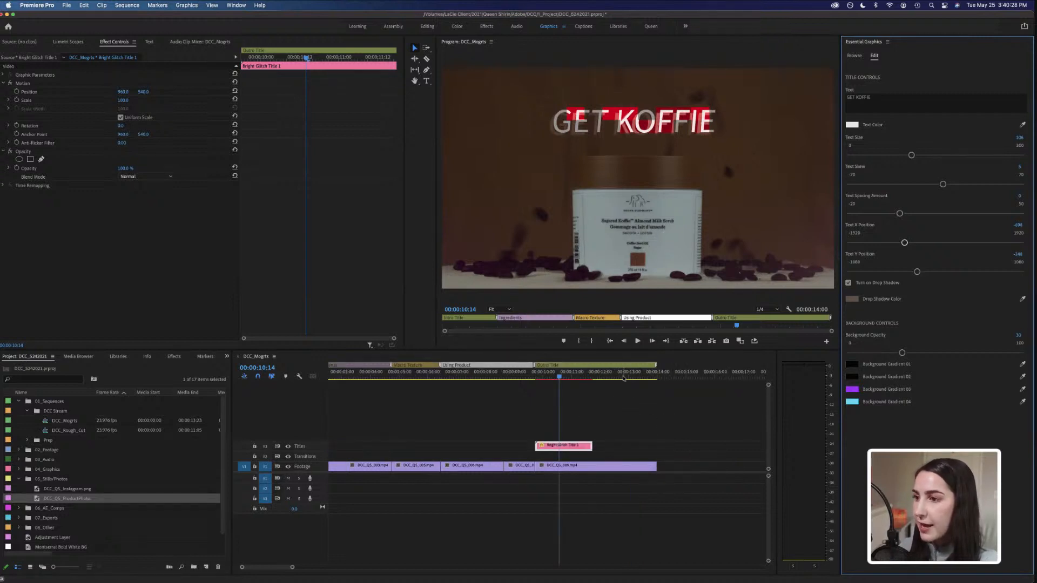
click(622, 377)
click(570, 378)
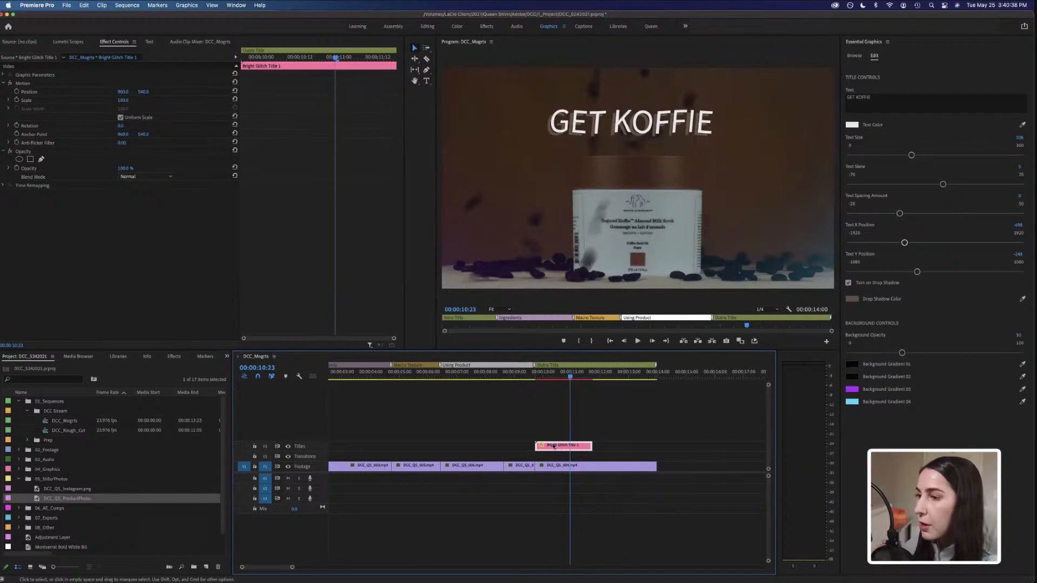
drag(554, 447, 620, 448)
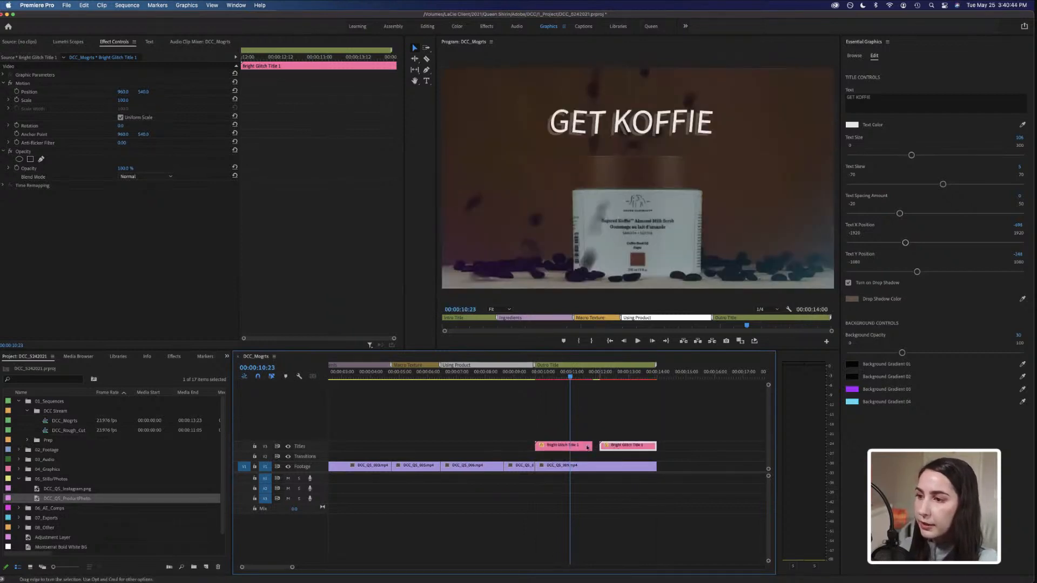
click(589, 446)
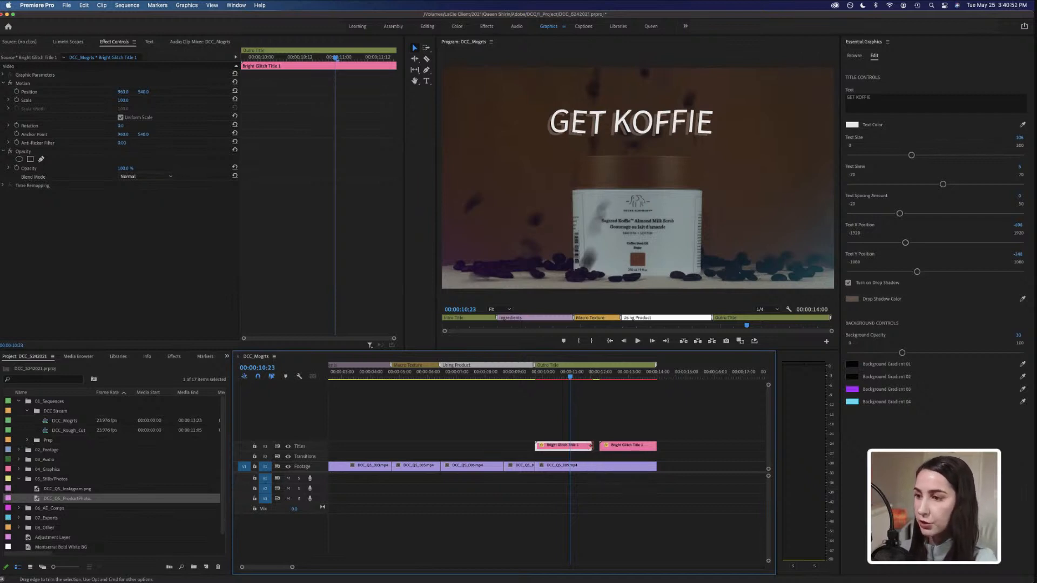
drag(589, 446, 598, 446)
Change the last title clip's text to DRUNK ELEPHANT and adjust its Text X Position to centre it.
click(628, 377)
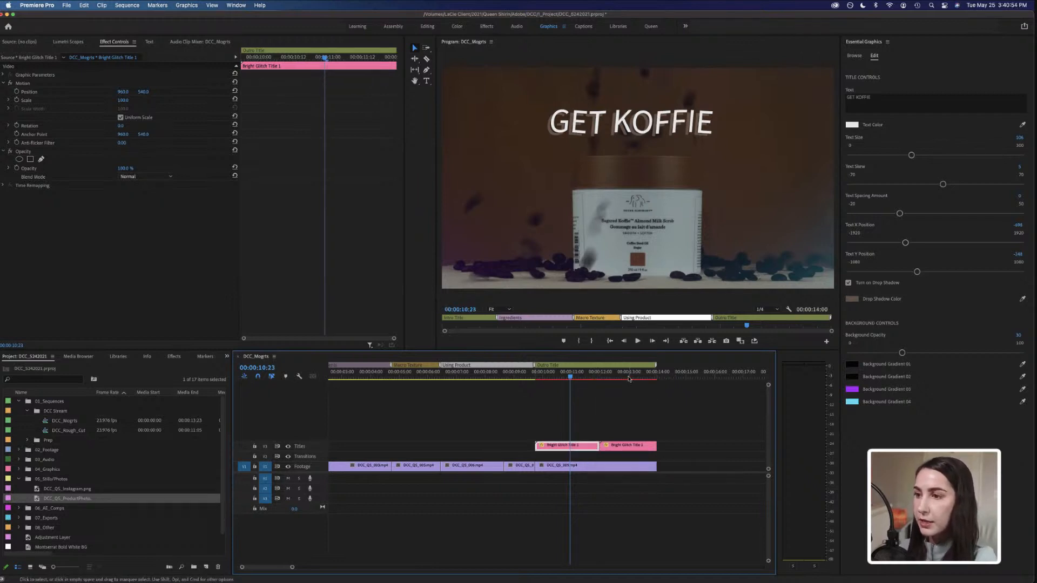
click(637, 447)
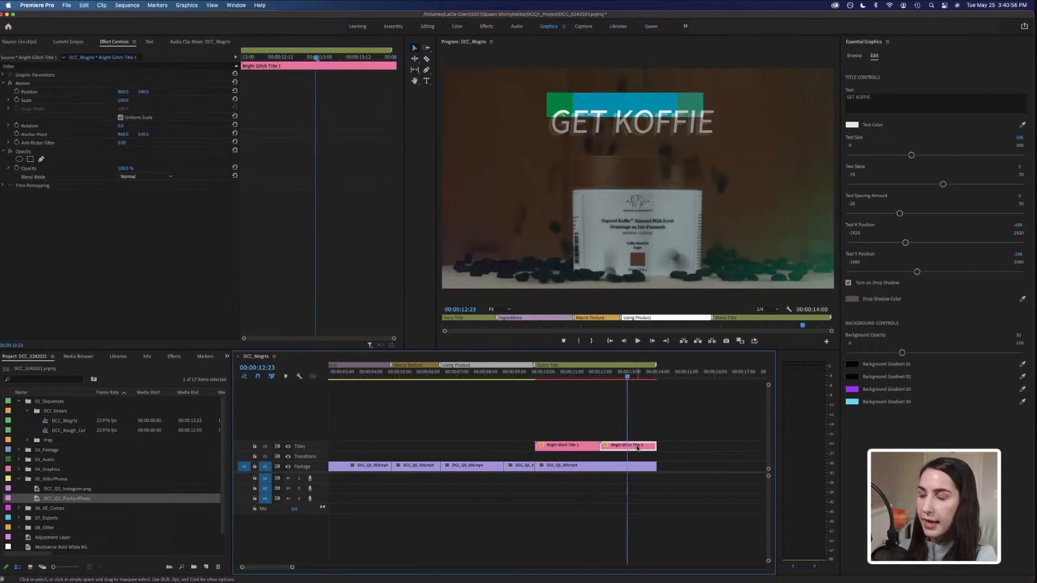
click(907, 98)
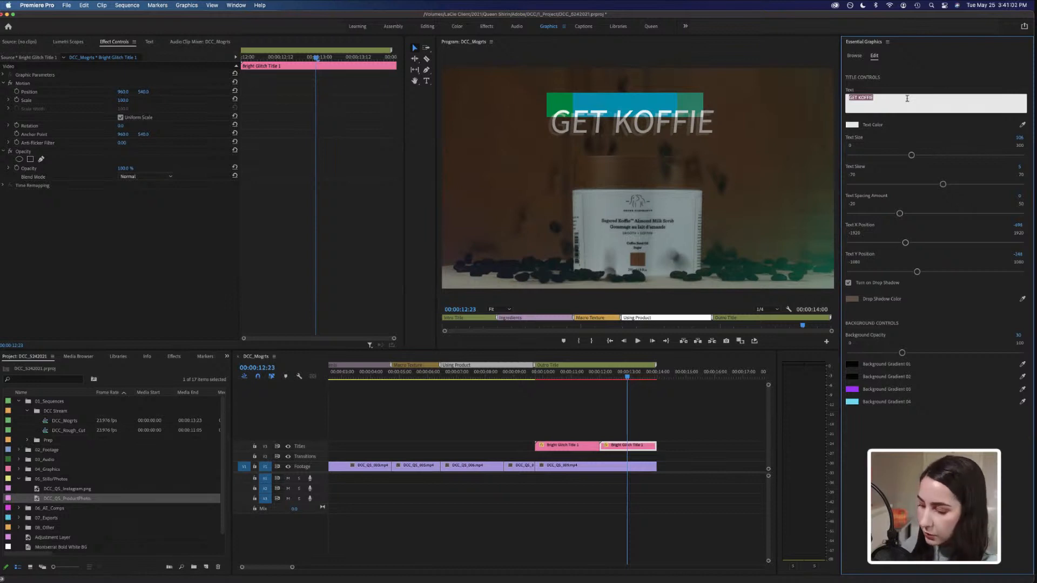
text(DRUNK E)
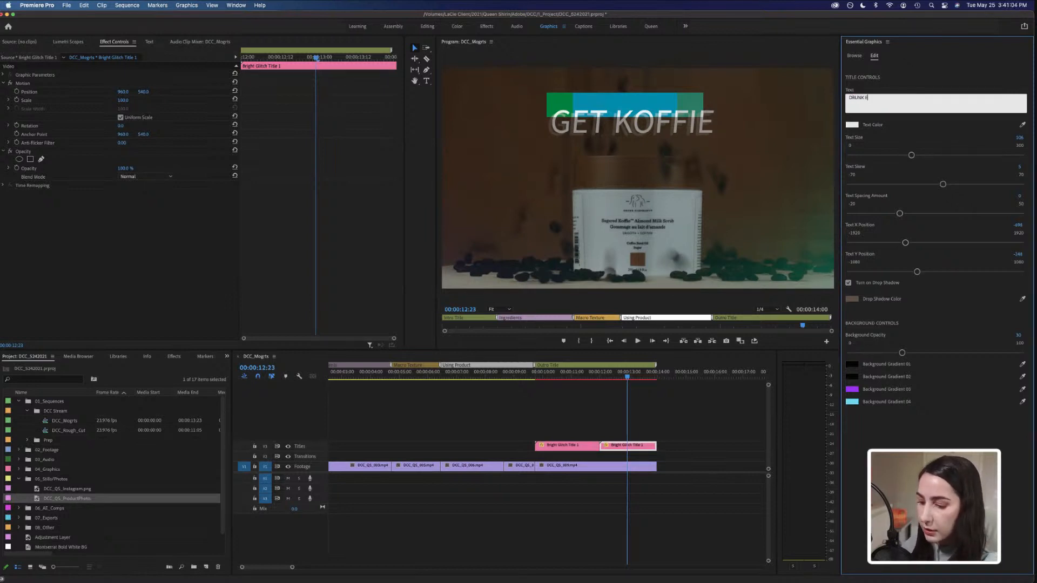
text(LEPHANT)
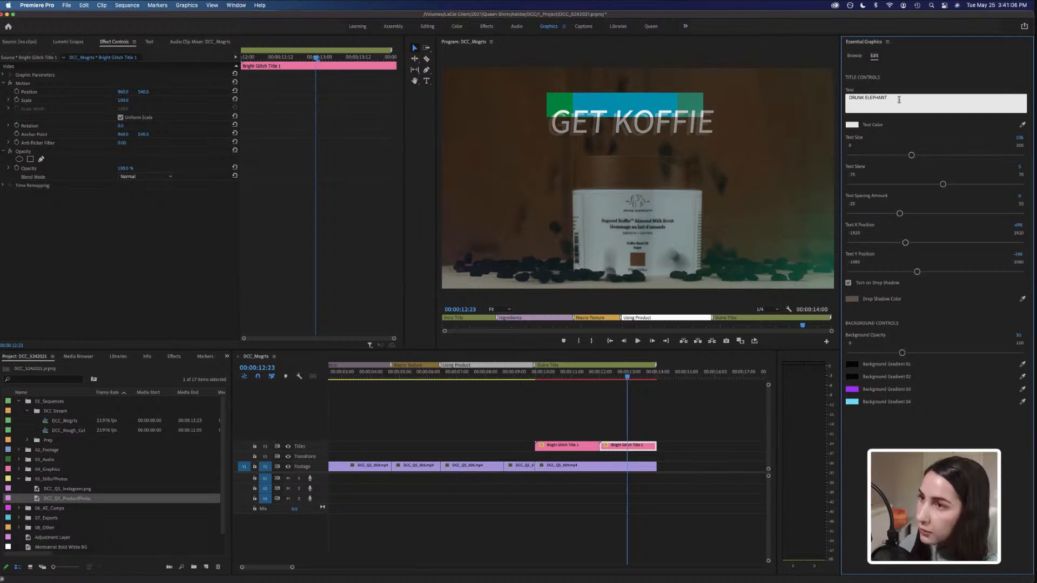
click(950, 446)
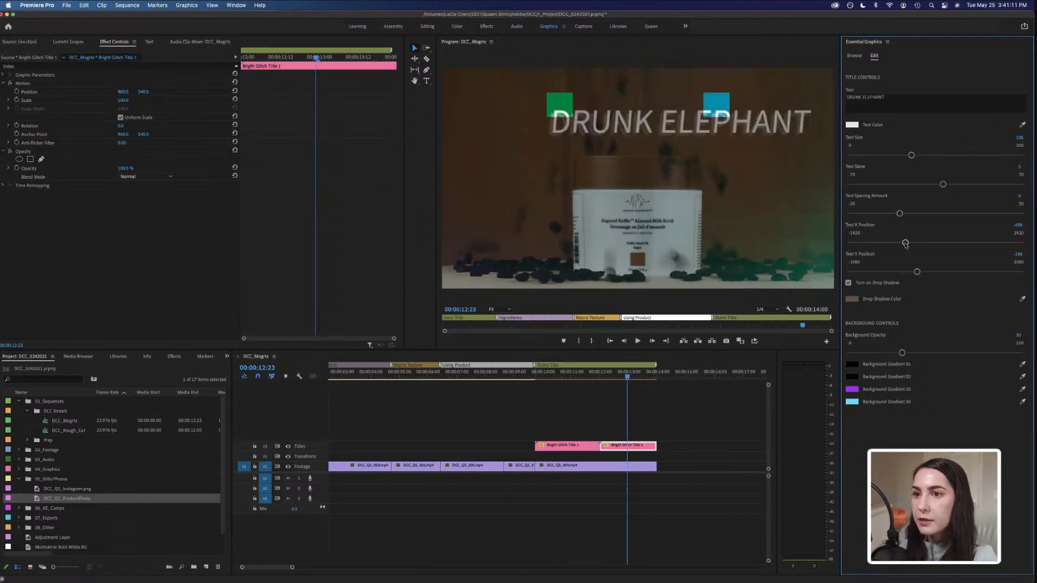
drag(905, 243, 896, 244)
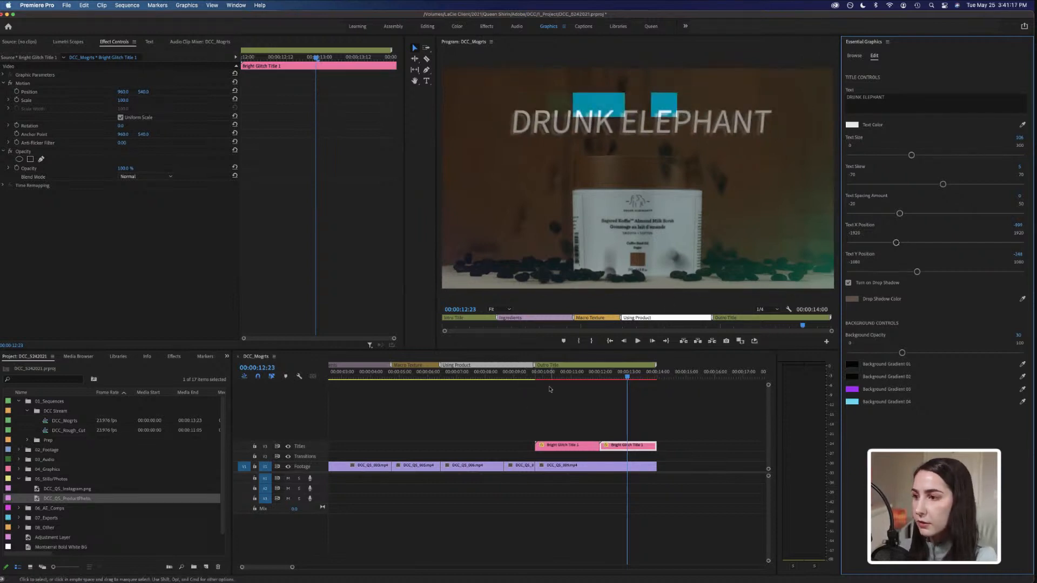
Preview the sequence with all three titles from the start in a full-screen program monitor.
click(533, 376)
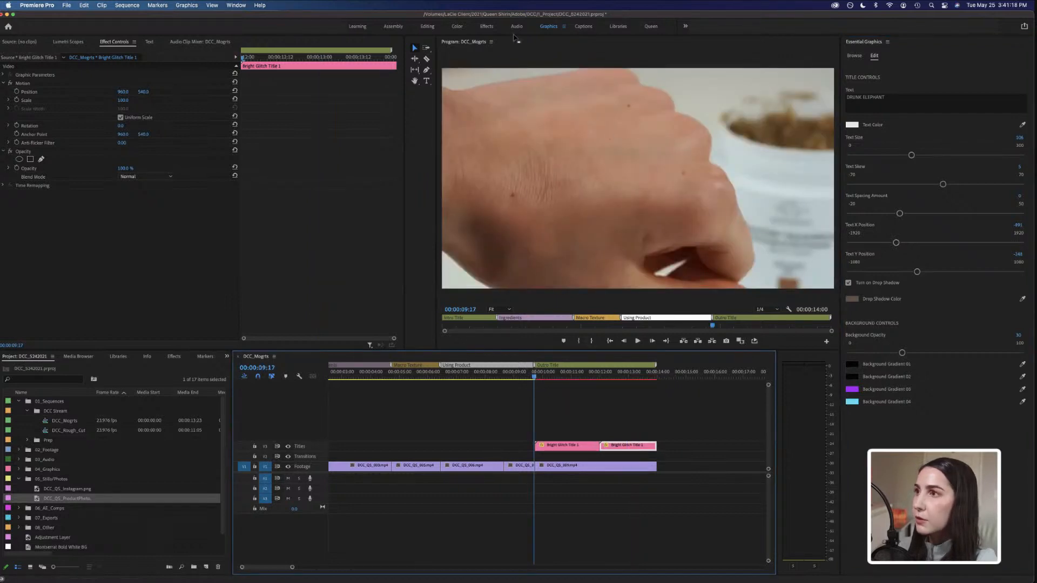
click(539, 52)
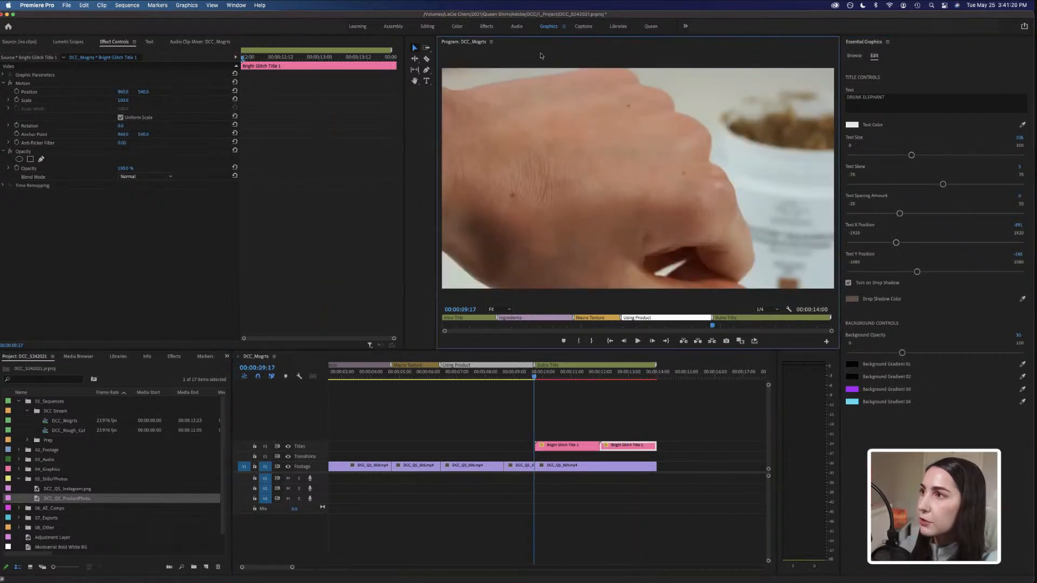
key(grave)
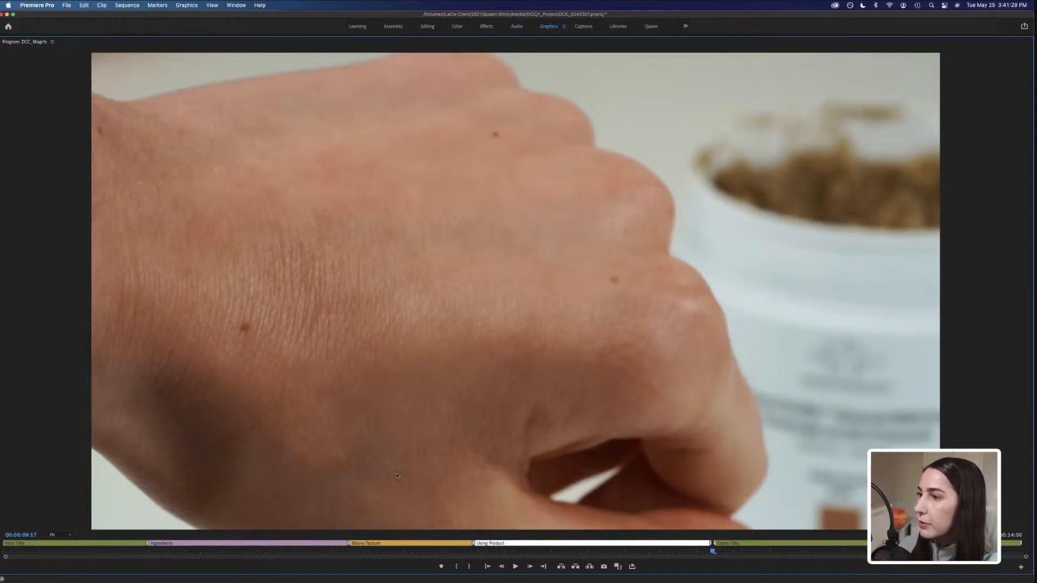
key(space)
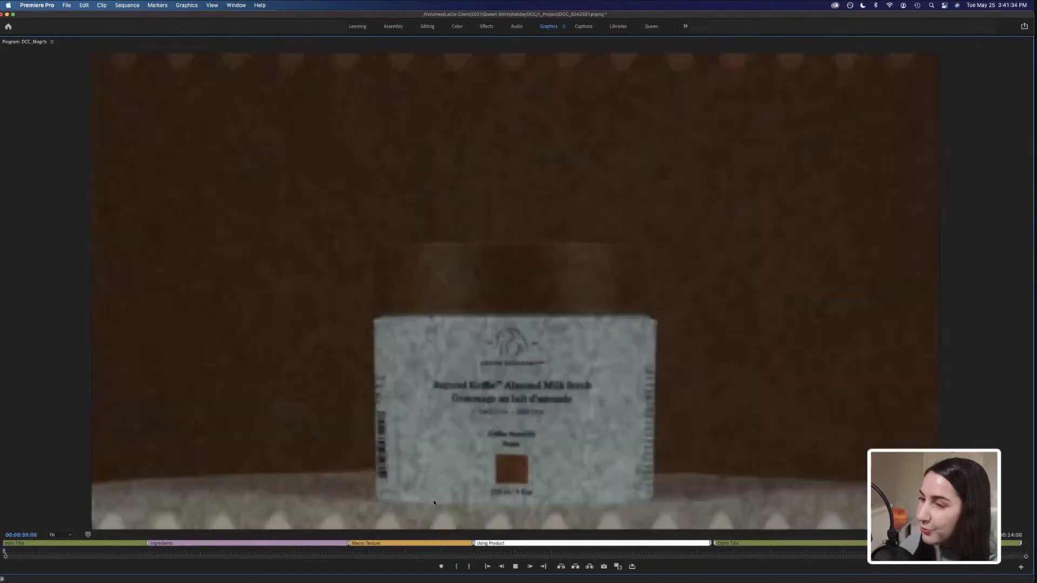
key(grave)
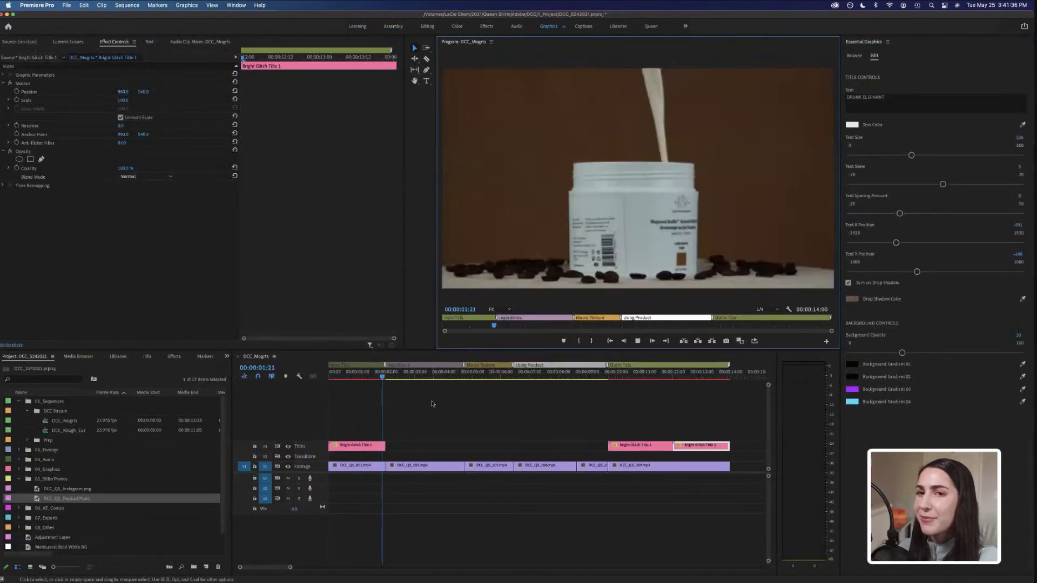
key(space)
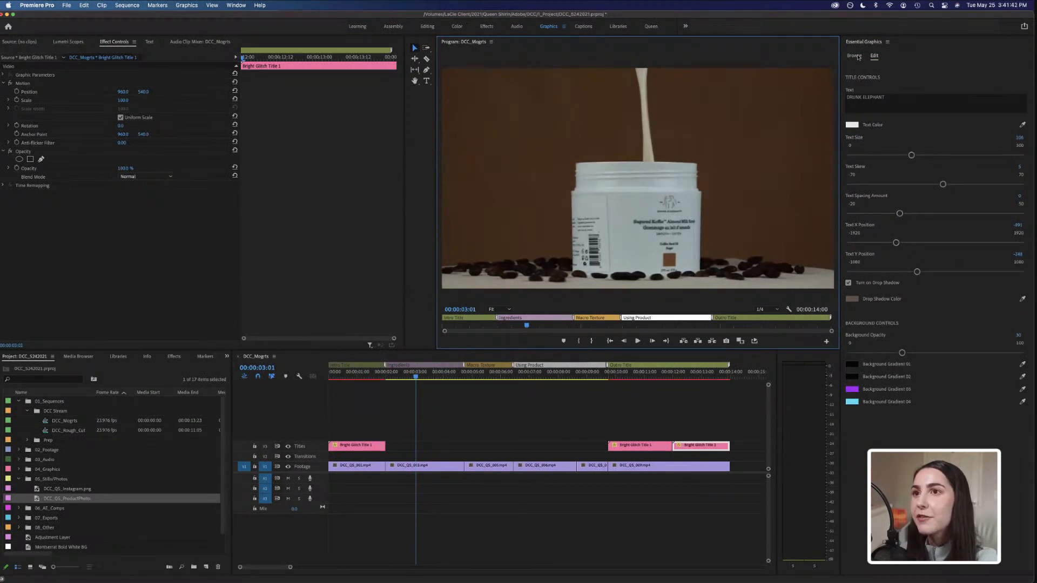
Search the free Adobe Stock motion graphics templates for media replacement.
click(855, 56)
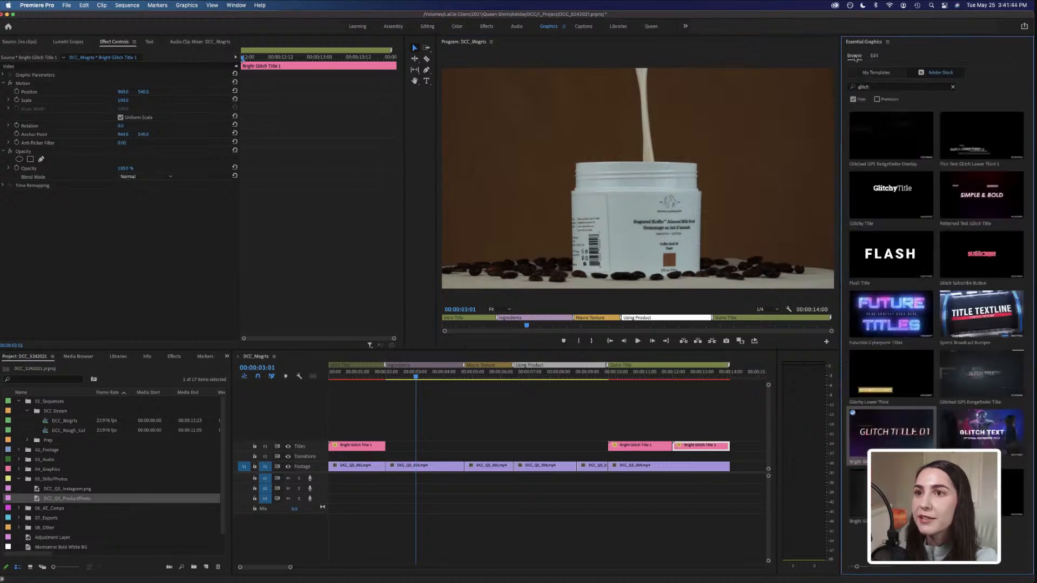
click(953, 87)
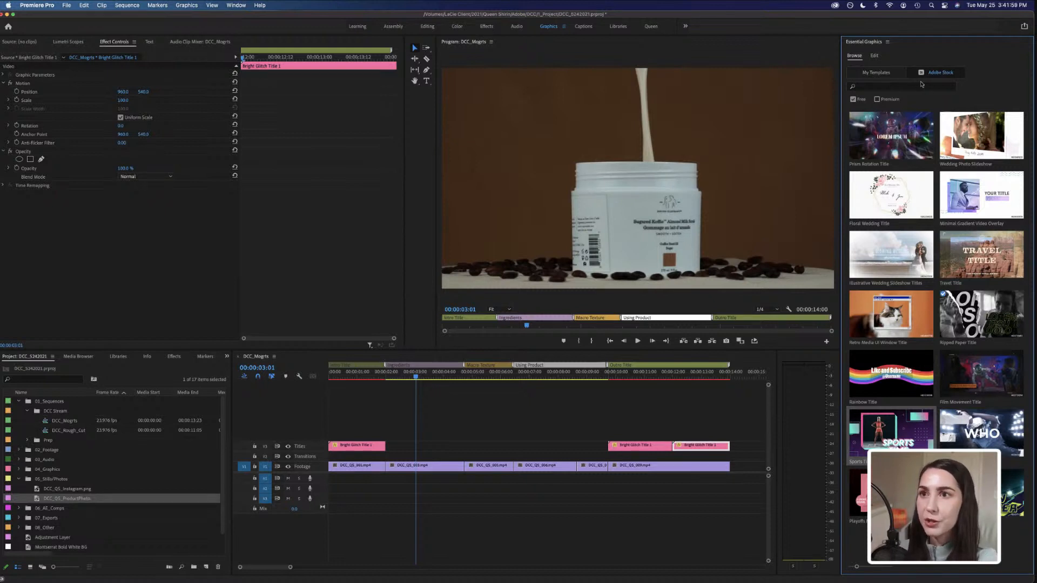
click(869, 88)
text(mot)
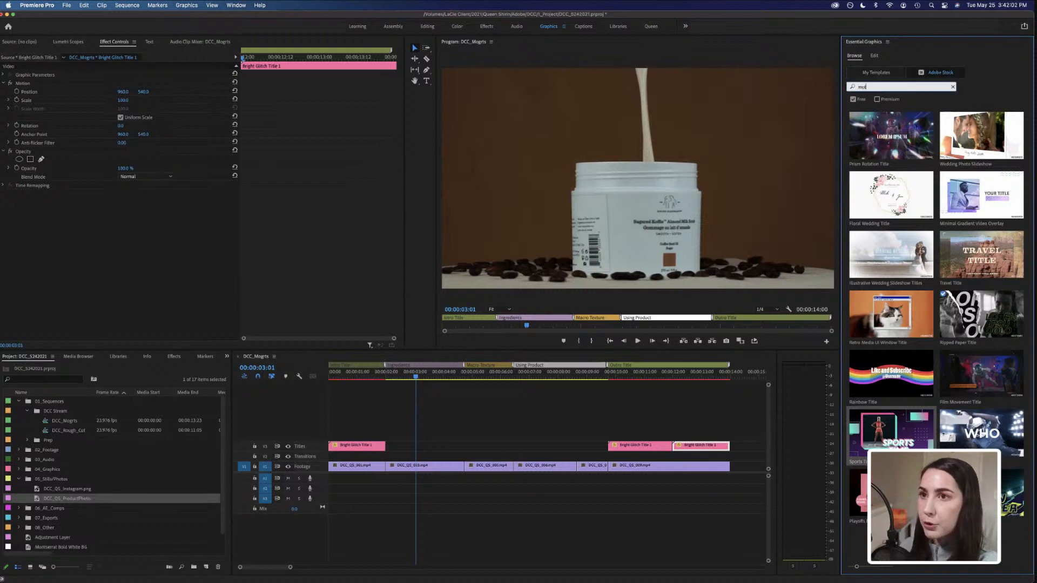
text(ion)
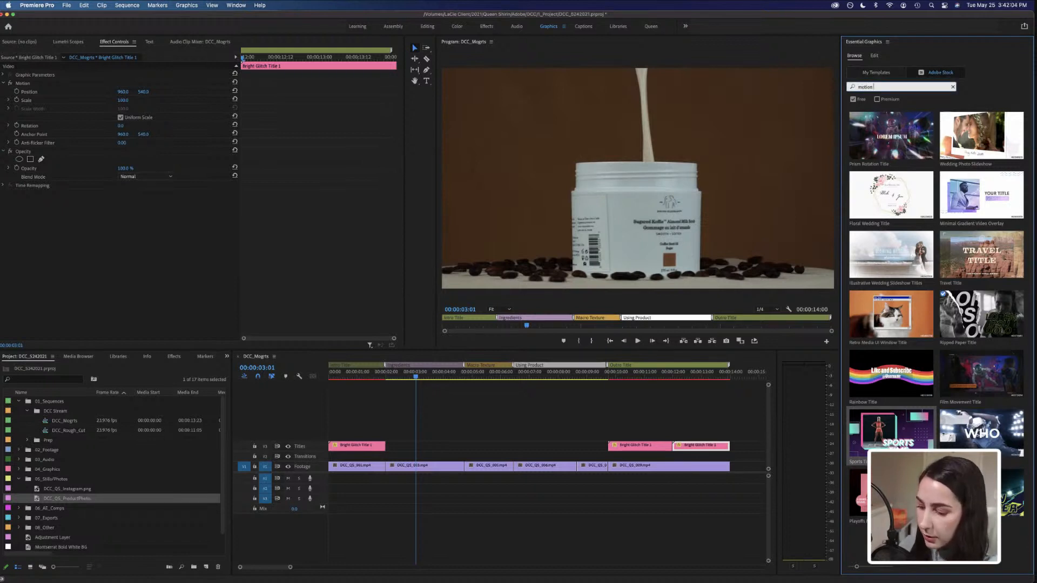
key(BackSpace)
key(BackSpace)
key(BackSpace)
text(edia replacement)
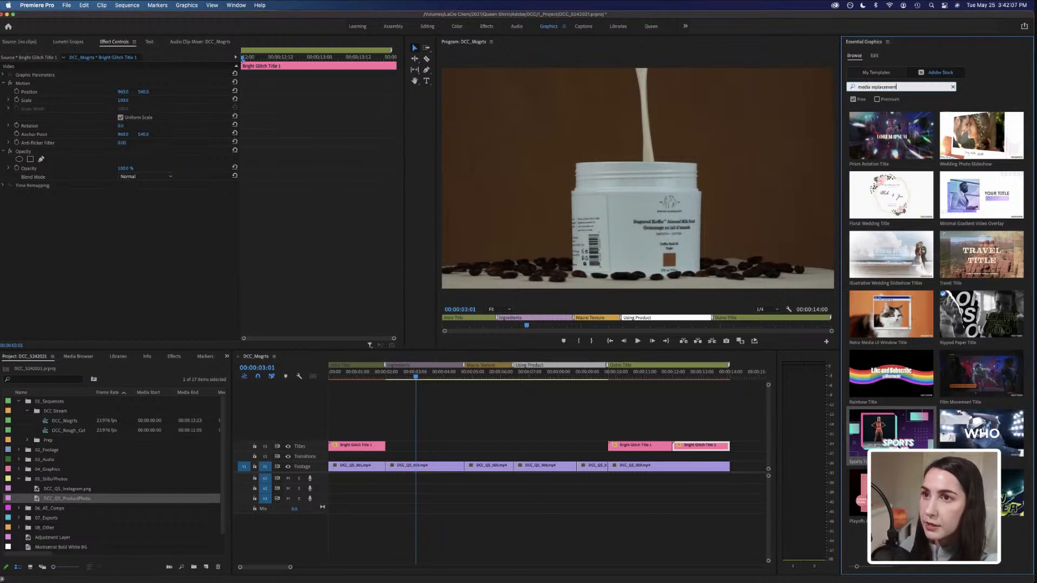
key(Return)
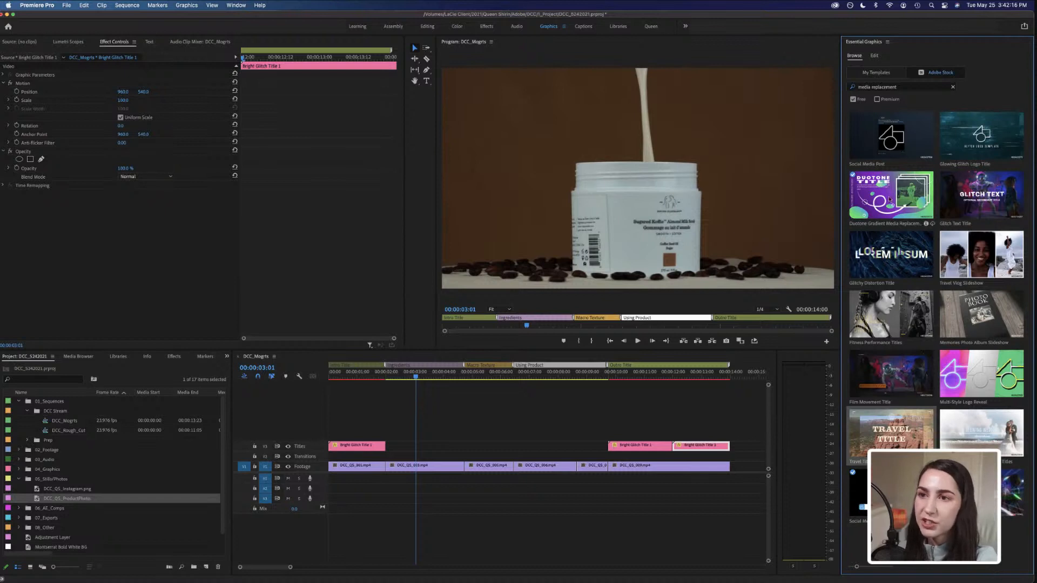
Add the Duotone Gradient Media Replacement Title on a new track above the titles and scrub into it.
mouse_move(883, 202)
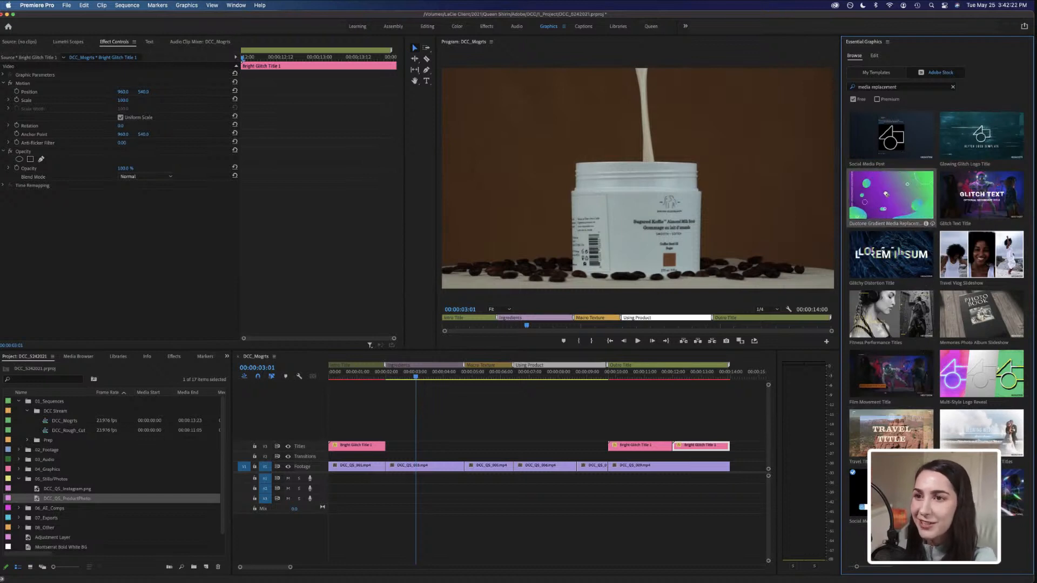
drag(887, 193, 393, 438)
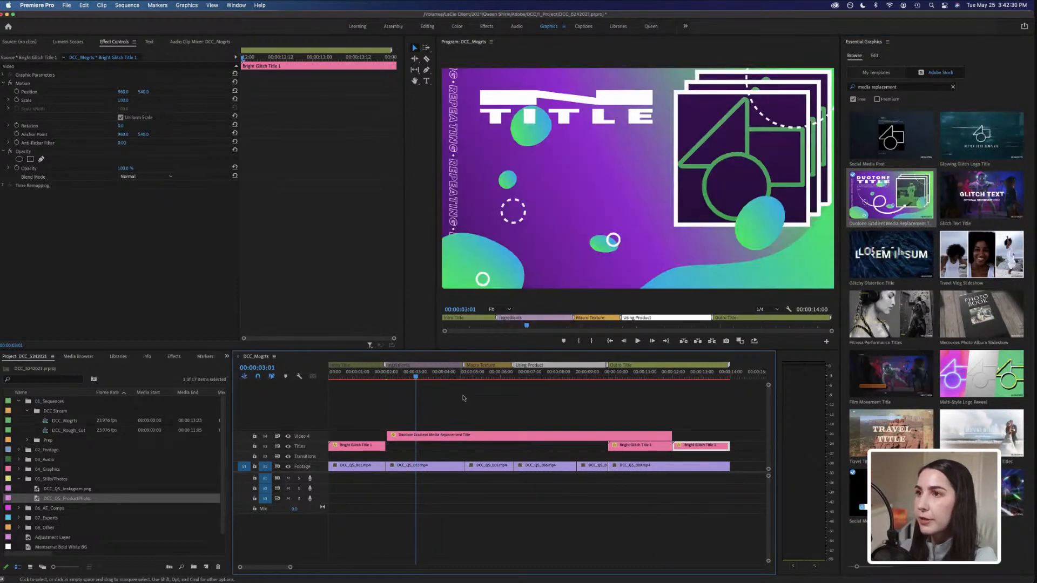
drag(404, 379, 461, 379)
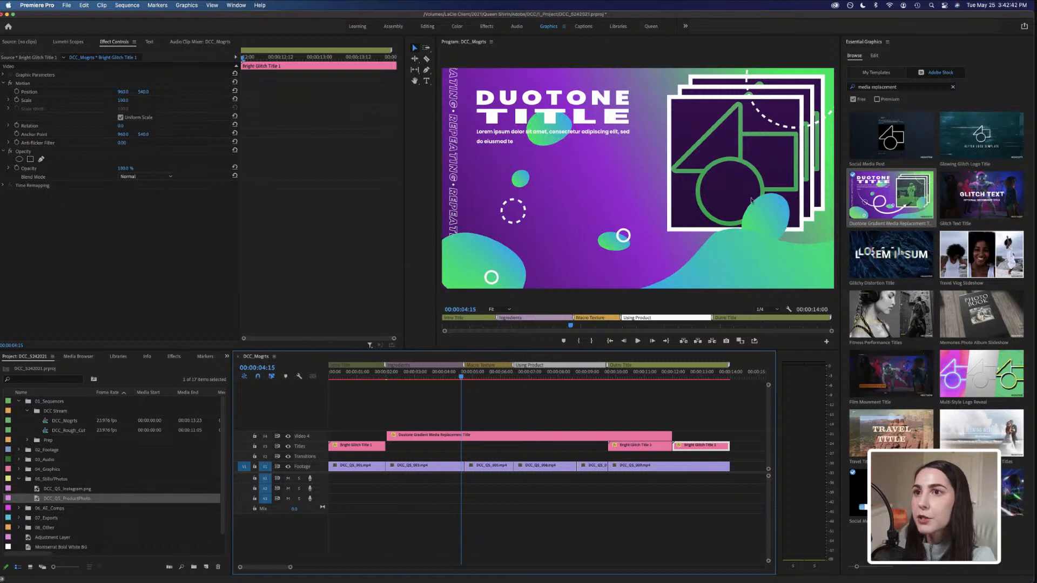
Open the Duotone title's Global Controls and try changing its Global Size, undoing the change.
click(875, 57)
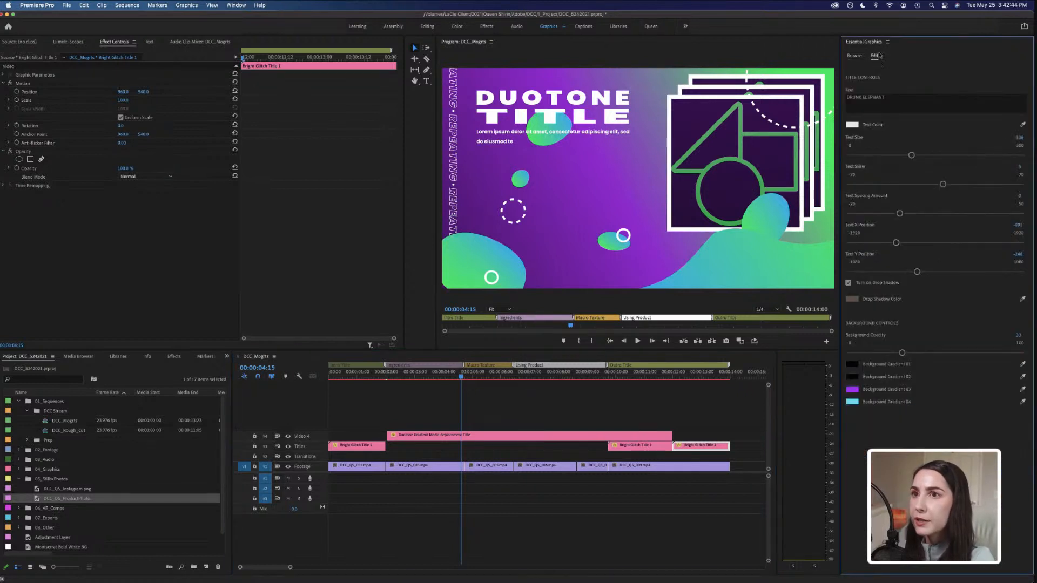
click(522, 438)
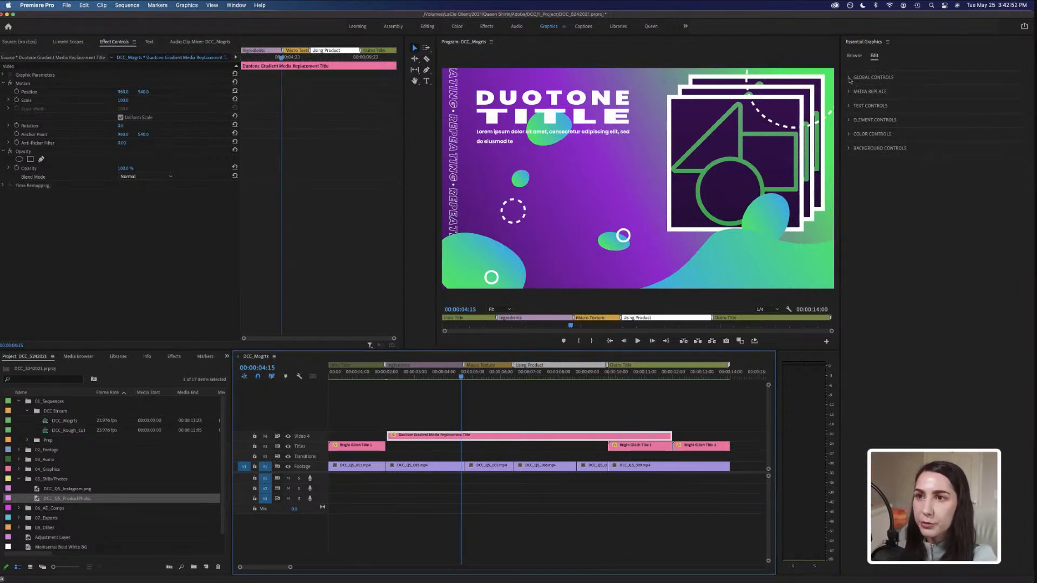
click(850, 79)
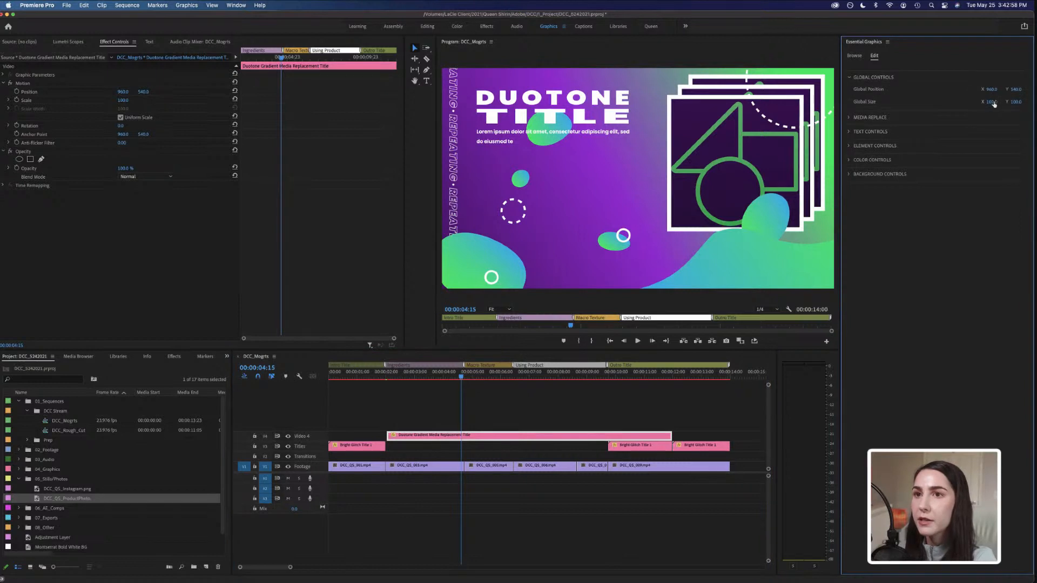
mouse_move(992, 103)
mouse_down()
mouse_move(975, 102)
mouse_move(995, 102)
mouse_move(1001, 89)
mouse_up()
key(super+z)
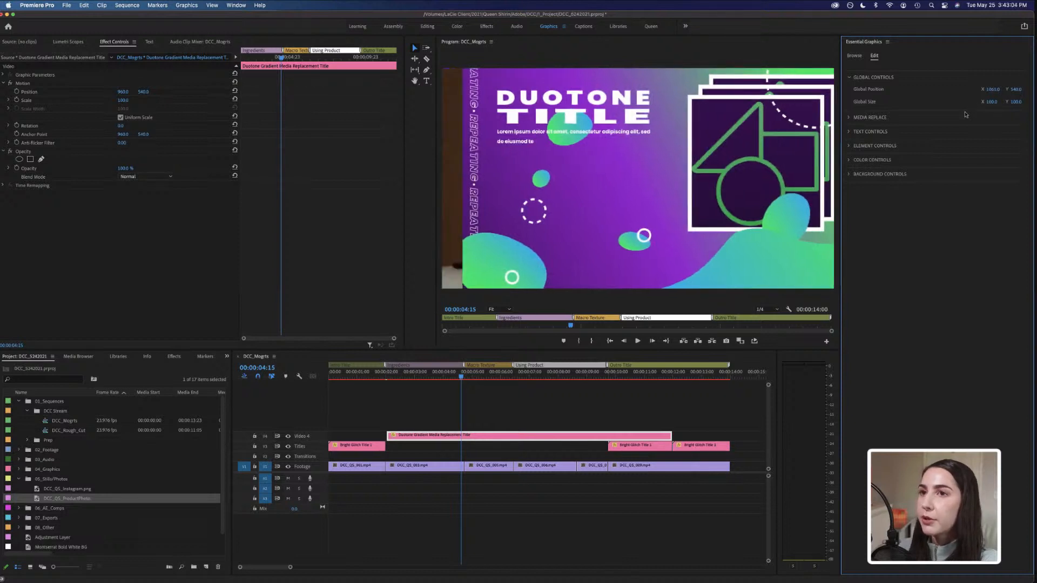
key(super+z)
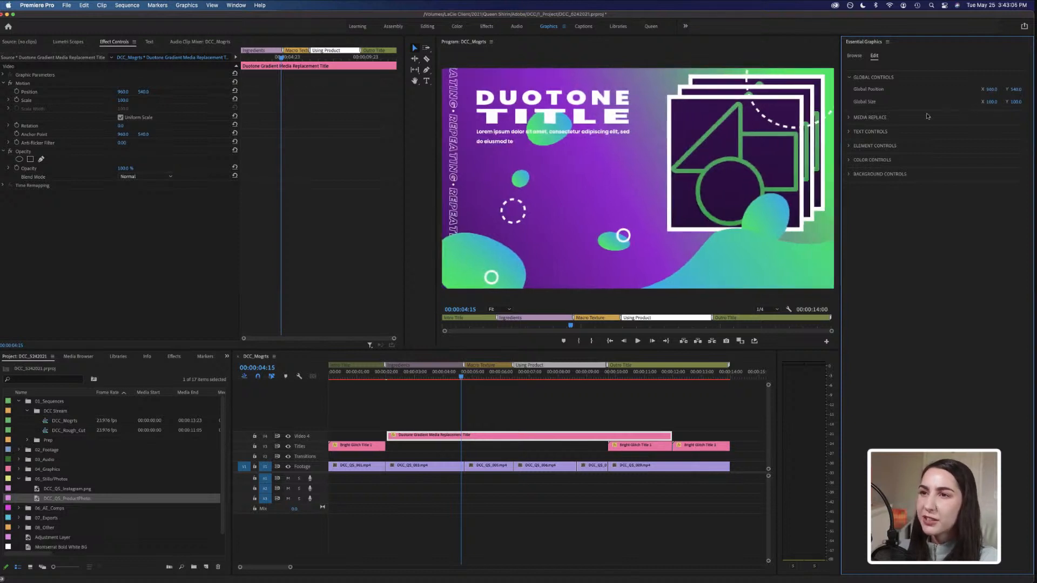
click(846, 77)
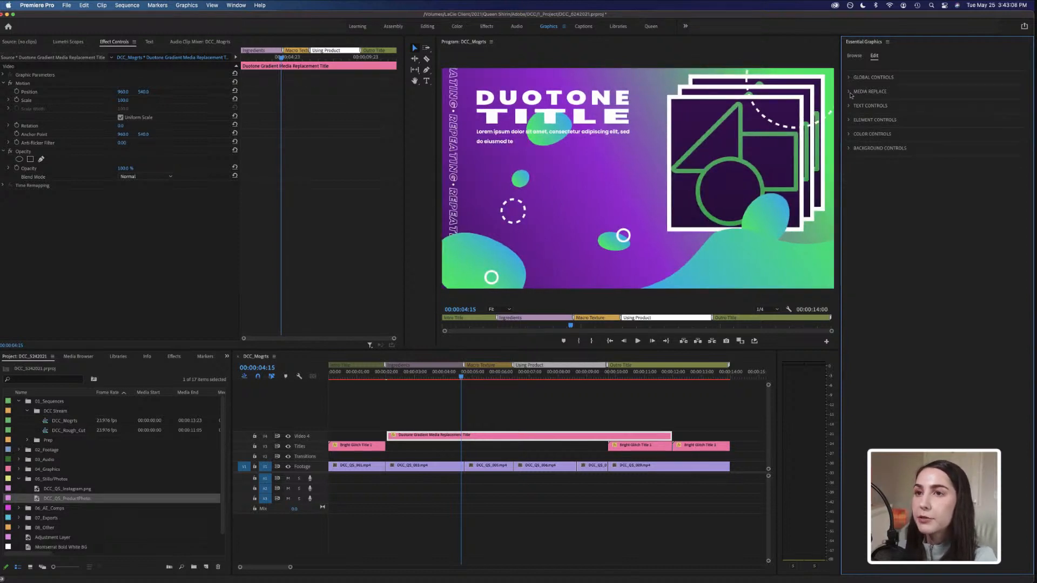
Expand Media Replace and drop the DCC_Q1_ProductPhoto still into the template's placeholder media slot.
click(850, 92)
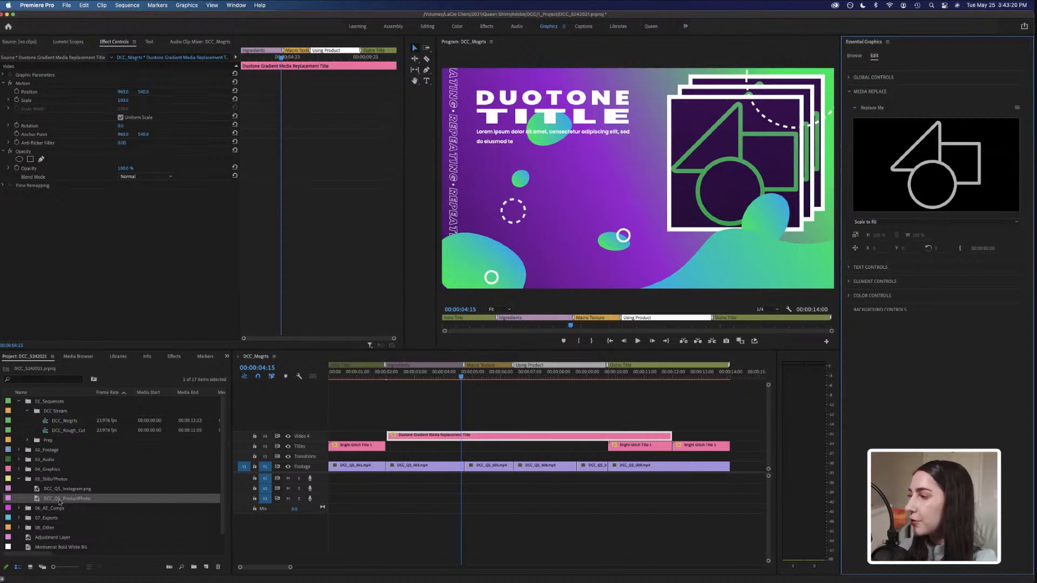
drag(60, 501, 915, 178)
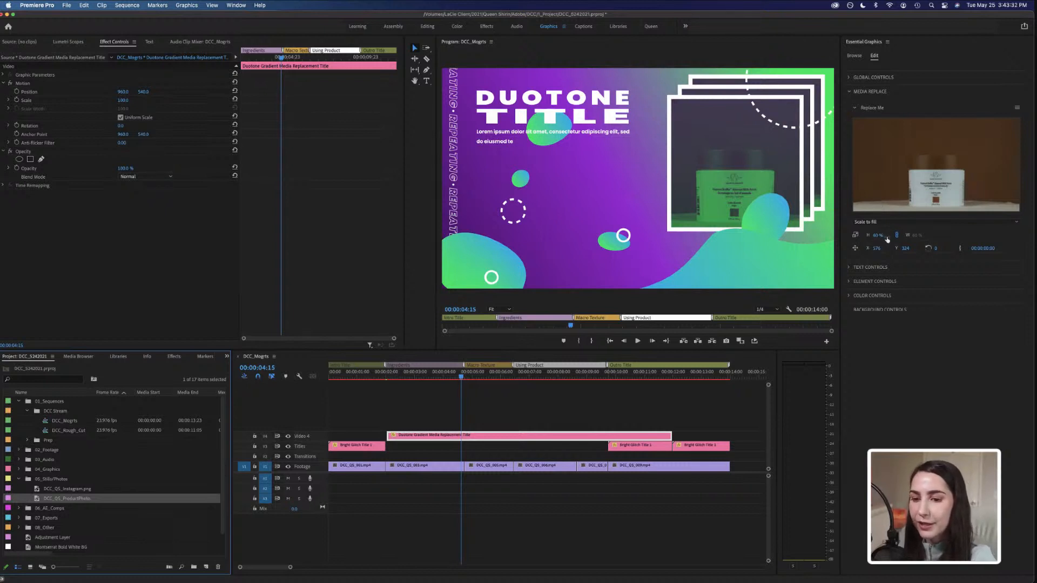
click(865, 223)
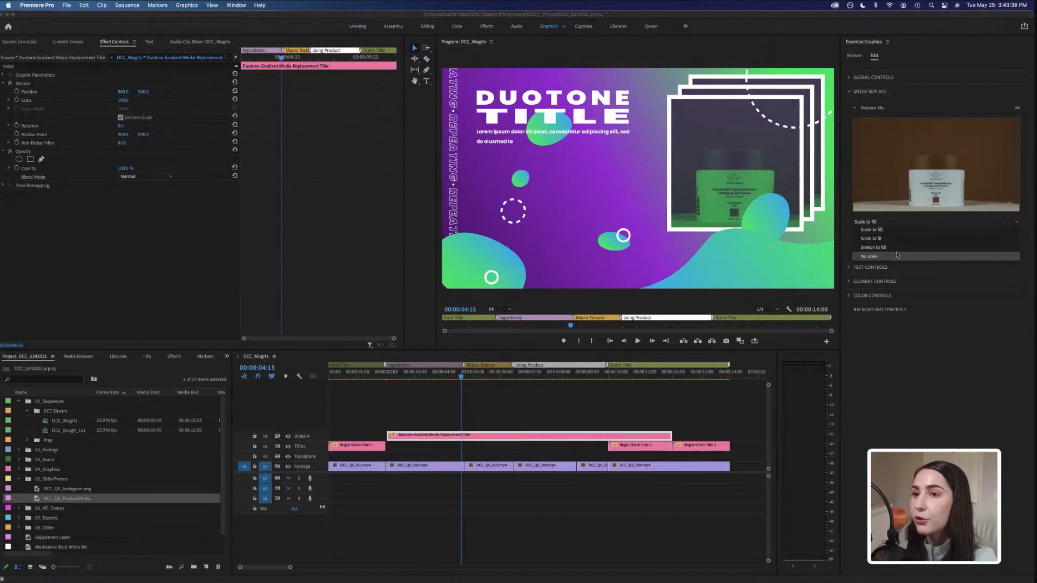
click(848, 244)
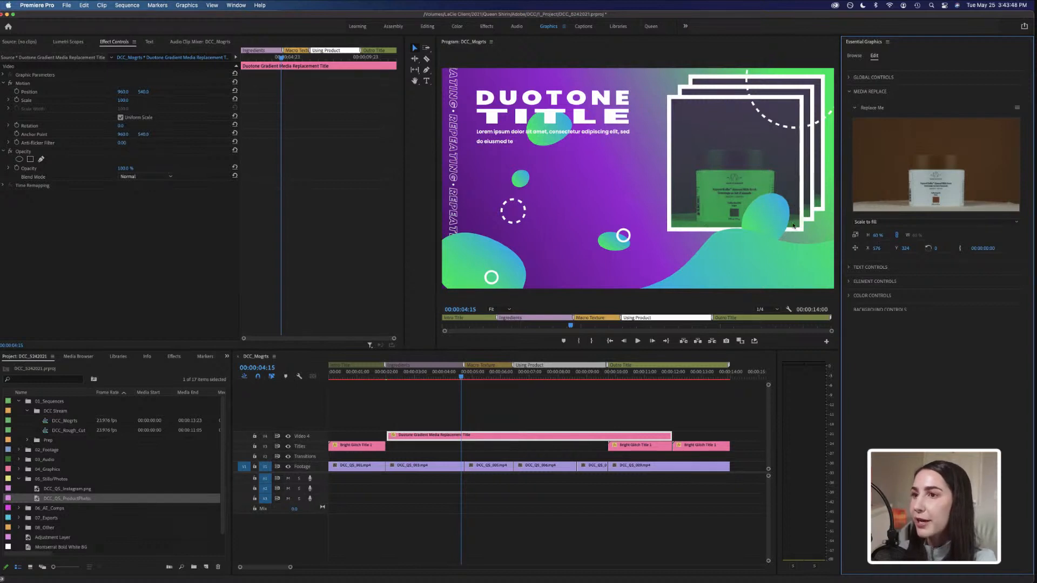
Set the replacement photo's scale to 80% and nudge its Y position.
click(878, 236)
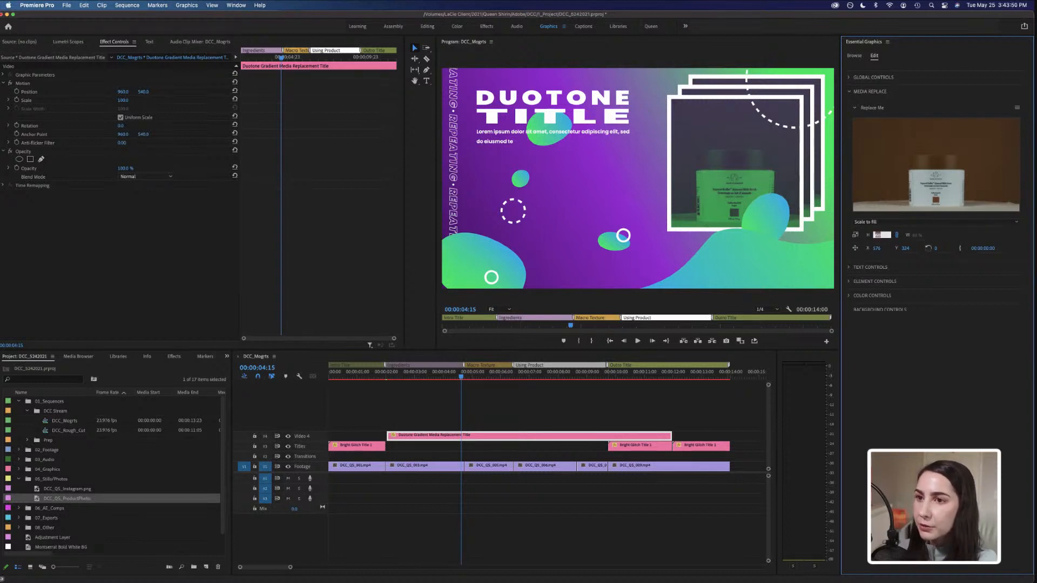
text(8)
key(Return)
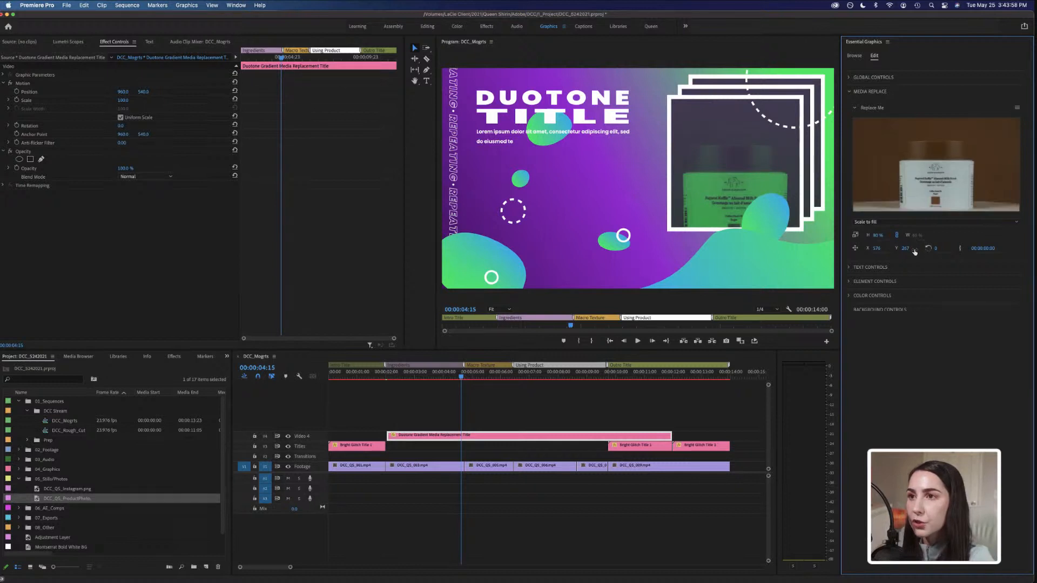
drag(911, 248, 900, 248)
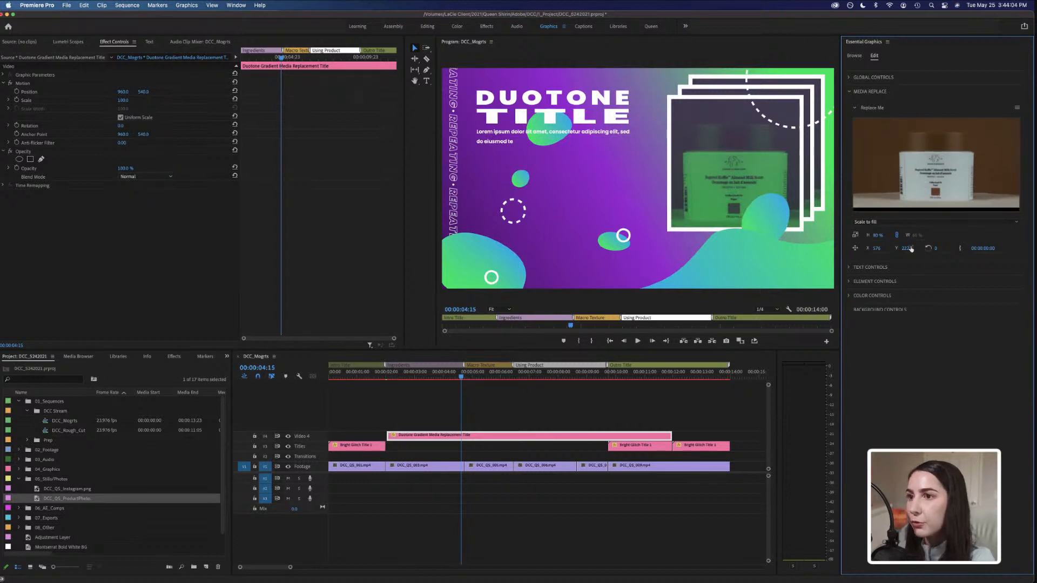
drag(904, 250, 912, 249)
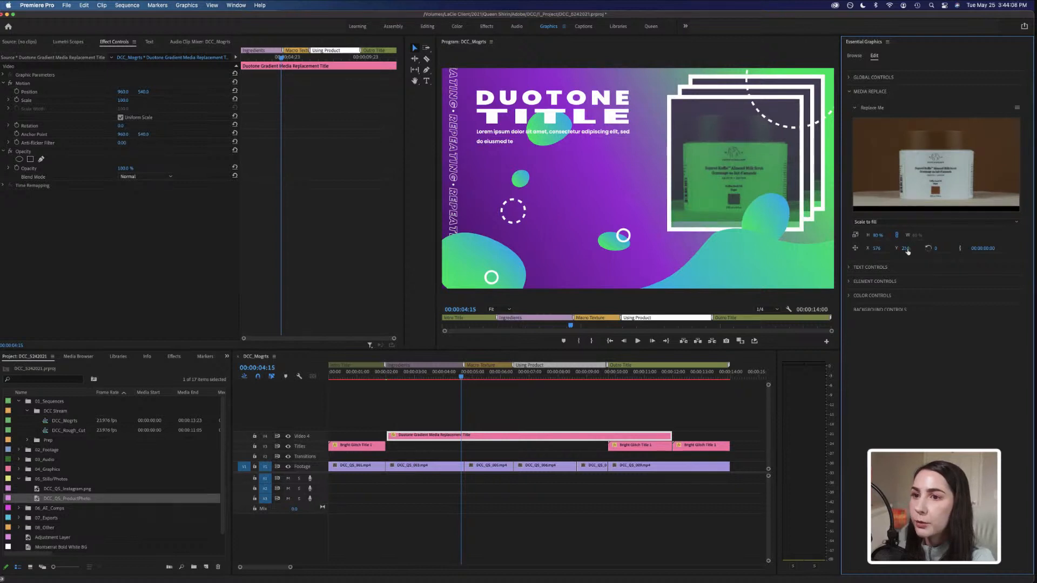
click(913, 250)
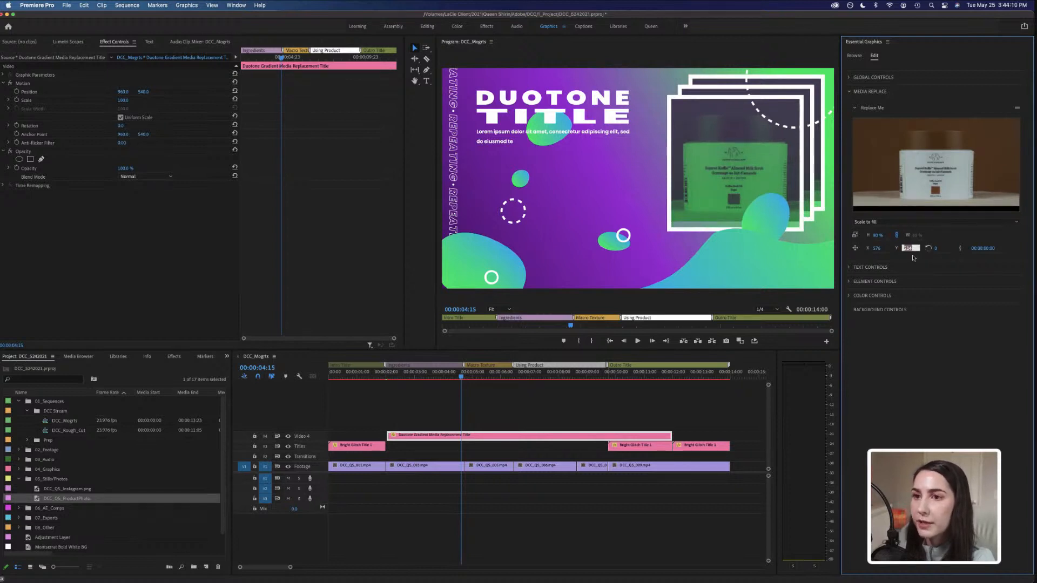
click(913, 258)
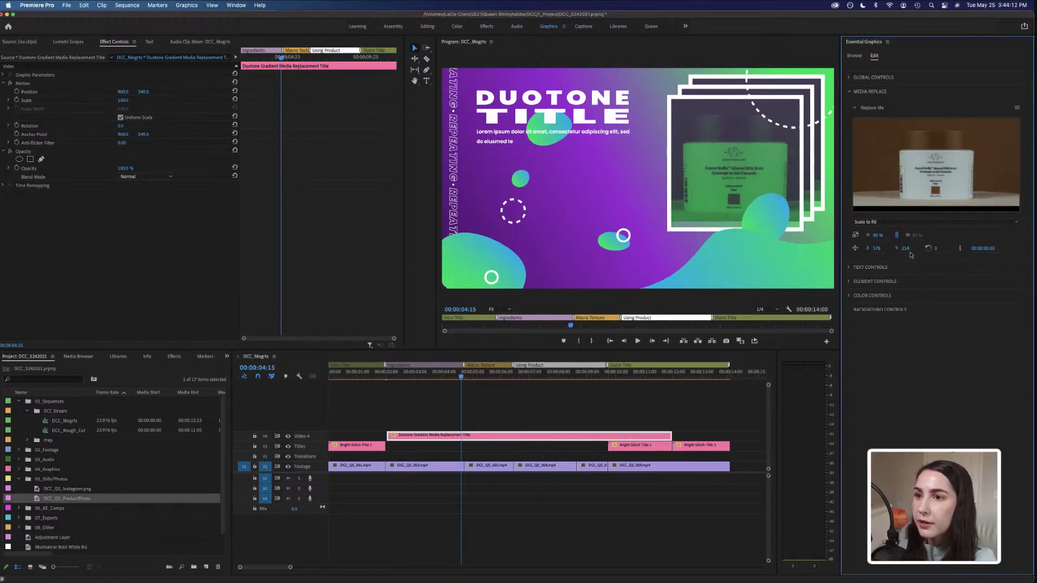
Increase the replacement photo's scale to 85% and adjust its Y position to about 224.
click(878, 235)
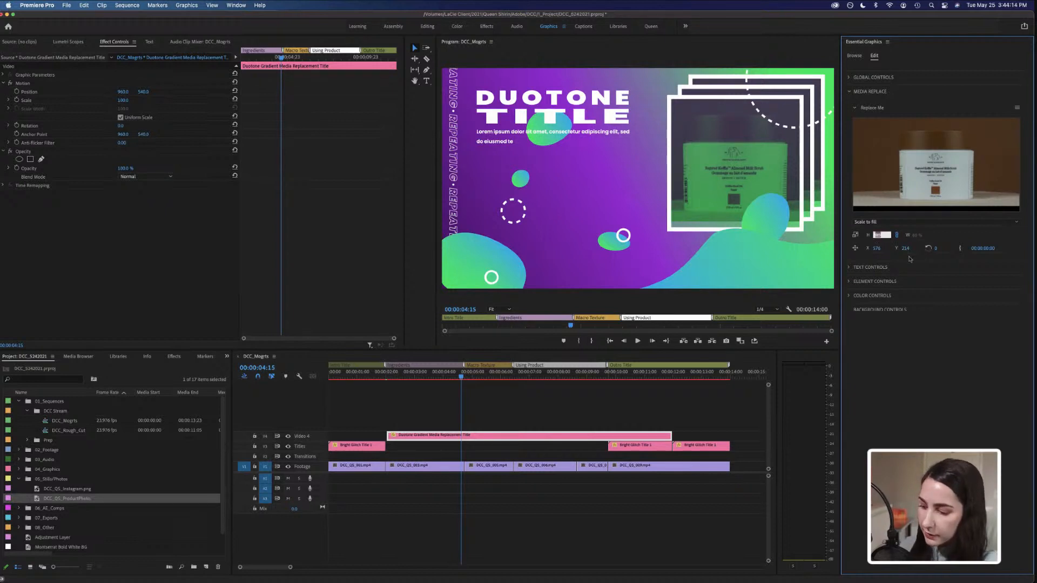
text(85)
key(Return)
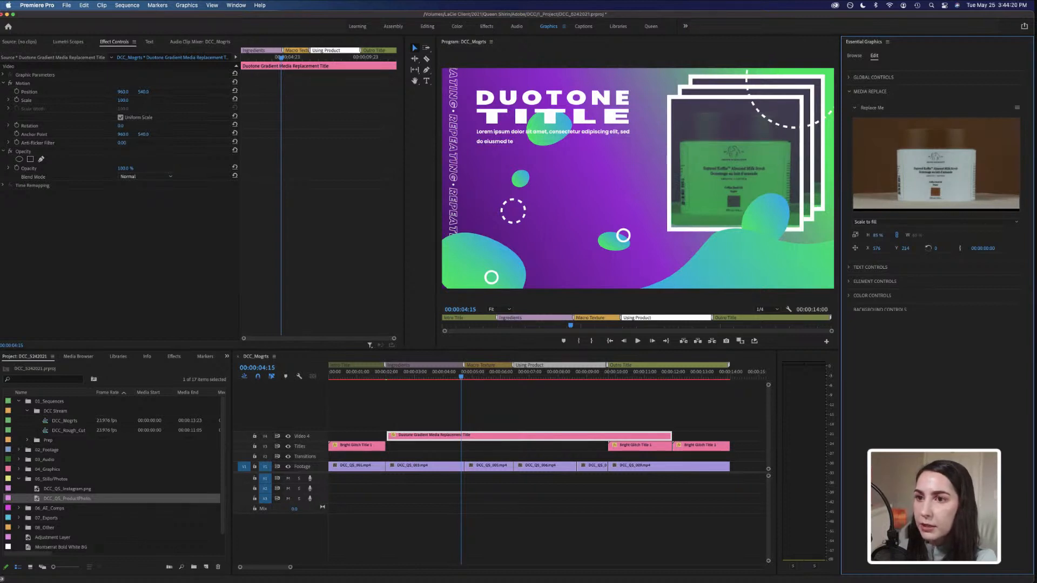
drag(906, 249, 912, 249)
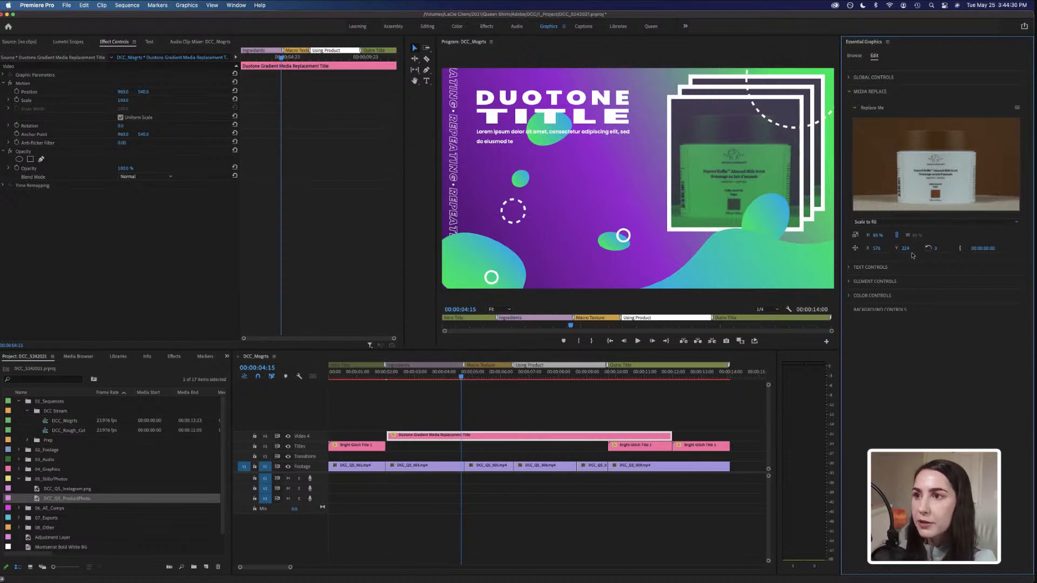
Open Text Controls and adjust the Text 1&2 Width slider to widen the title text.
click(851, 91)
click(852, 107)
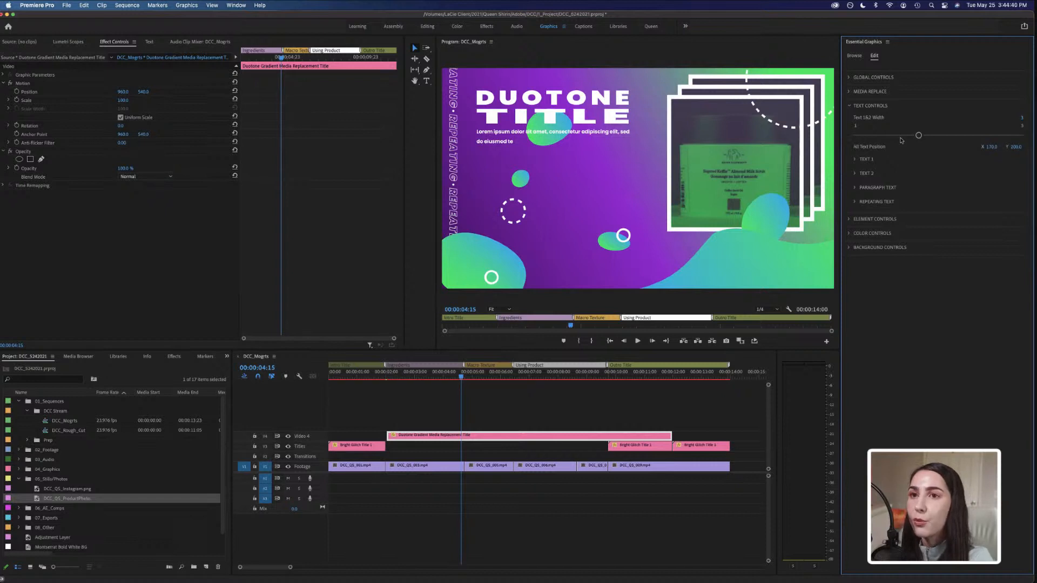
drag(919, 137, 856, 139)
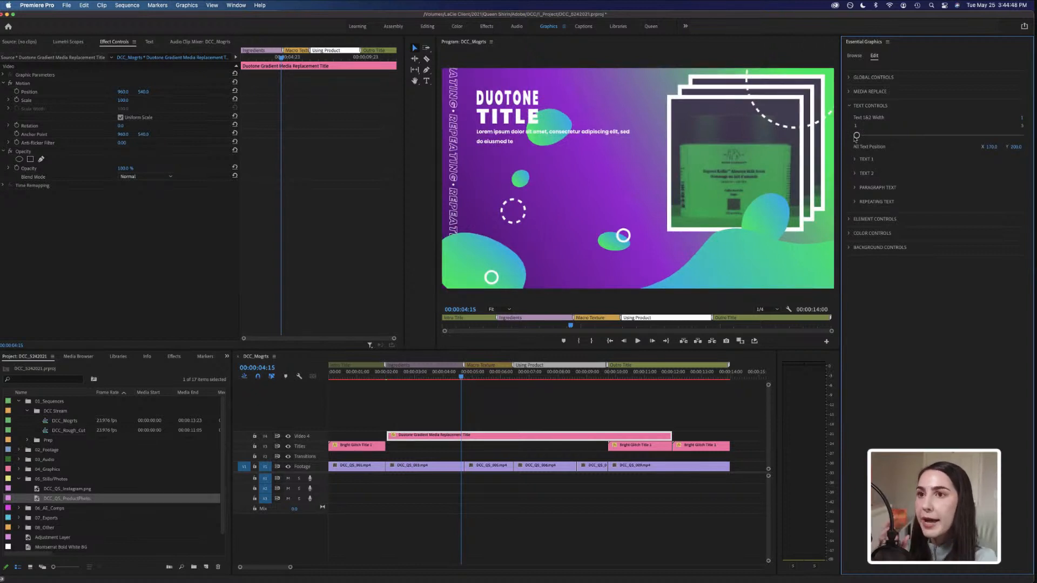
drag(856, 136, 920, 138)
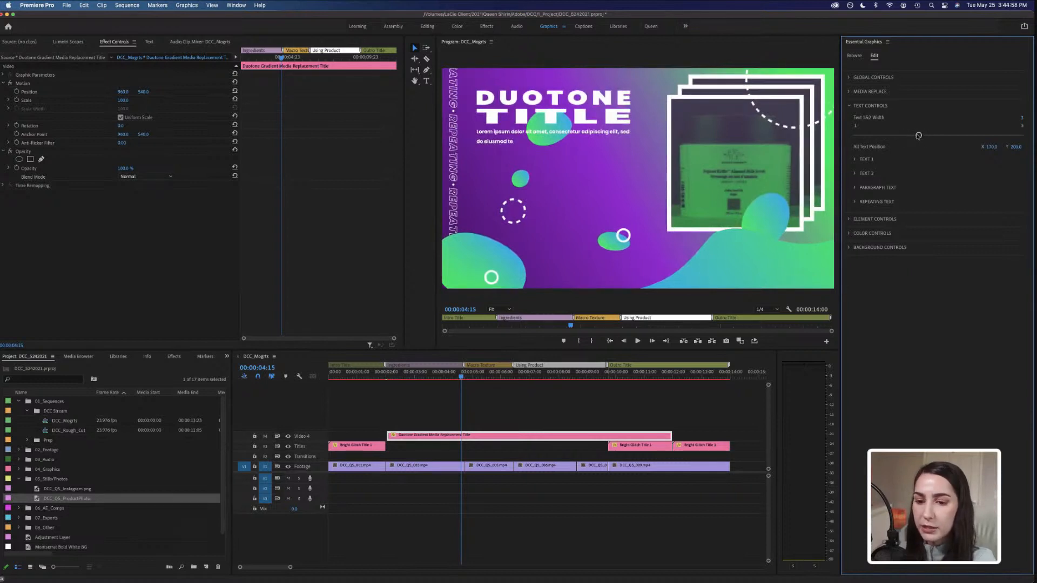
drag(919, 136, 964, 136)
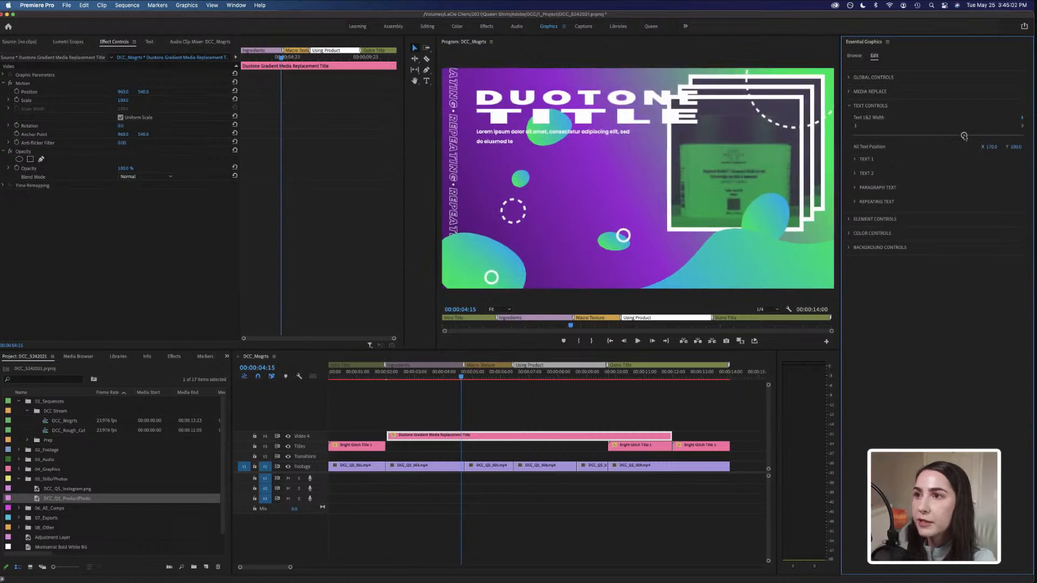
drag(964, 136, 942, 136)
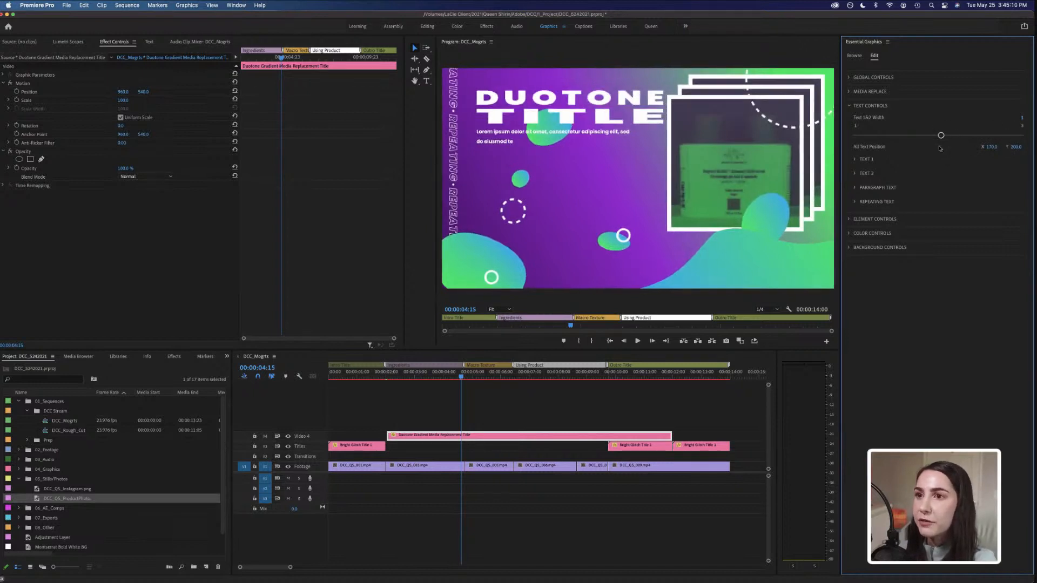
Expand the Text 1 and Text 2 sections and change Text 1's source text to KOFFIE.
click(856, 160)
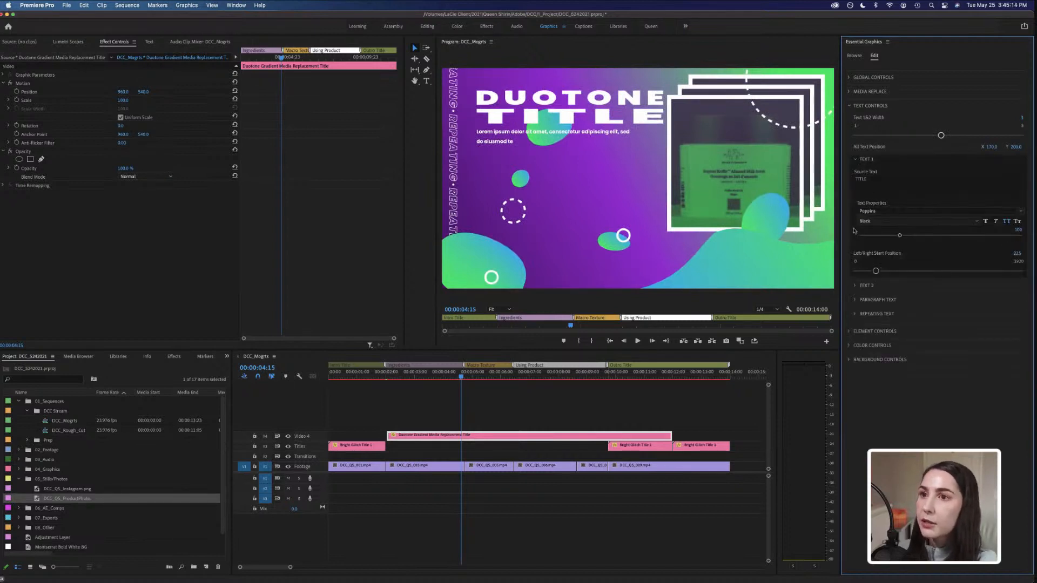
click(856, 287)
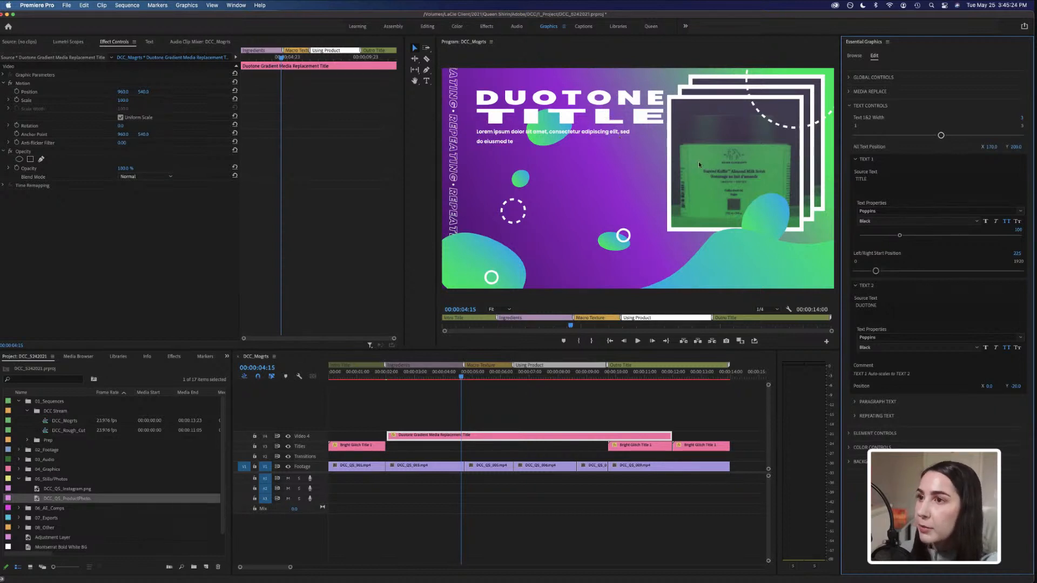
click(865, 187)
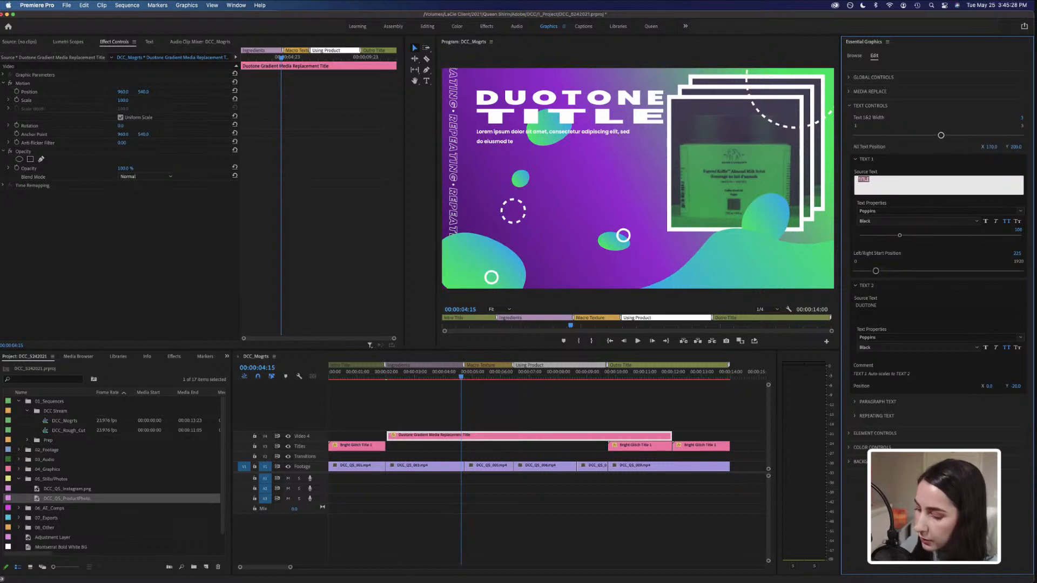
text(KOFFIE)
click(896, 170)
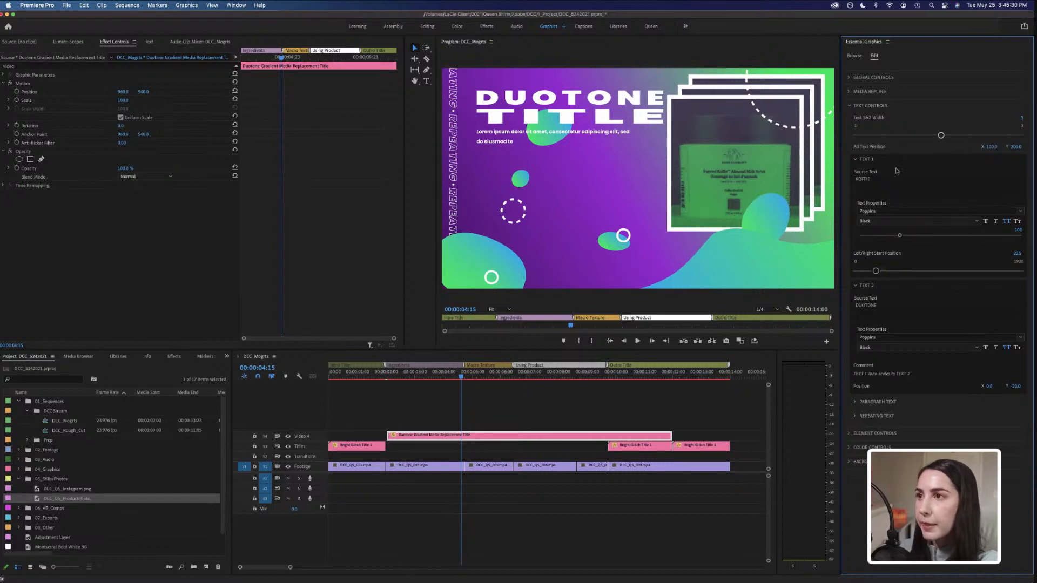
Change Text 2's source text to SUGARED.
click(901, 303)
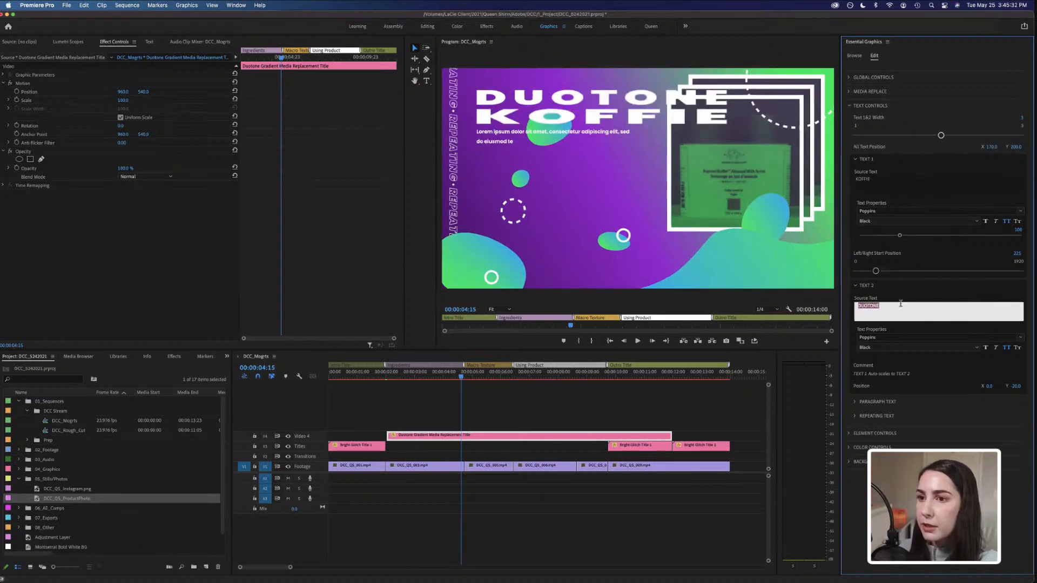
text(SUGARED)
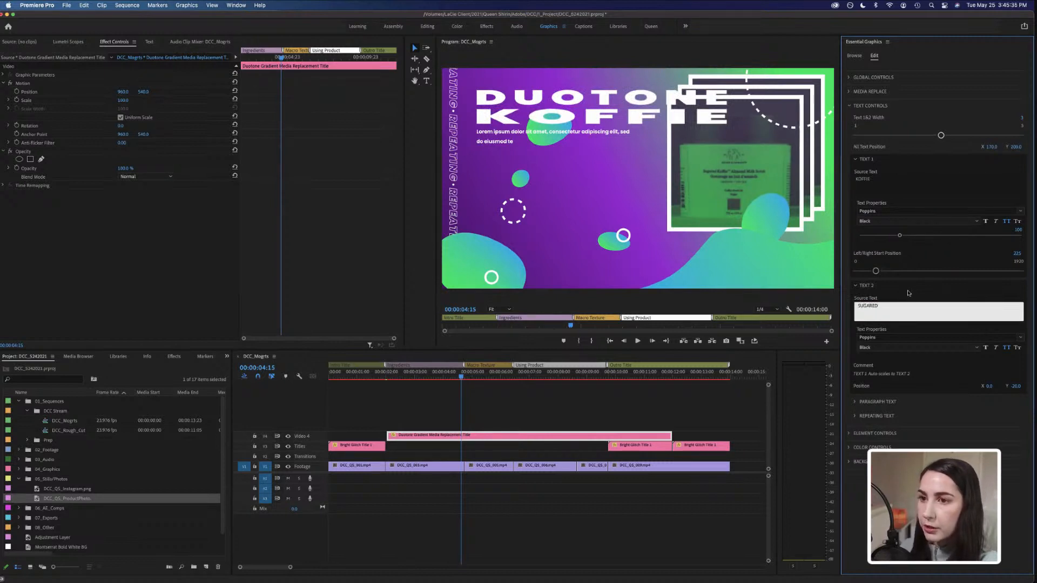
click(909, 293)
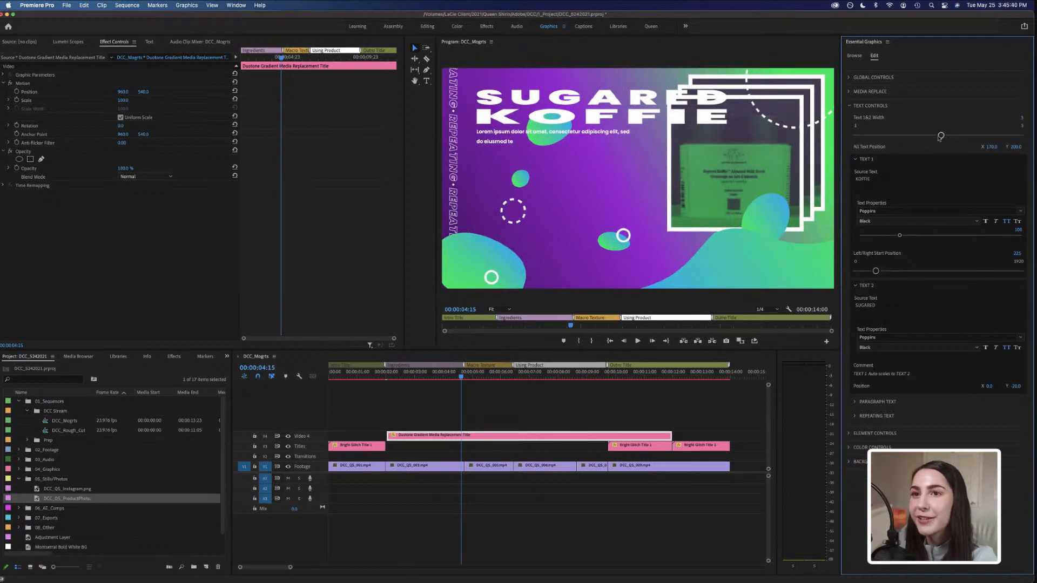
Lower the Text 1&2 Width slider to narrow the two title lines.
drag(940, 136, 915, 137)
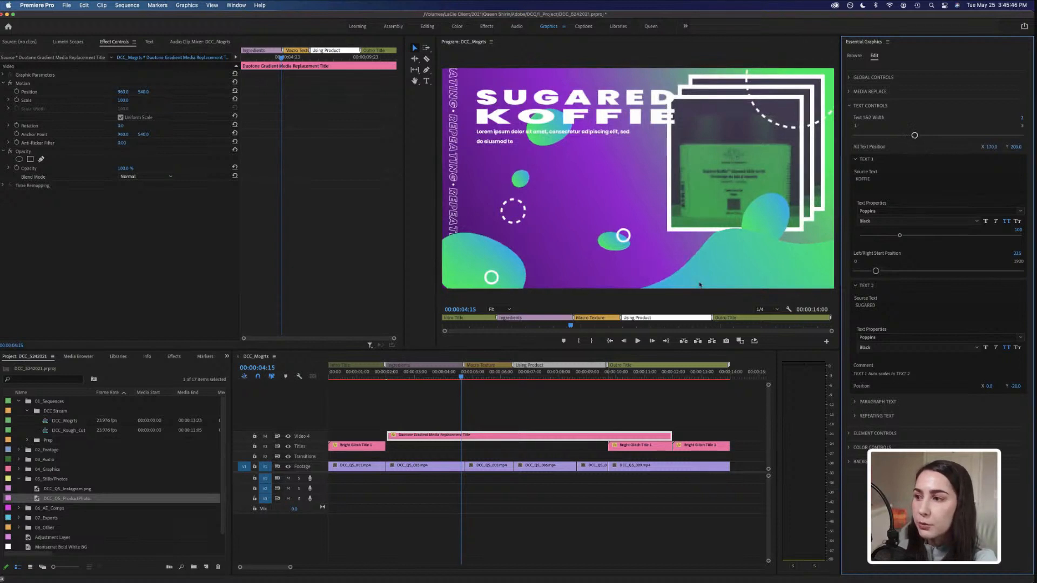
drag(492, 380, 551, 378)
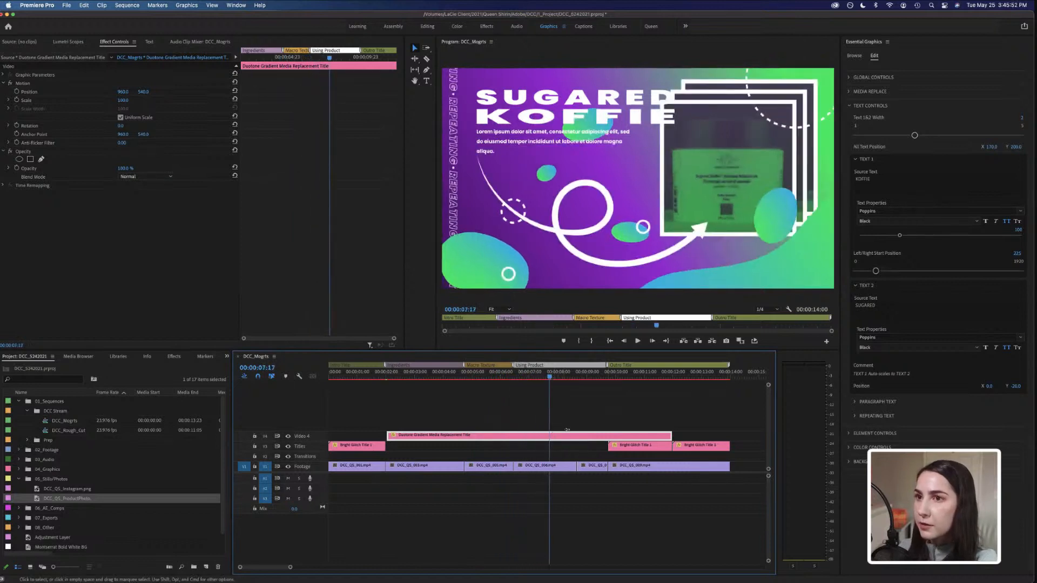
drag(914, 135, 869, 136)
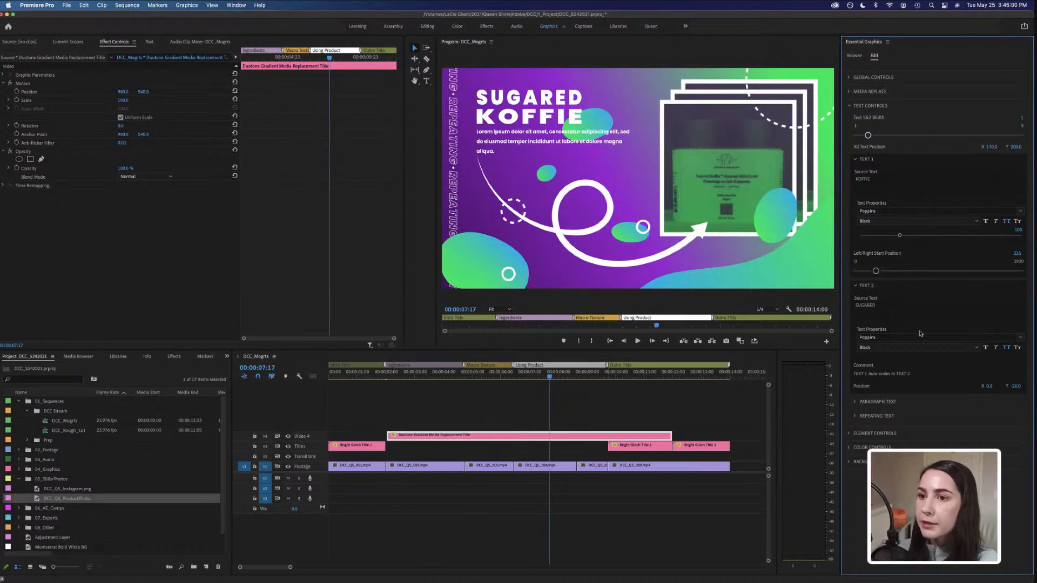
Retype Text 1's source text as koffie in lowercase and turn on All Caps for it.
click(1022, 212)
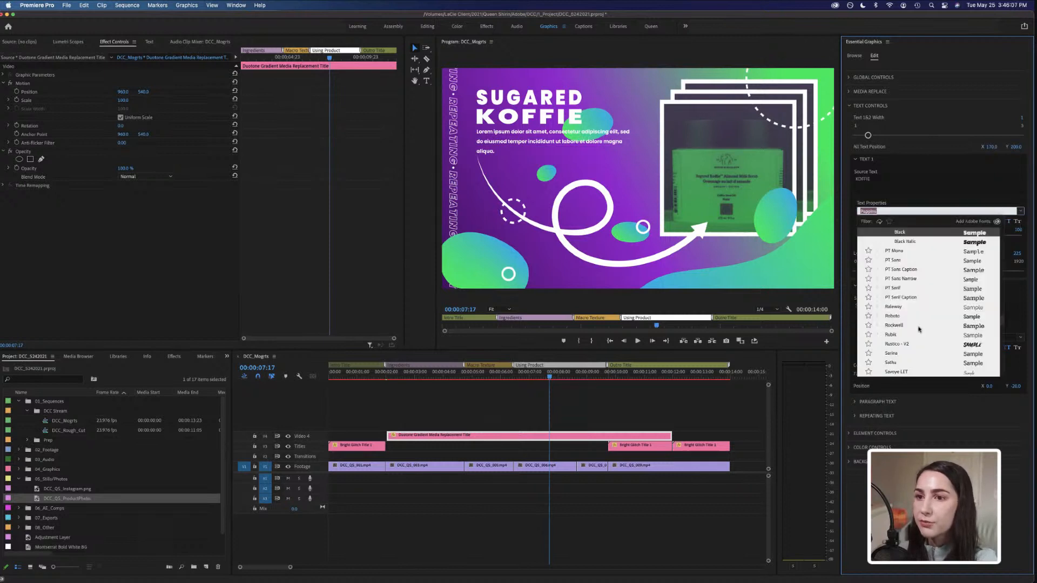
click(919, 187)
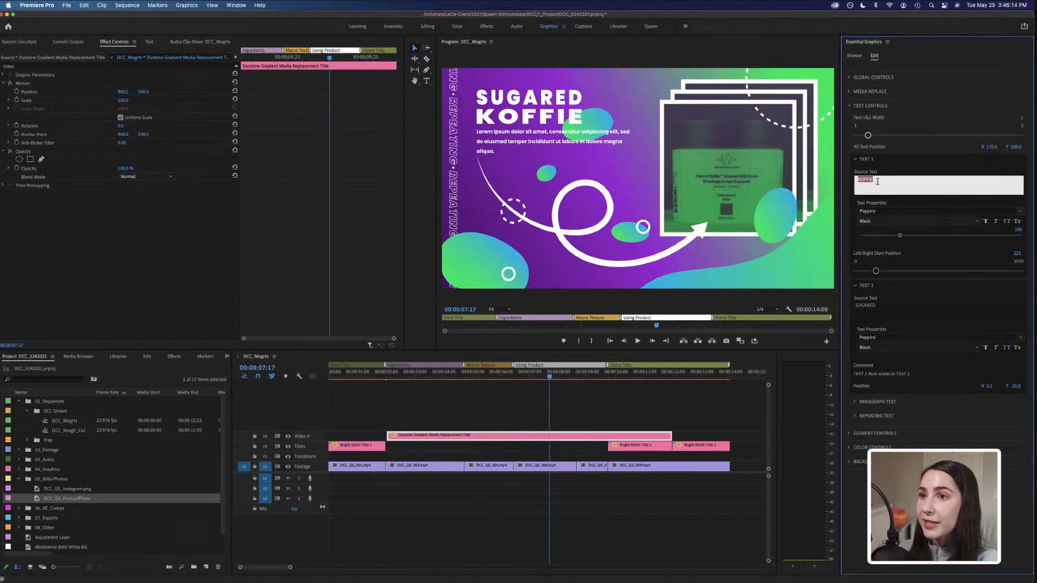
click(879, 182)
drag(881, 181, 857, 181)
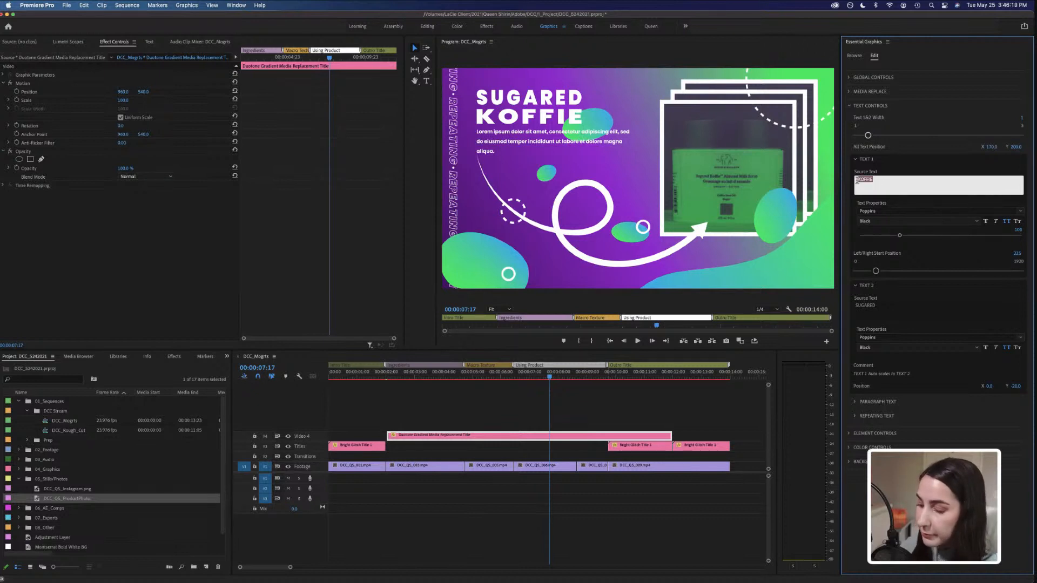
text(koff)
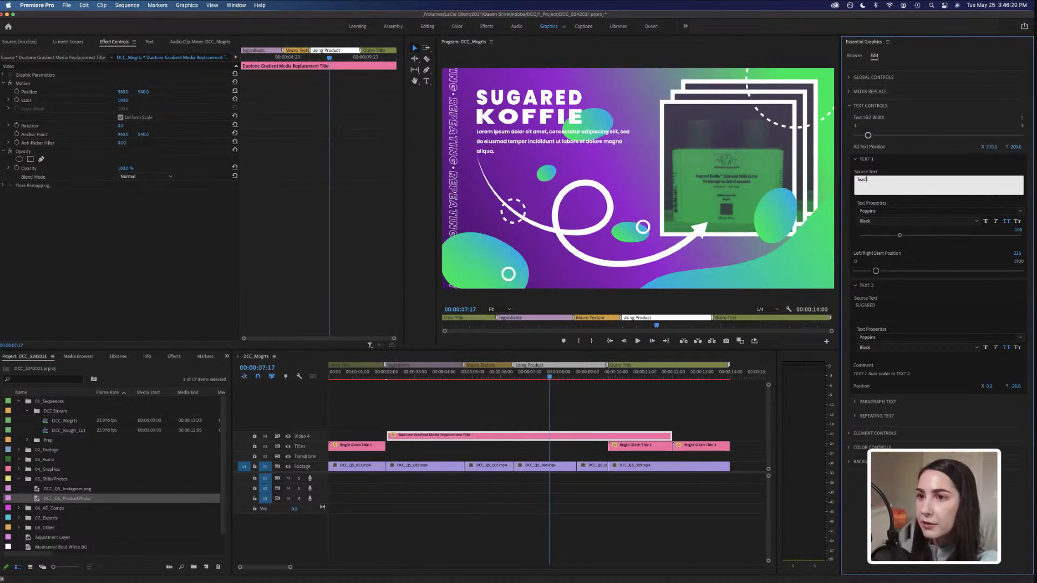
text(iefie)
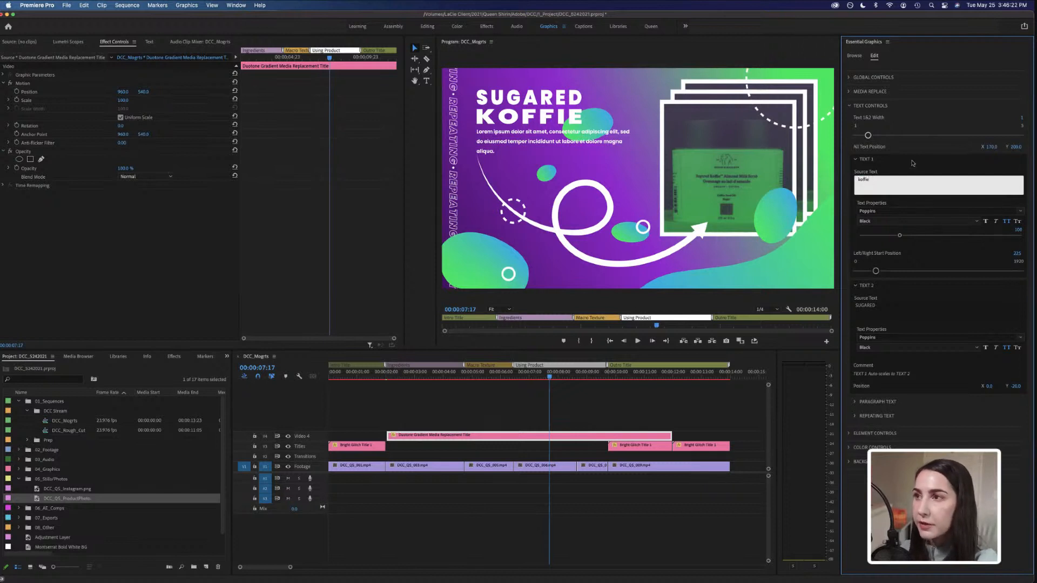
click(912, 163)
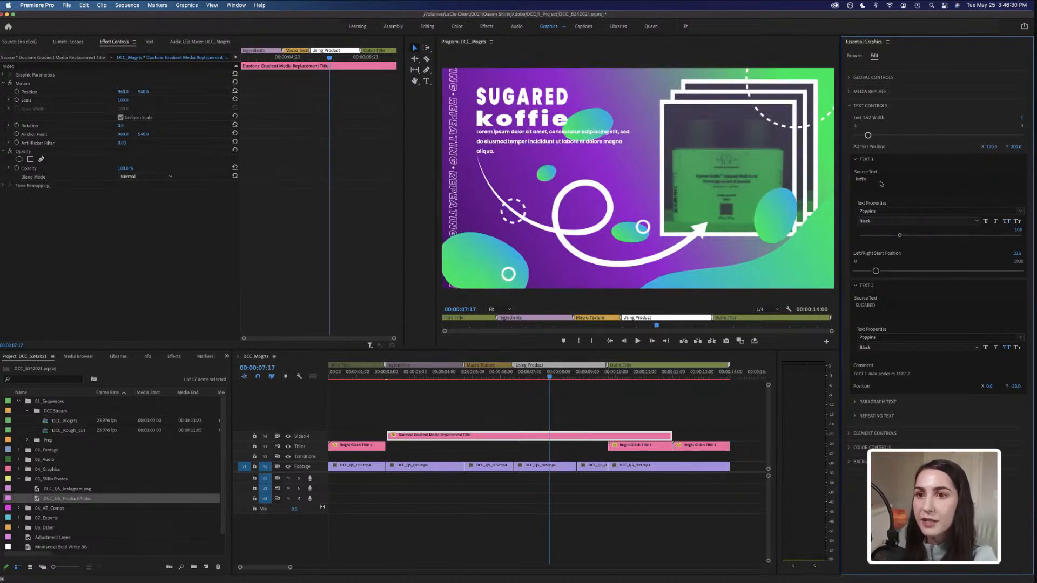
click(1006, 222)
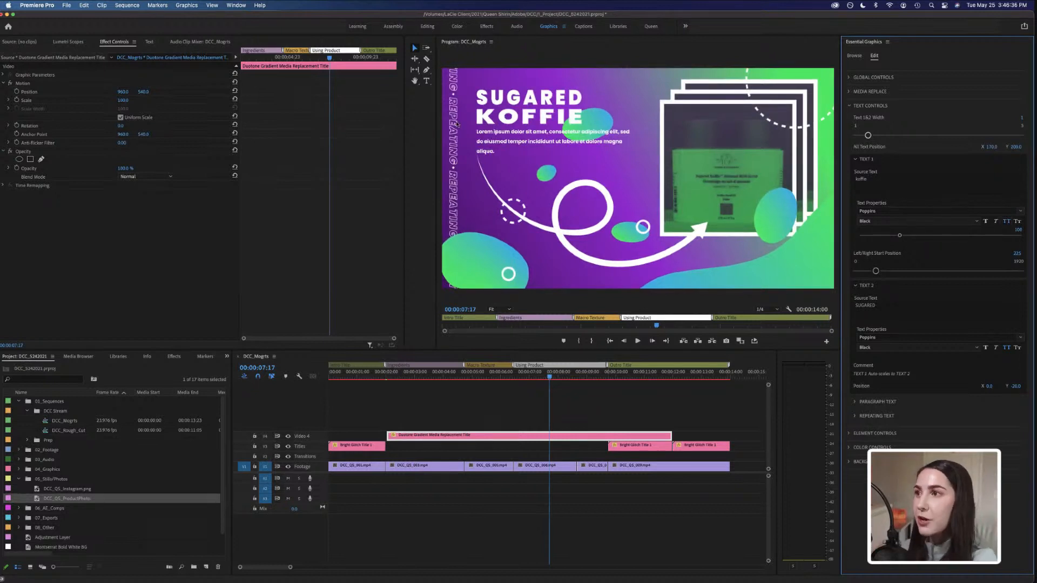
Replace the Paragraph Text source text with 'Try our new sugar scrub!'.
click(856, 159)
click(856, 173)
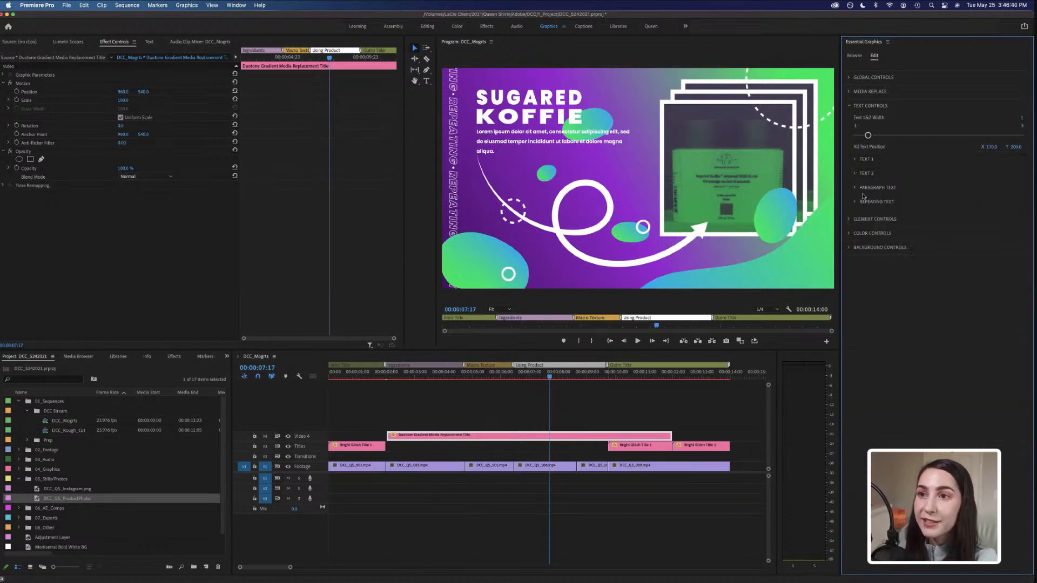
click(856, 187)
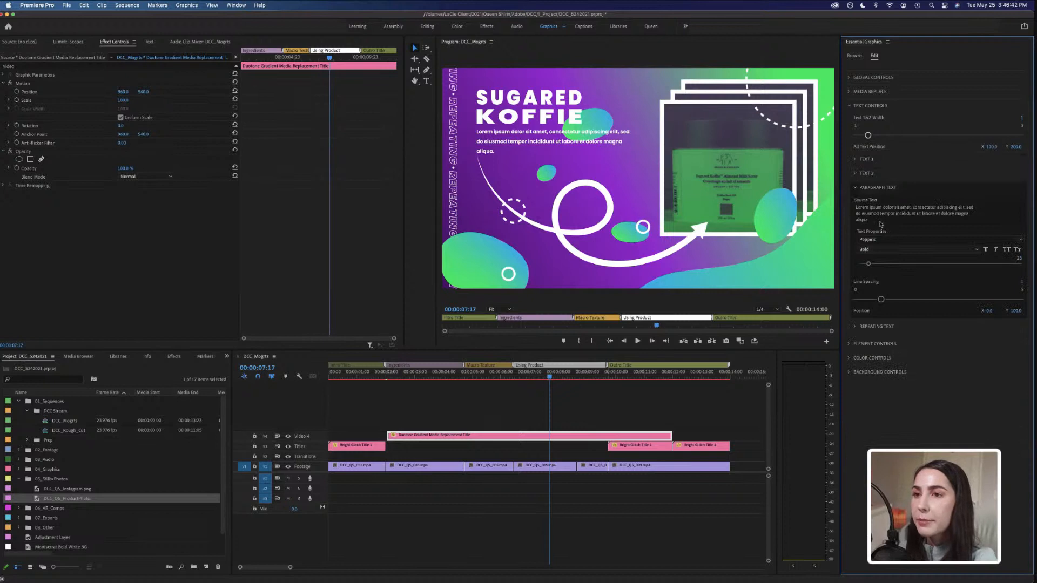
click(879, 220)
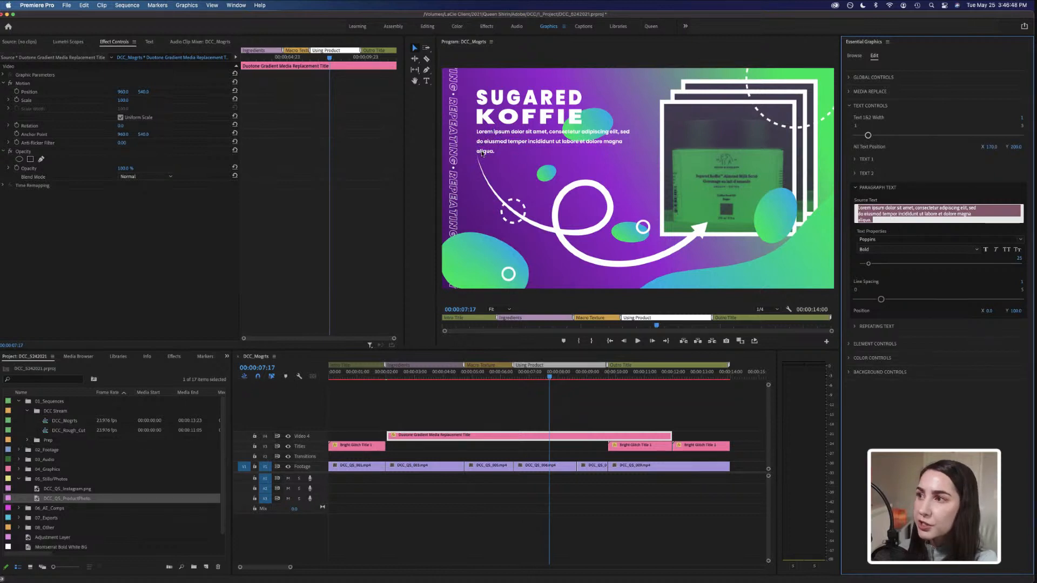
text(T)
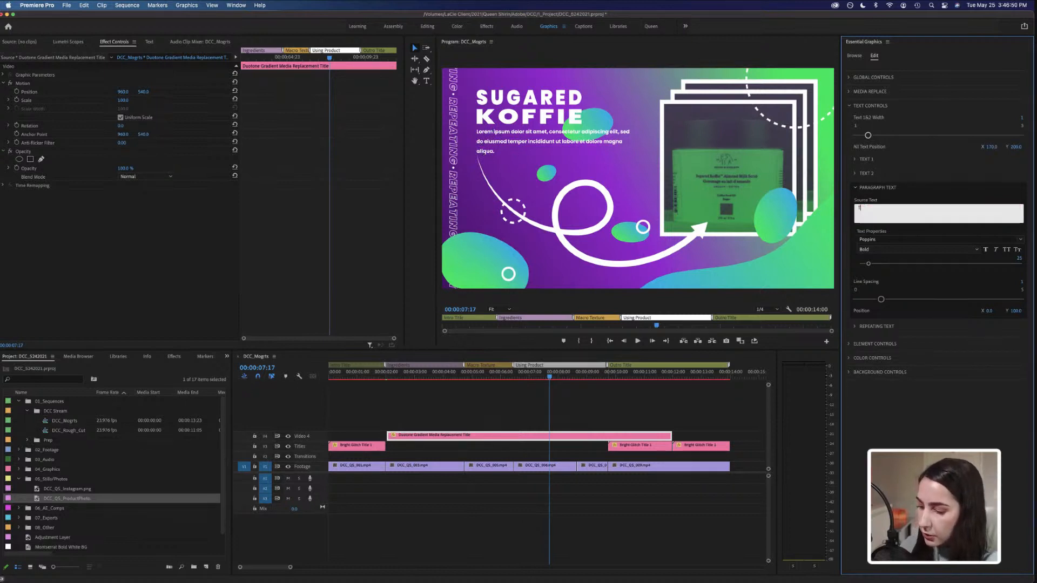
text(ry our new)
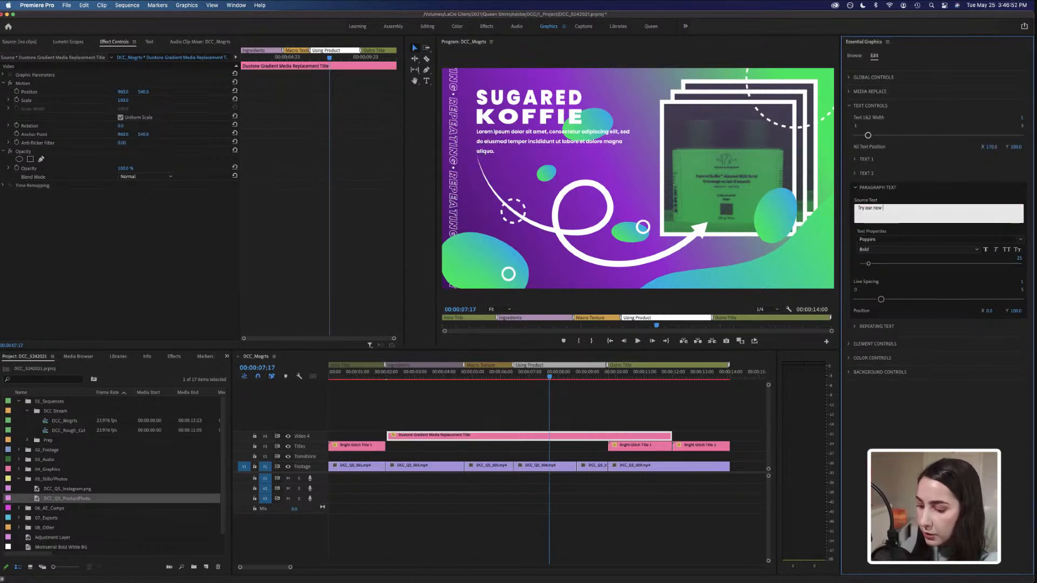
text( sugar scrub!)
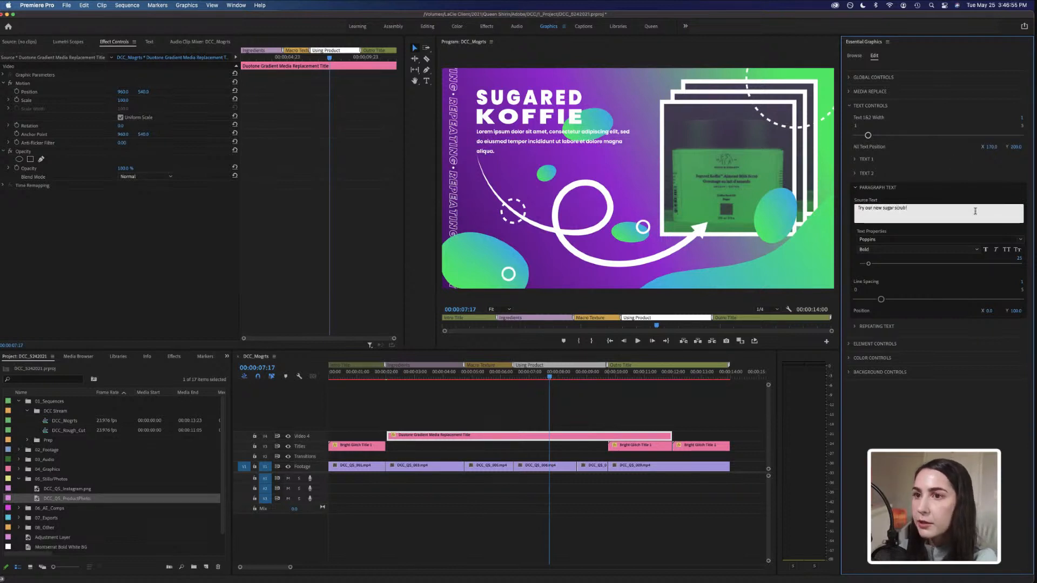
click(966, 176)
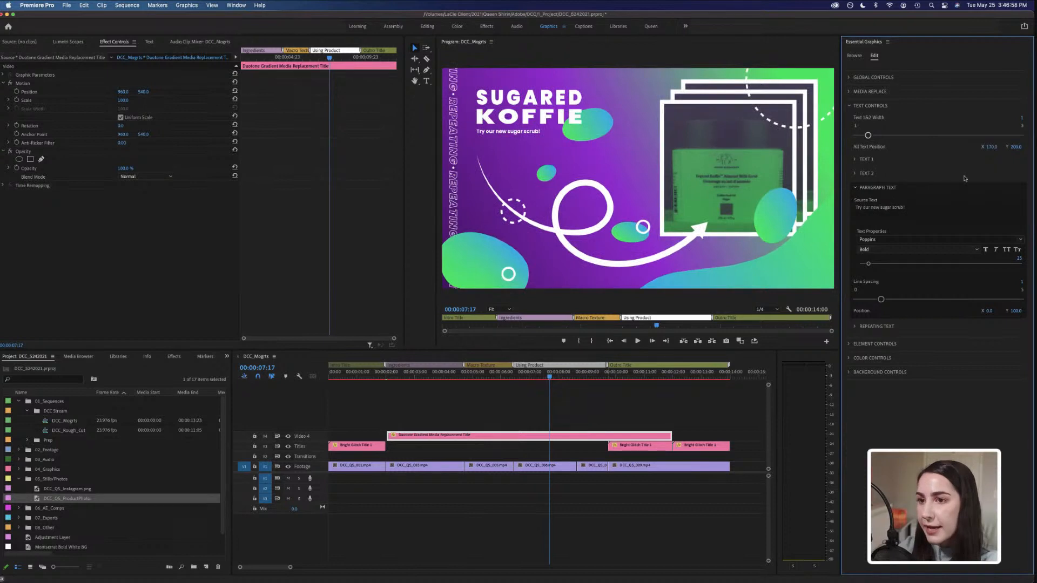
Change the Repeating Text source text to DRUNK ELEPHANT.
click(856, 327)
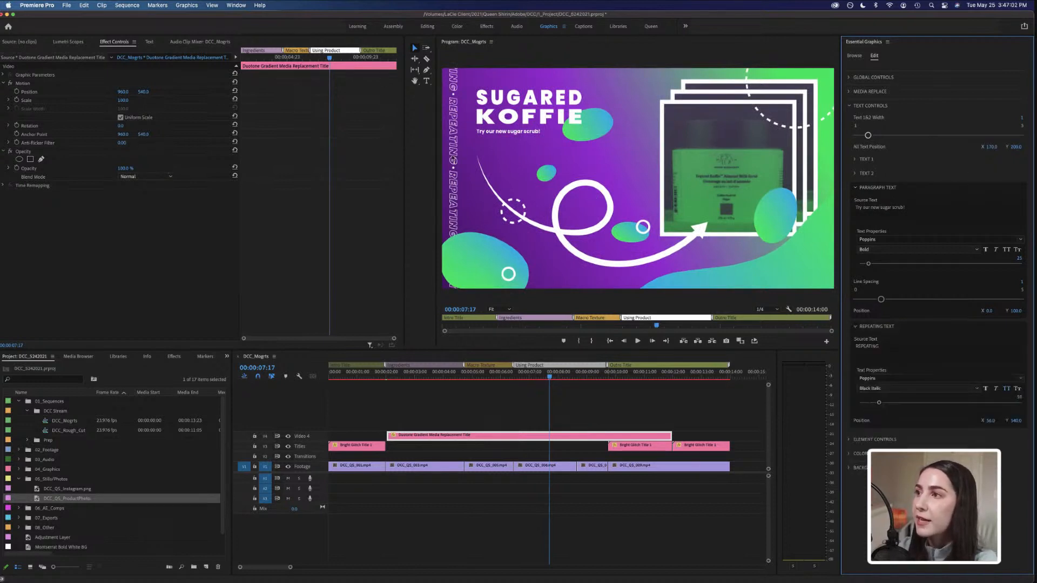
click(881, 347)
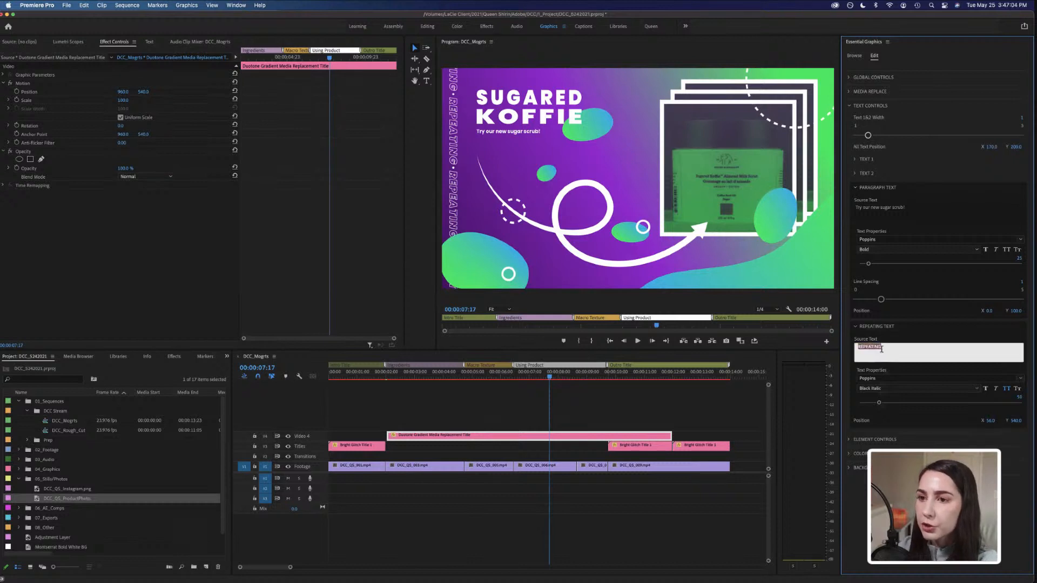
text(D)
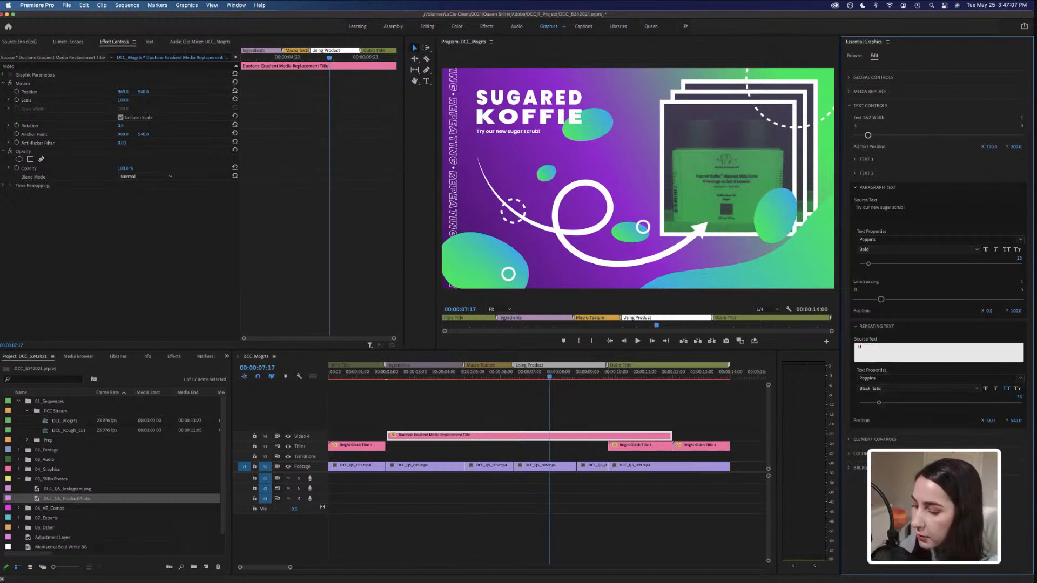
text(RUNK ELEPHANT)
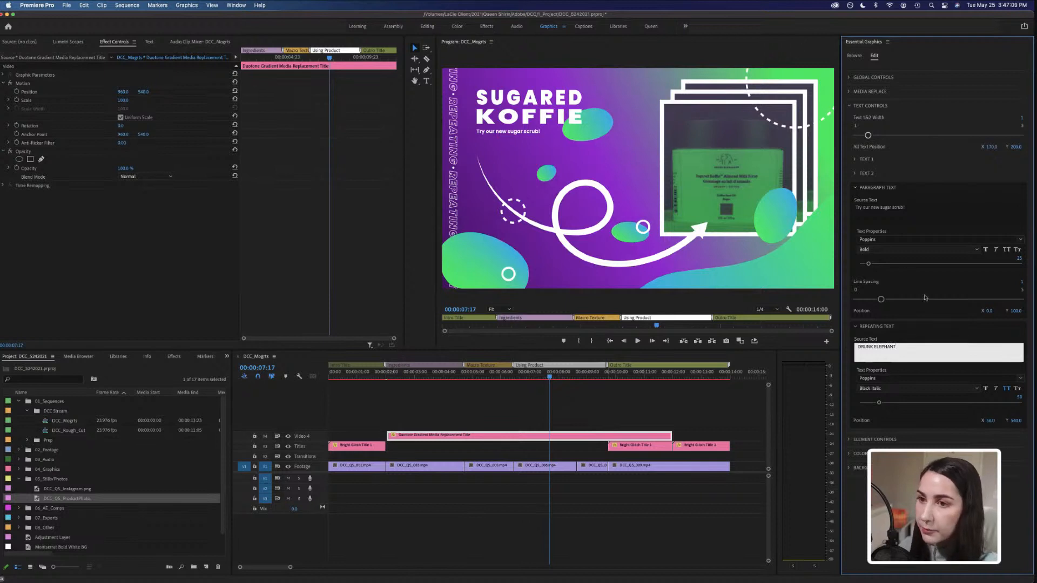
click(917, 334)
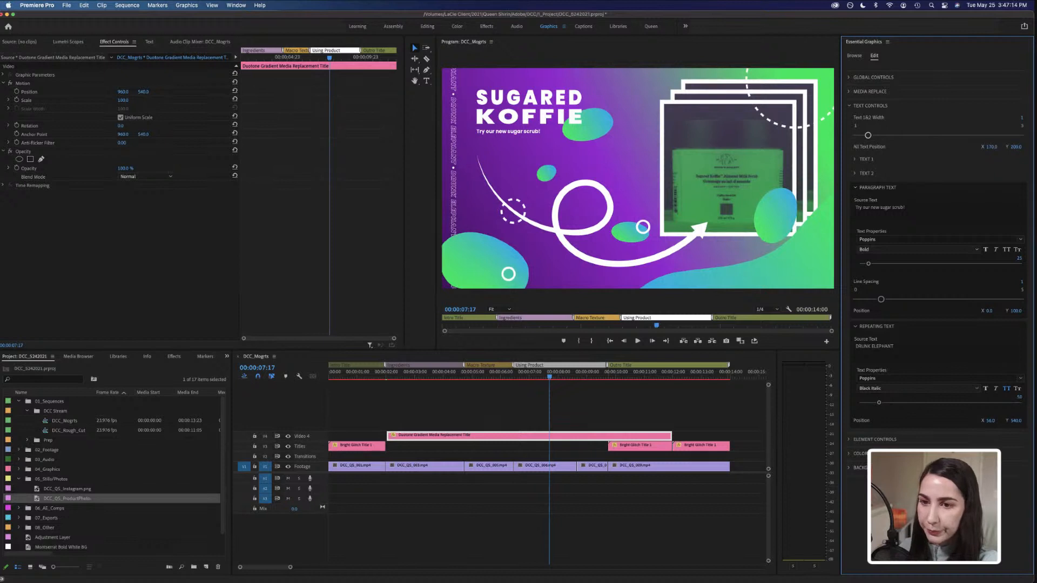
Set the repeating text's font size to 60.
click(1018, 397)
text(60)
key(Return)
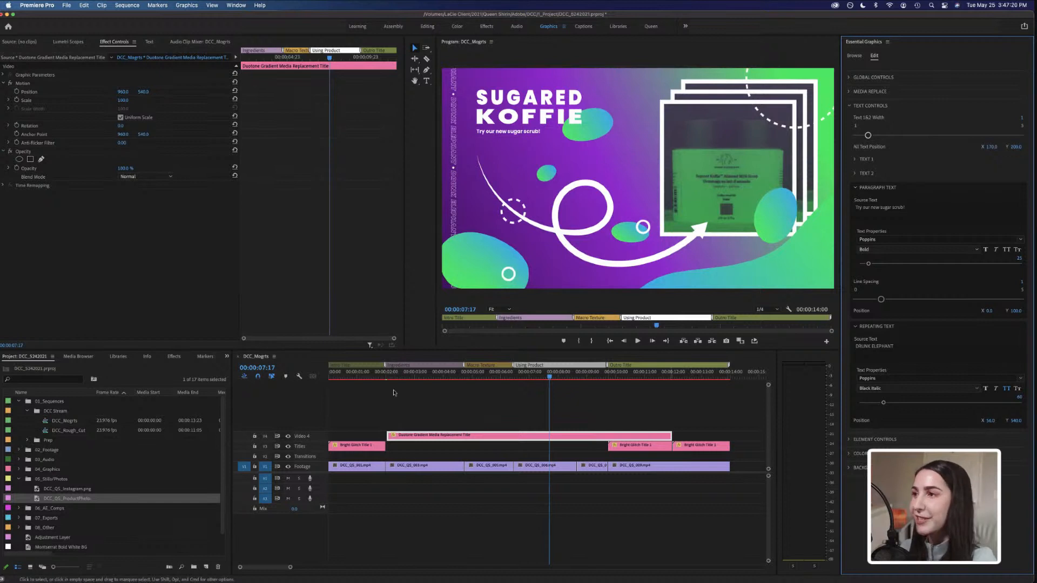
Open Element Controls, raise All Outline Widths to the maximum, and undo that change.
click(856, 188)
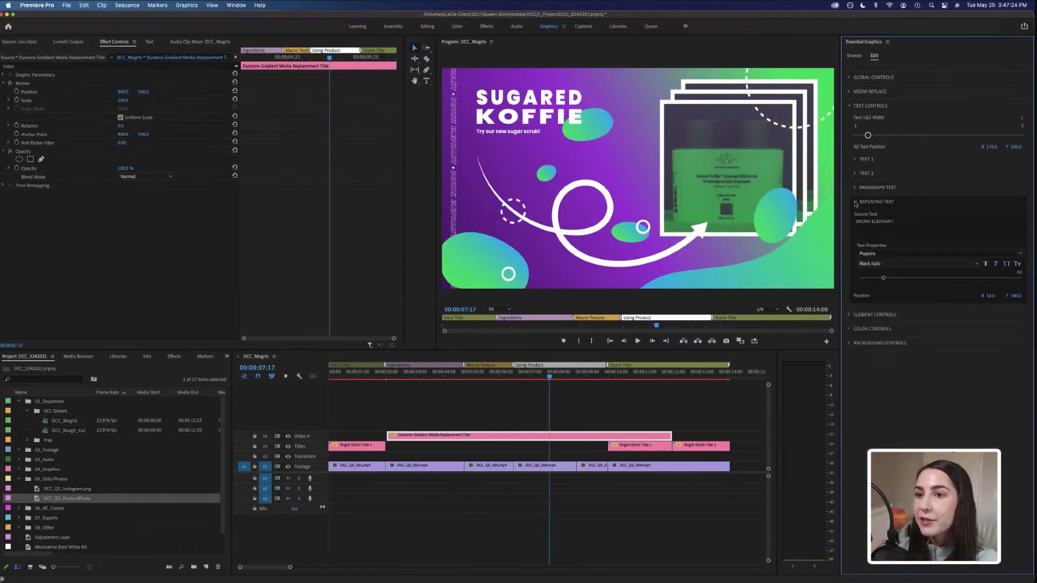
click(855, 202)
click(849, 106)
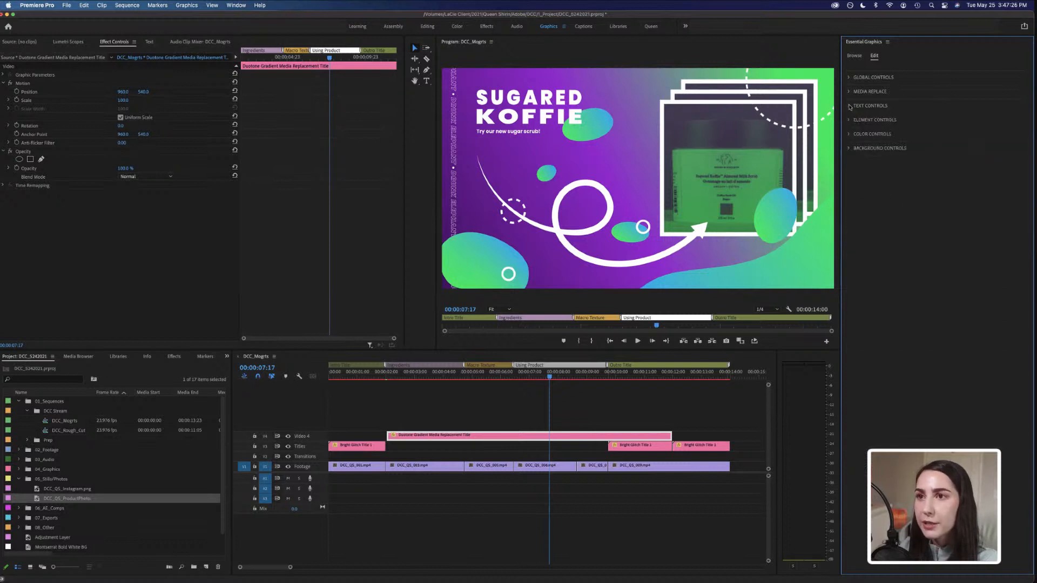
click(848, 121)
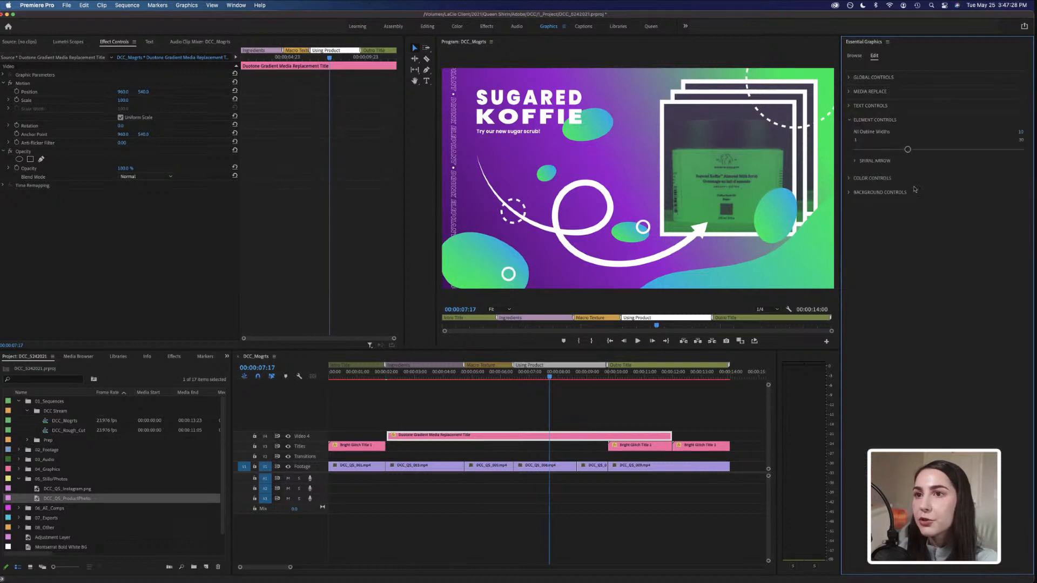
drag(909, 151, 1017, 158)
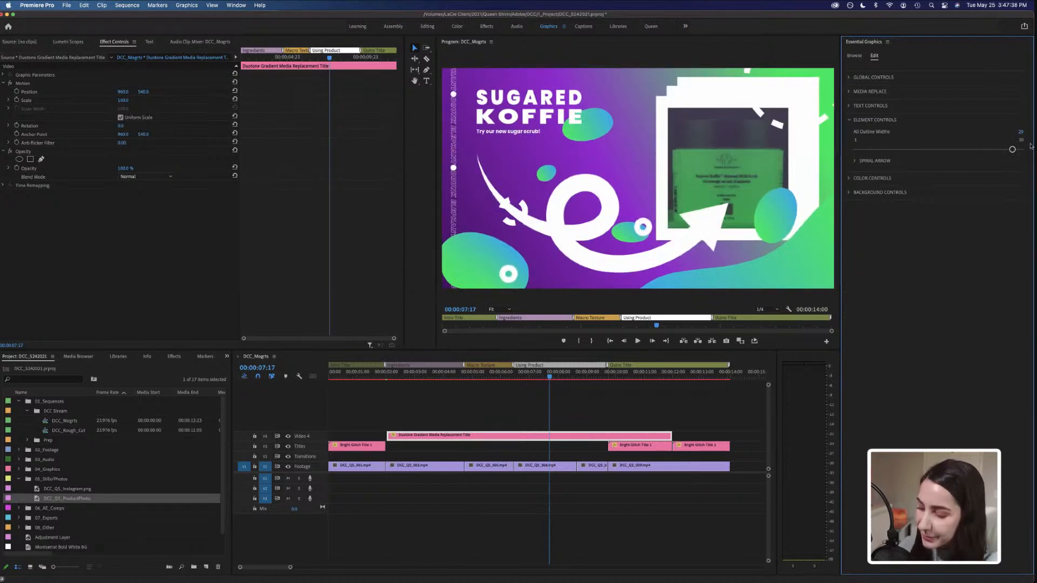
key(super+z)
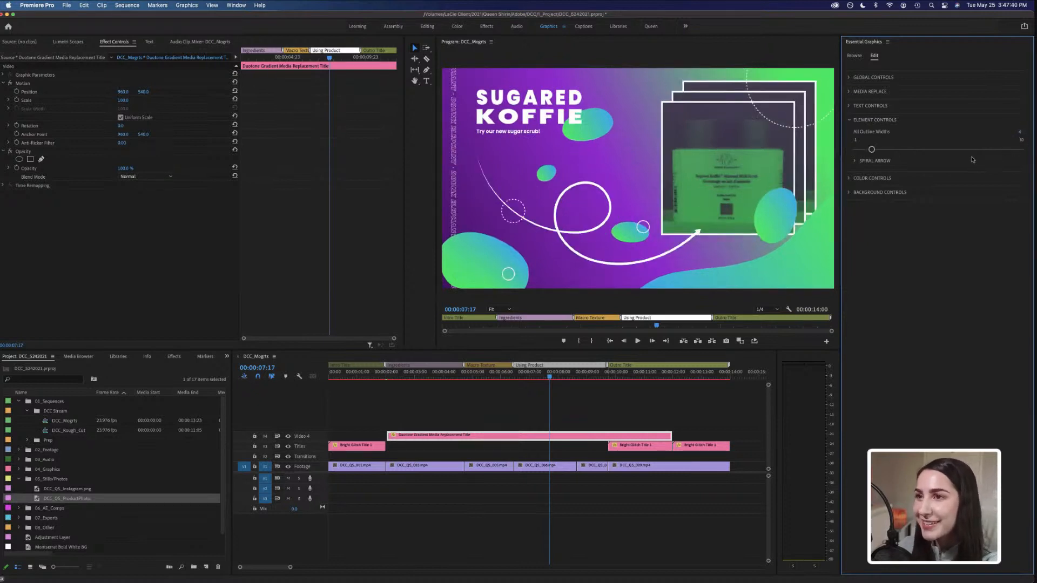
Undo the remaining All Outline Widths change and collapse the Element Controls section.
key(super+z)
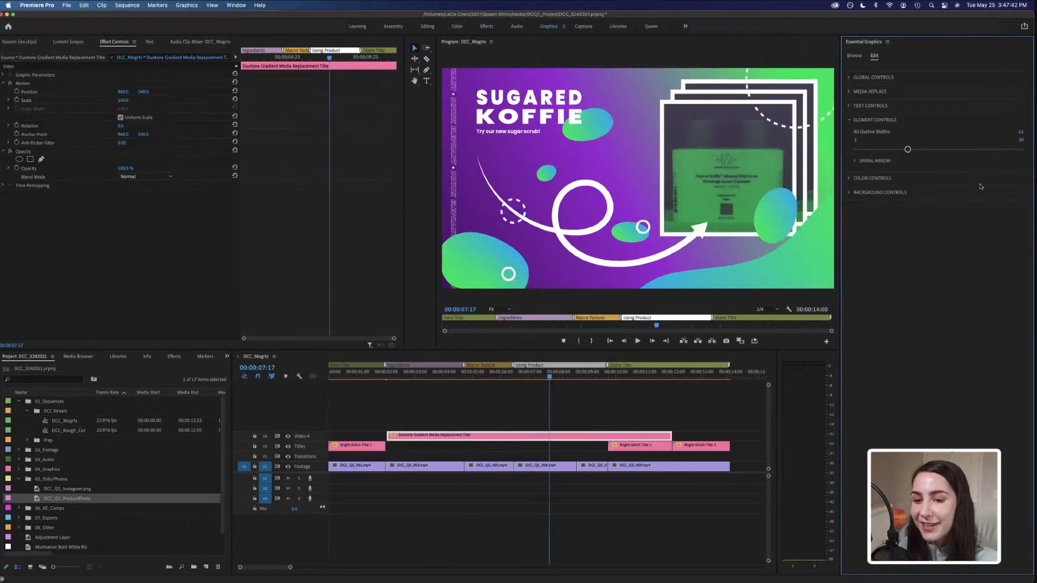
click(849, 120)
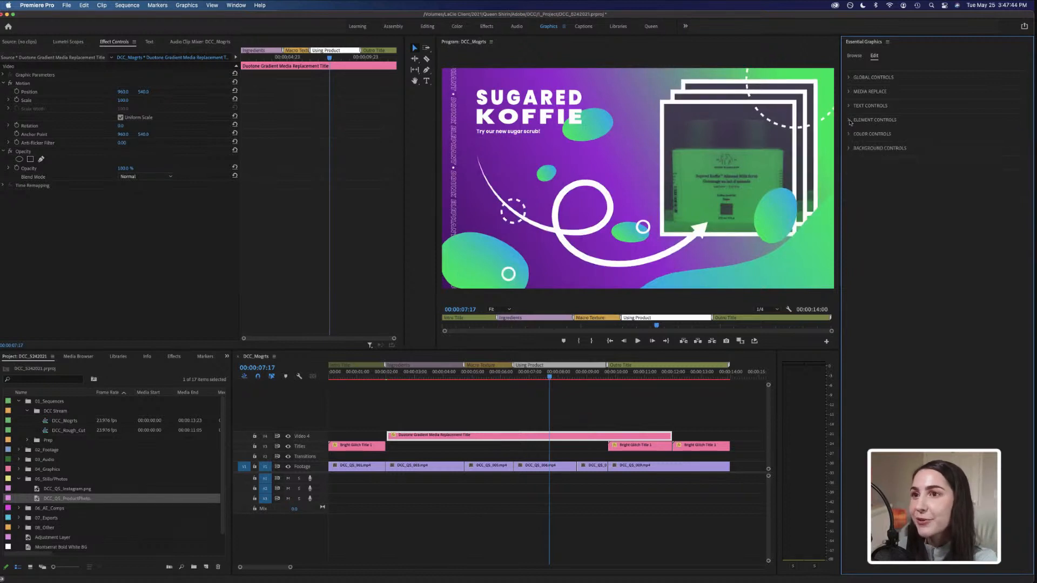
Open Color Controls and change Color 1 to a brown shade in the color picker.
click(848, 134)
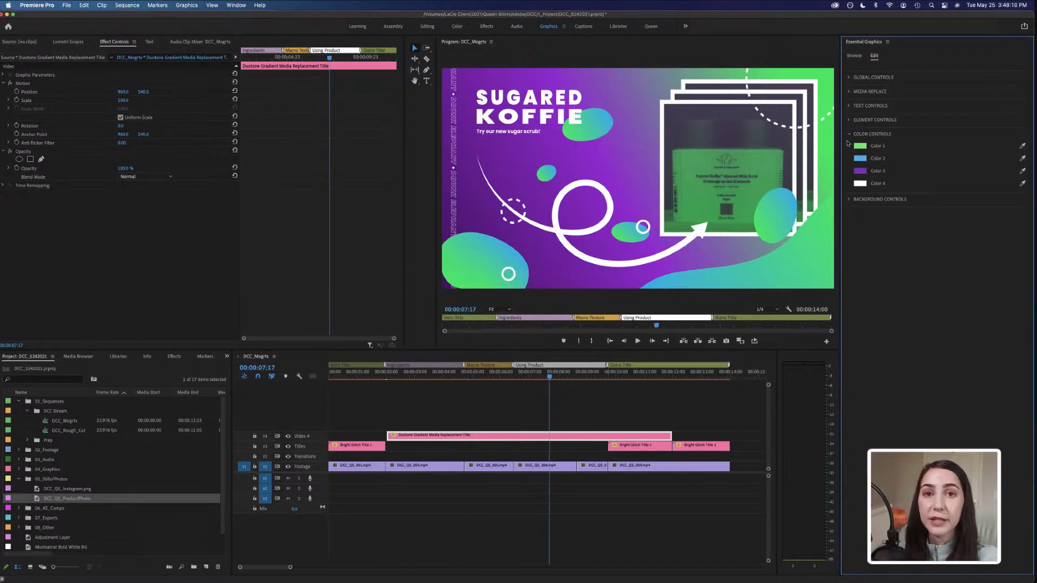
click(861, 145)
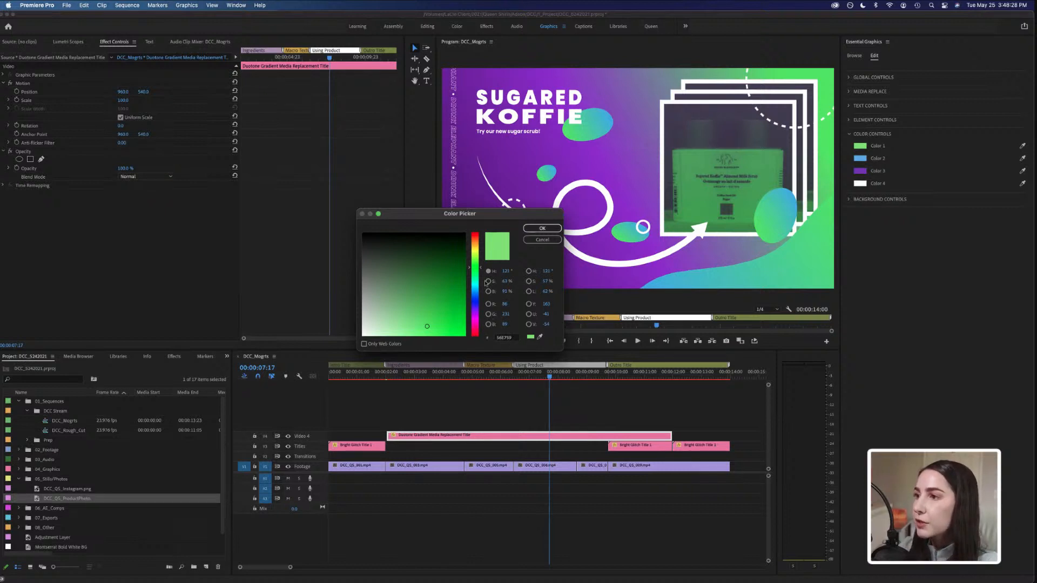
click(477, 242)
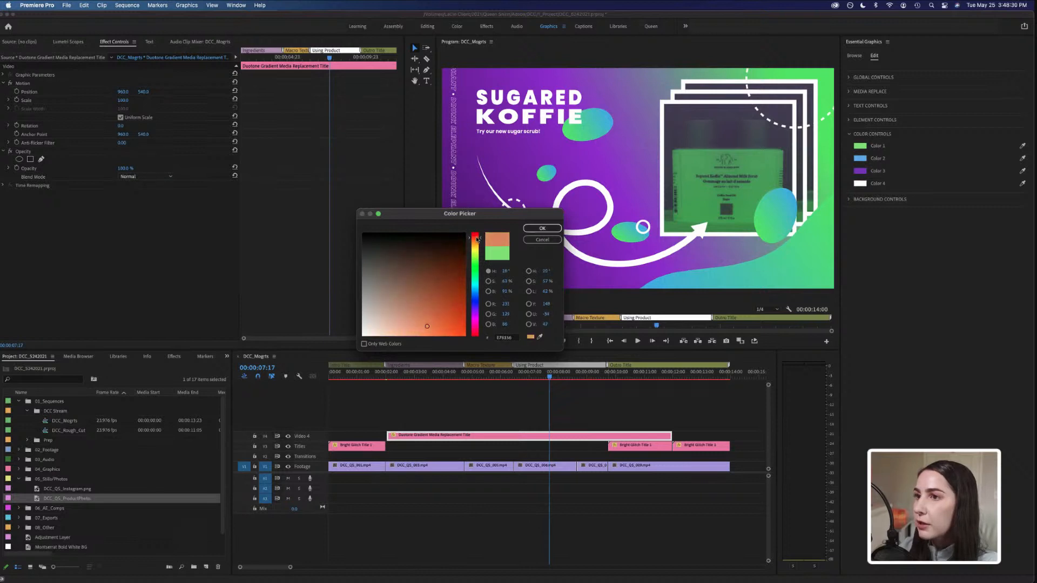
drag(477, 242, 478, 244)
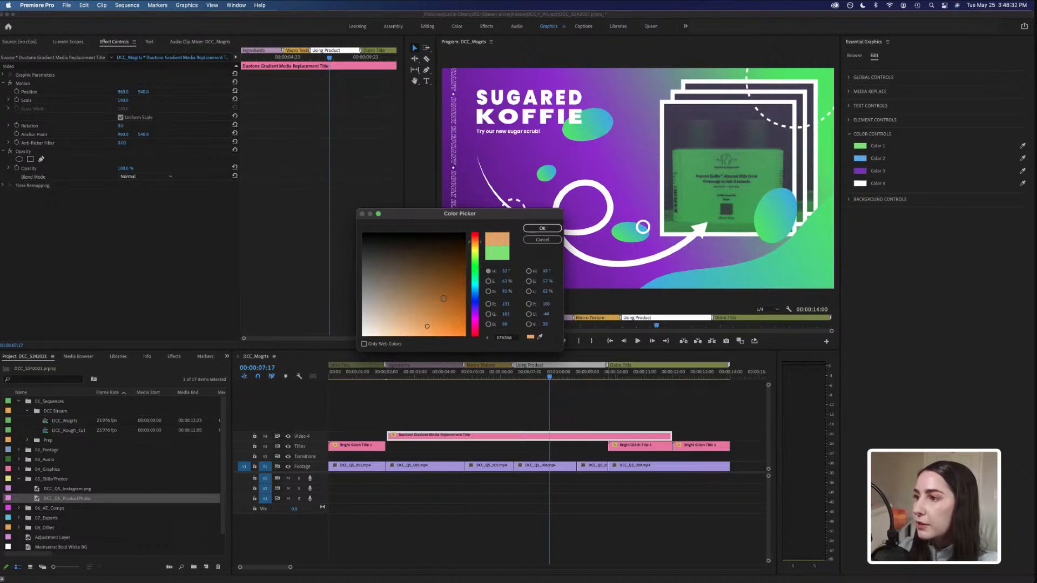
click(447, 276)
click(543, 228)
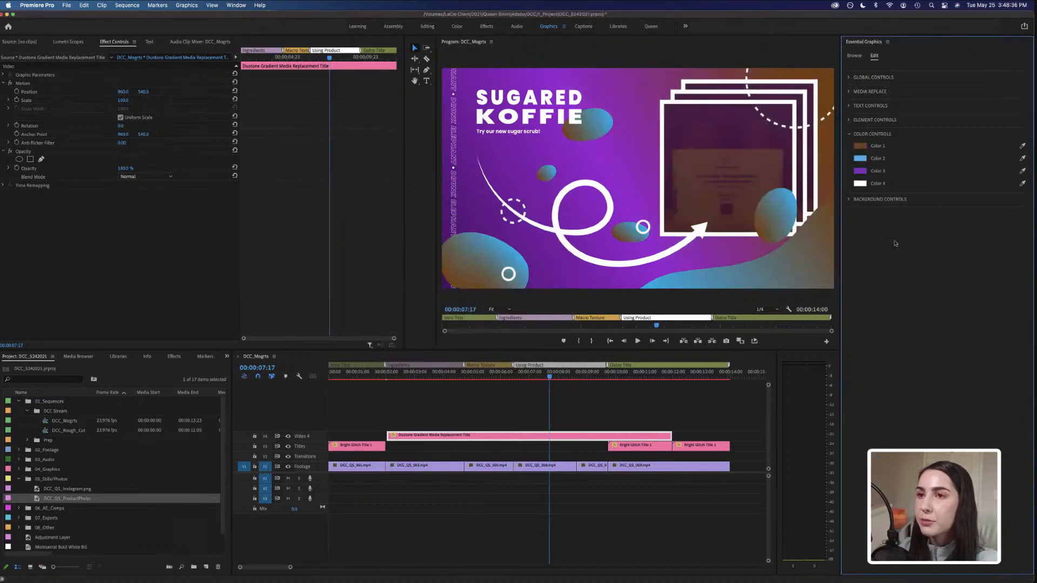
Change Color 2 to a light tan shade.
click(861, 159)
drag(479, 292, 479, 240)
mouse_move(400, 285)
mouse_down()
mouse_move(381, 268)
mouse_move(381, 300)
mouse_move(397, 302)
mouse_up()
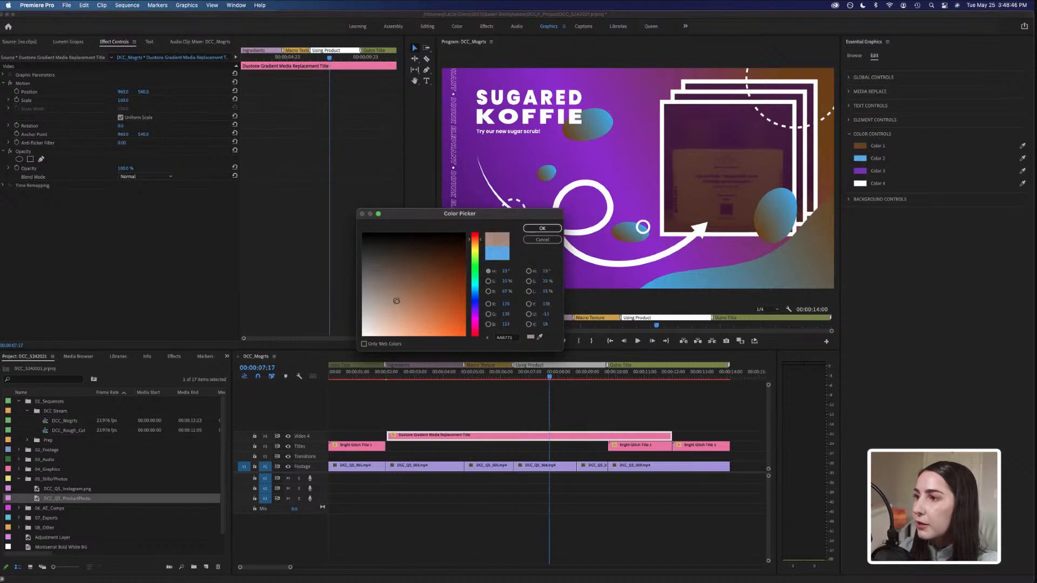
click(551, 229)
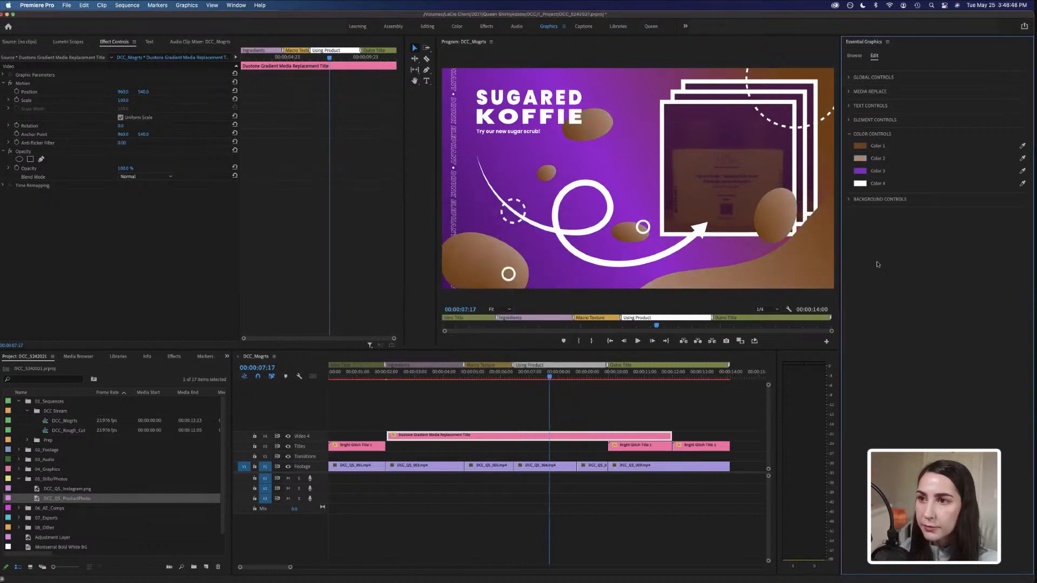
Change Color 3 from purple to a dark brown shade.
click(863, 172)
click(476, 242)
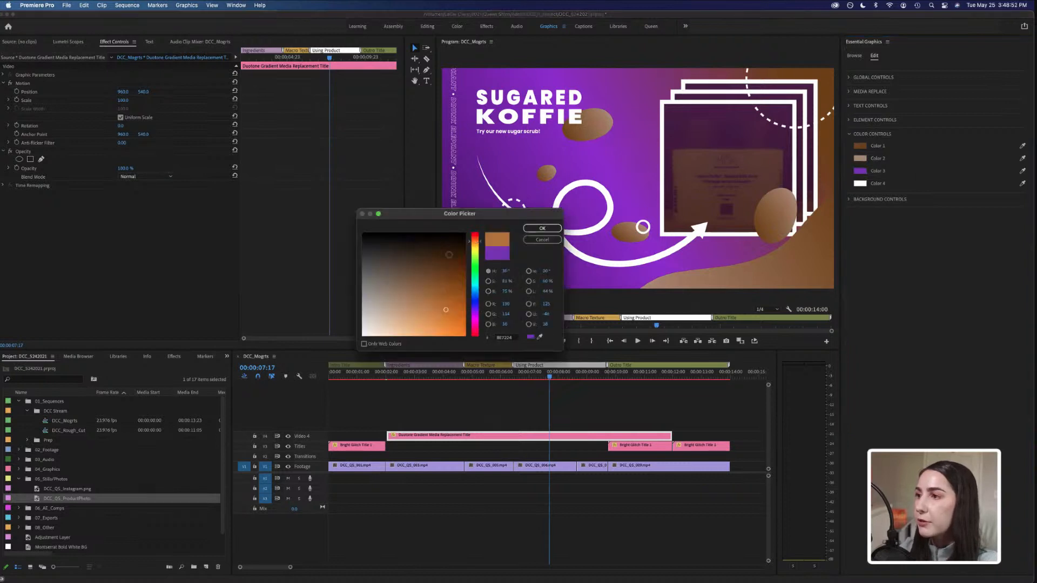
drag(453, 253, 458, 262)
click(541, 229)
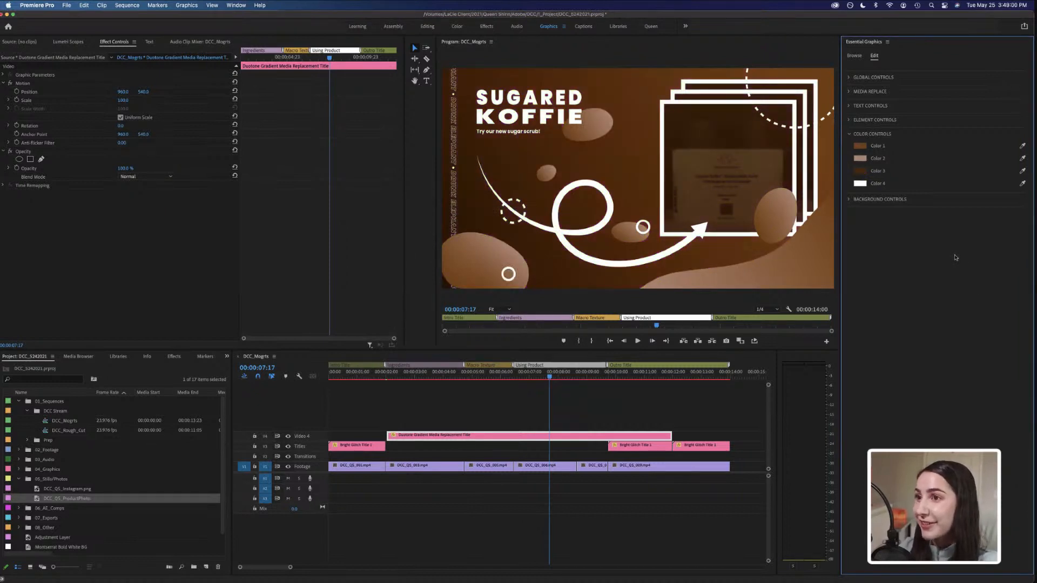
Play the sequence from about 2 seconds to preview the recoloured template.
click(386, 378)
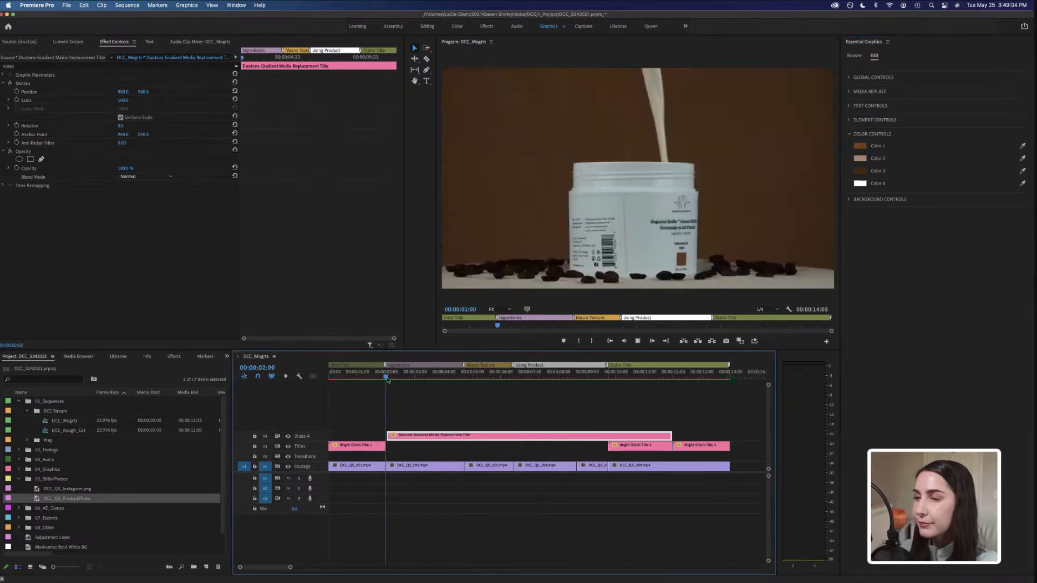
key(space)
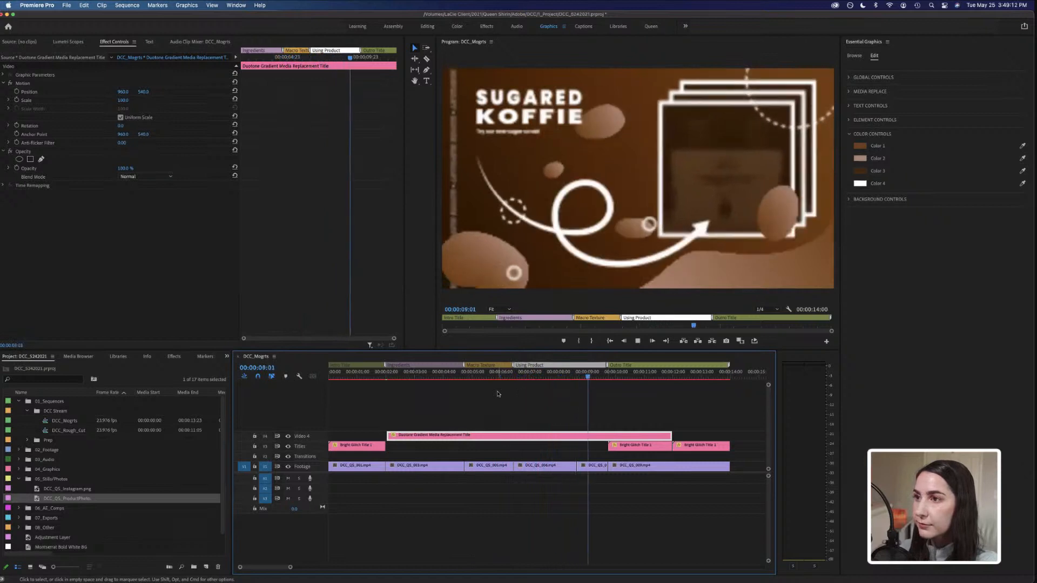
key(space)
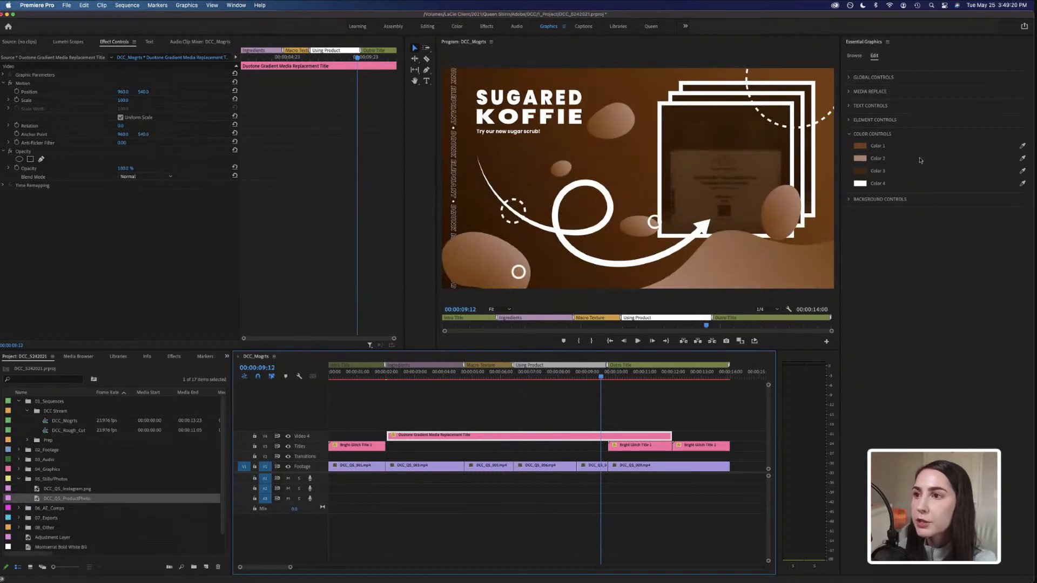
Change Color 3 to a light beige shade.
click(860, 170)
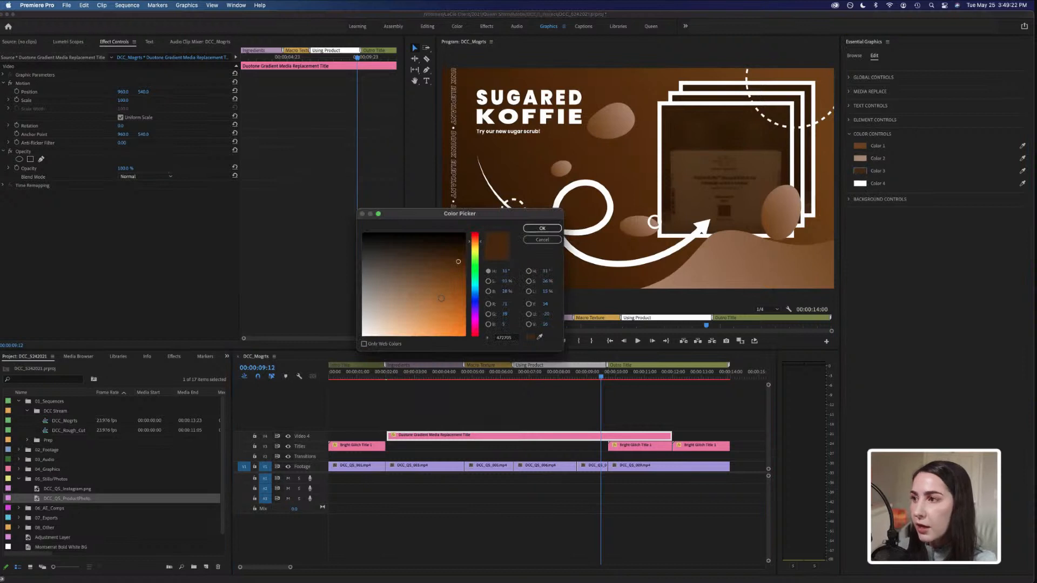
click(388, 294)
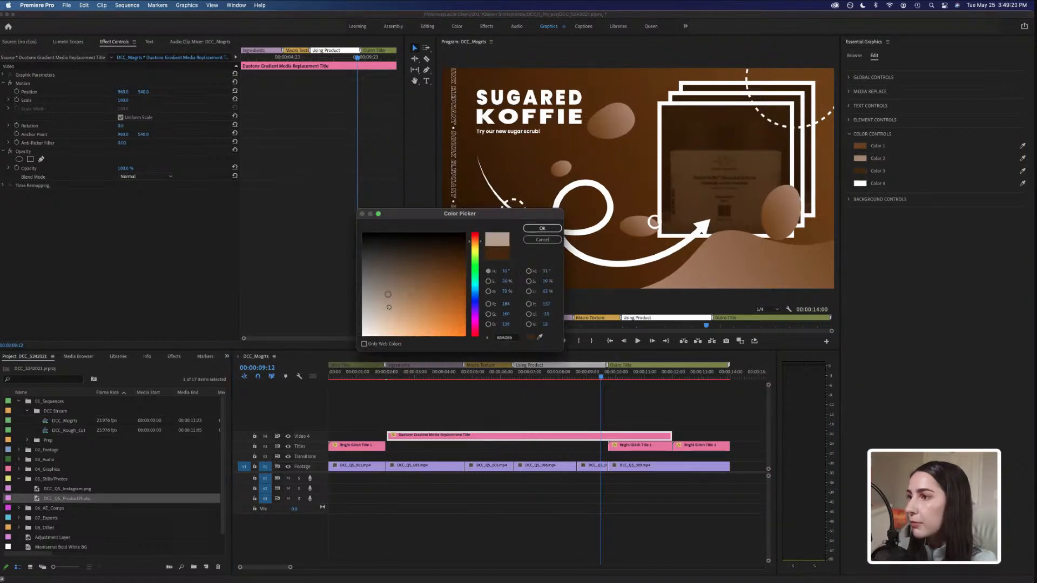
click(532, 229)
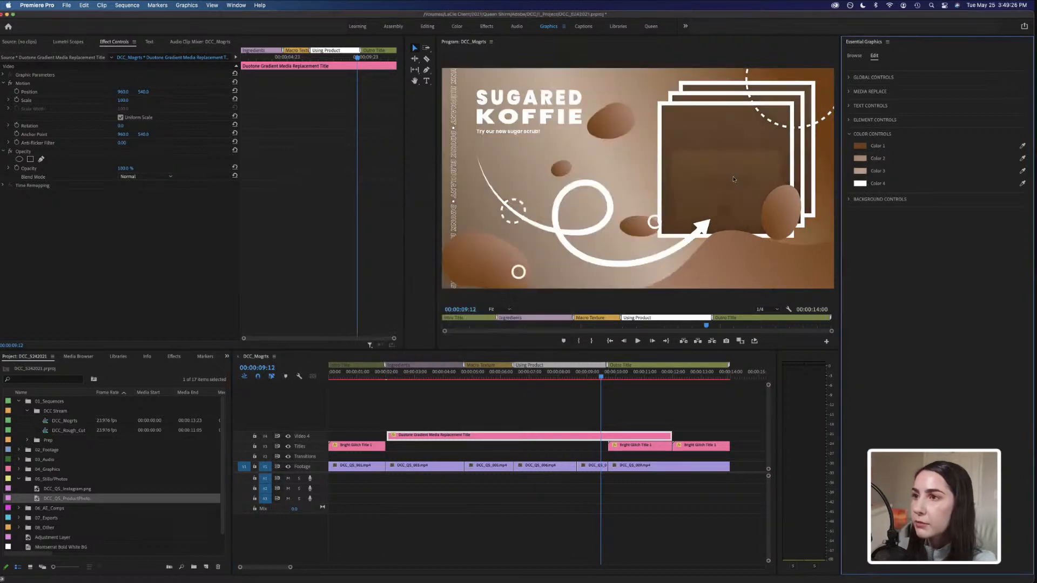
Change Color 1 to a light beige shade.
click(863, 148)
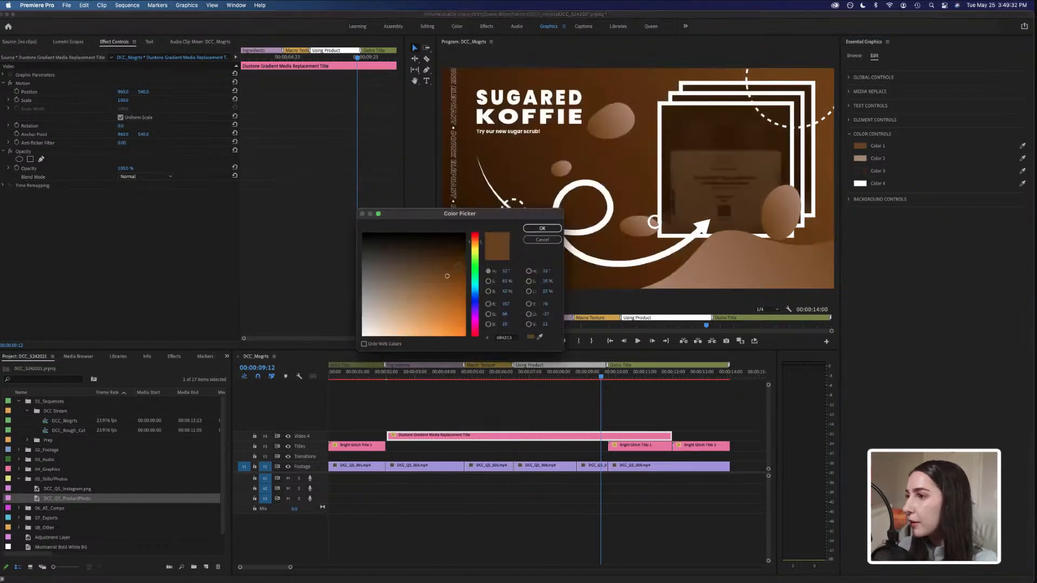
click(386, 311)
click(543, 228)
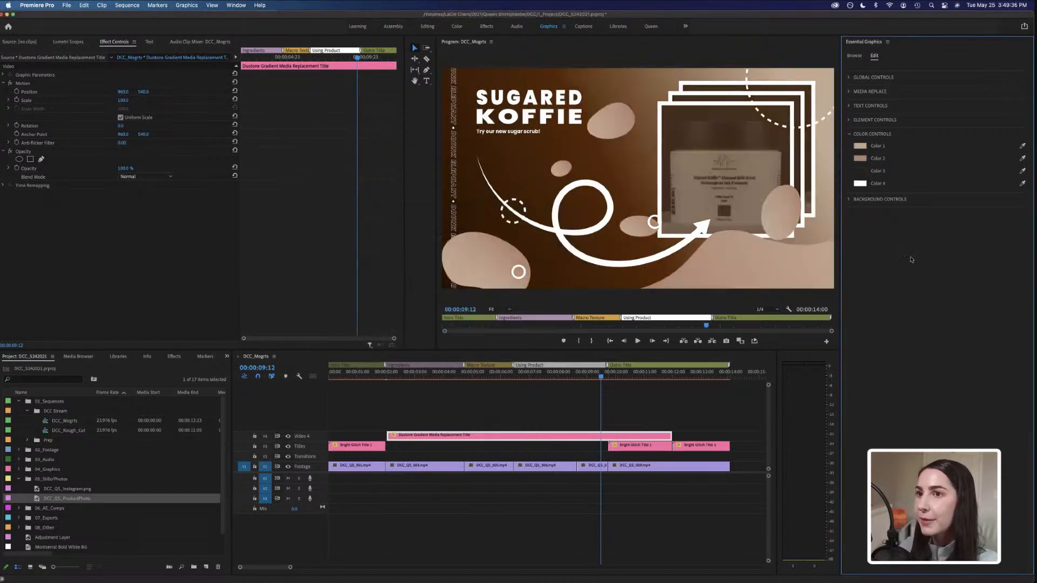
click(860, 146)
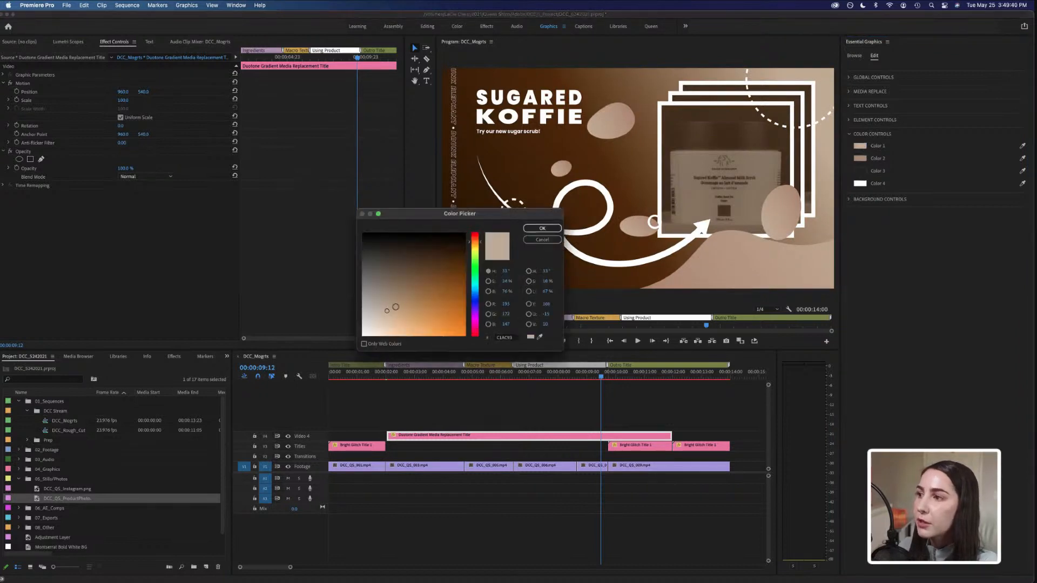
drag(394, 306, 399, 301)
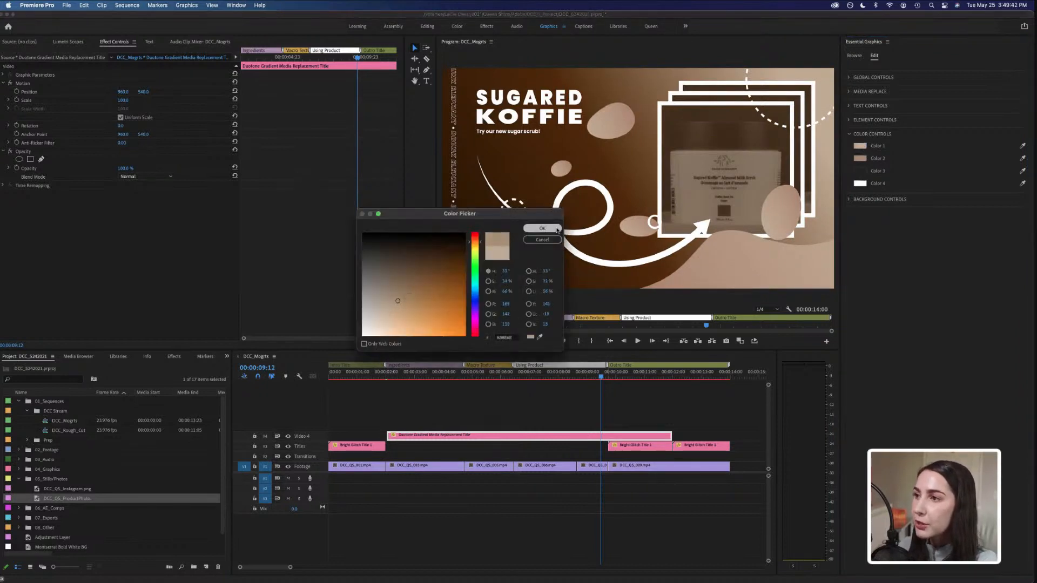
click(545, 240)
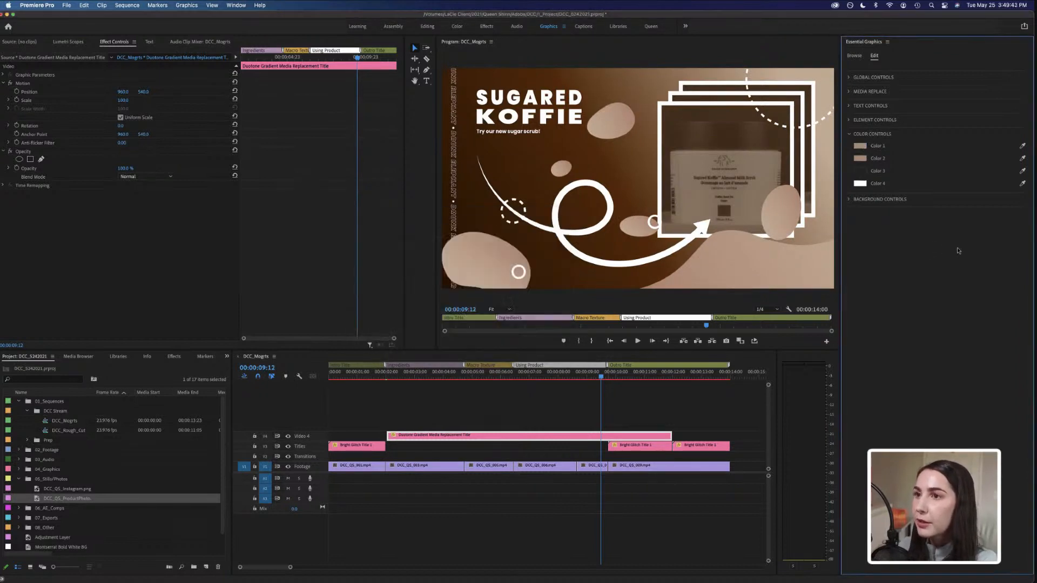
Change Color 2 to a medium brown shade.
click(861, 158)
mouse_move(433, 268)
mouse_down()
mouse_move(410, 275)
mouse_move(425, 280)
mouse_up()
key(Return)
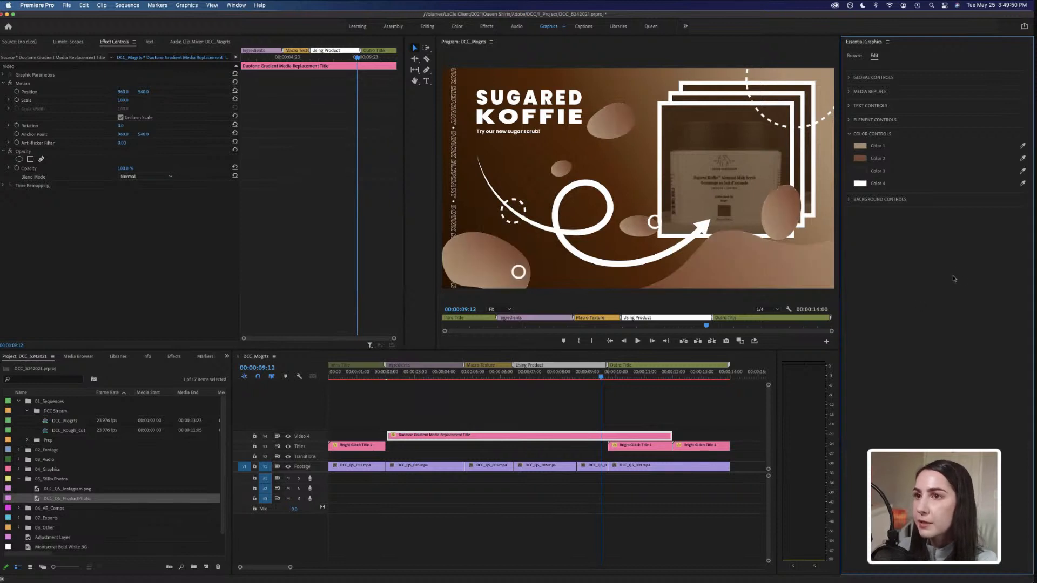
Change Color 3 to a dark brown shade.
click(860, 171)
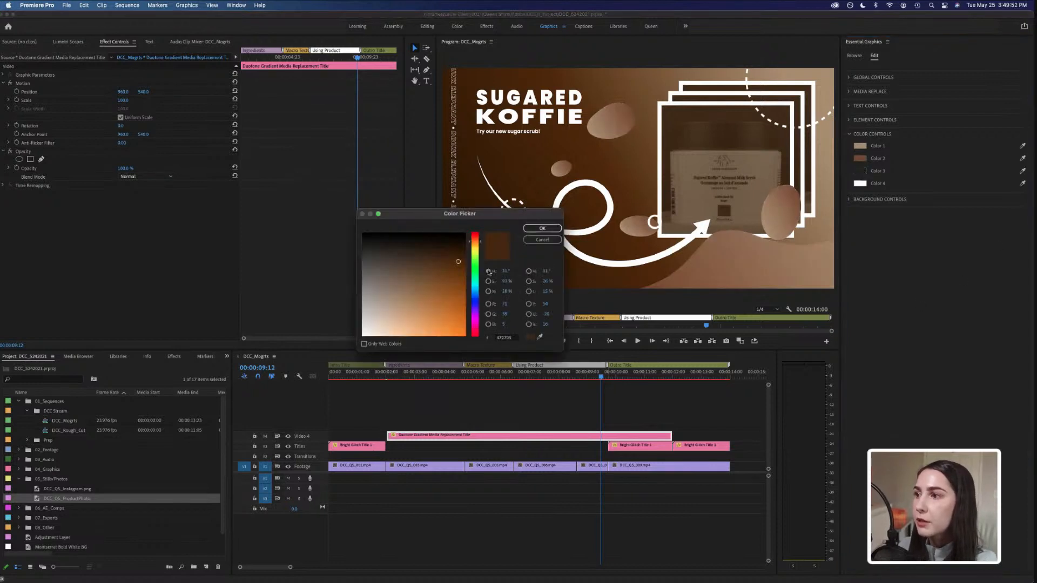
drag(449, 265, 430, 265)
click(543, 228)
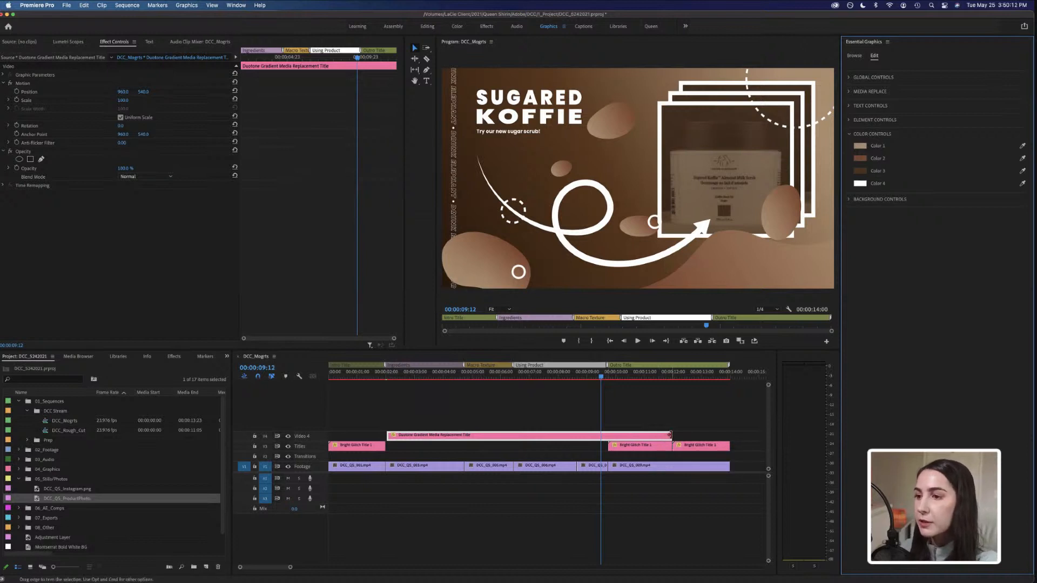
Shorten the Duotone Gradient Media Replacement Title clip by trimming its end to about 4 seconds.
drag(670, 436, 464, 436)
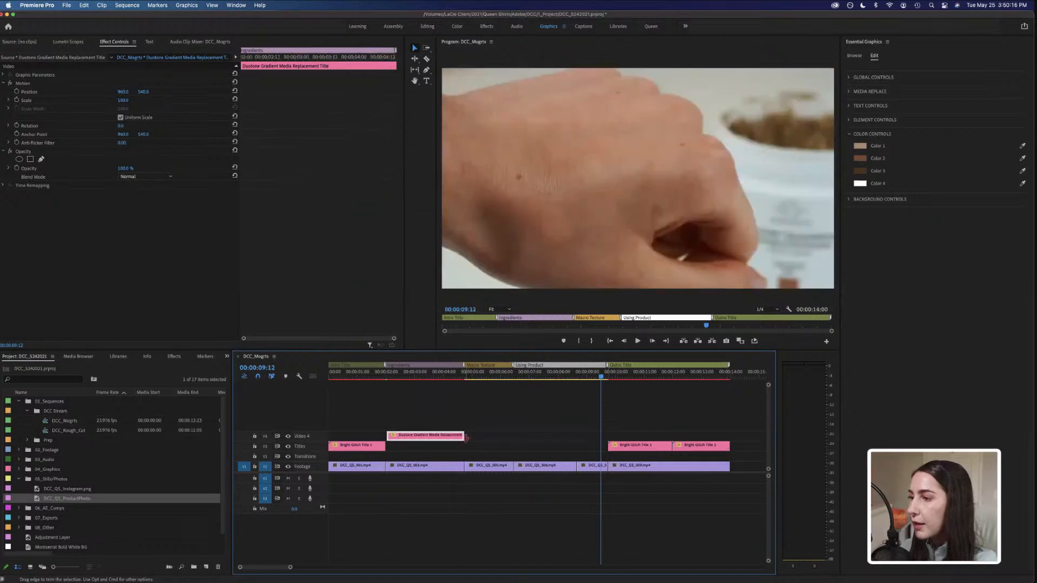
drag(387, 435, 386, 436)
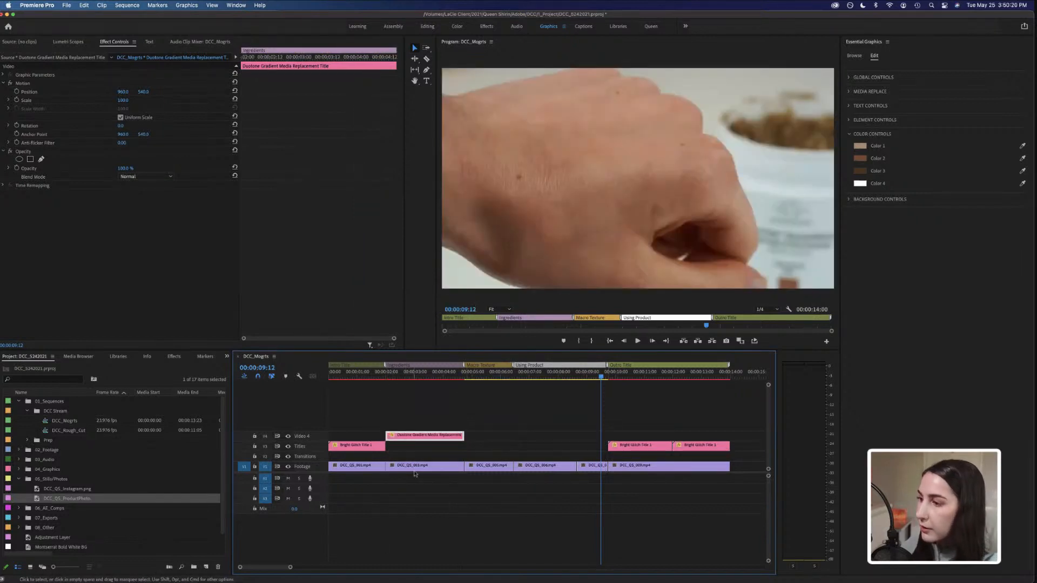
Move the template clip to the start of the sequence and check it there.
click(408, 377)
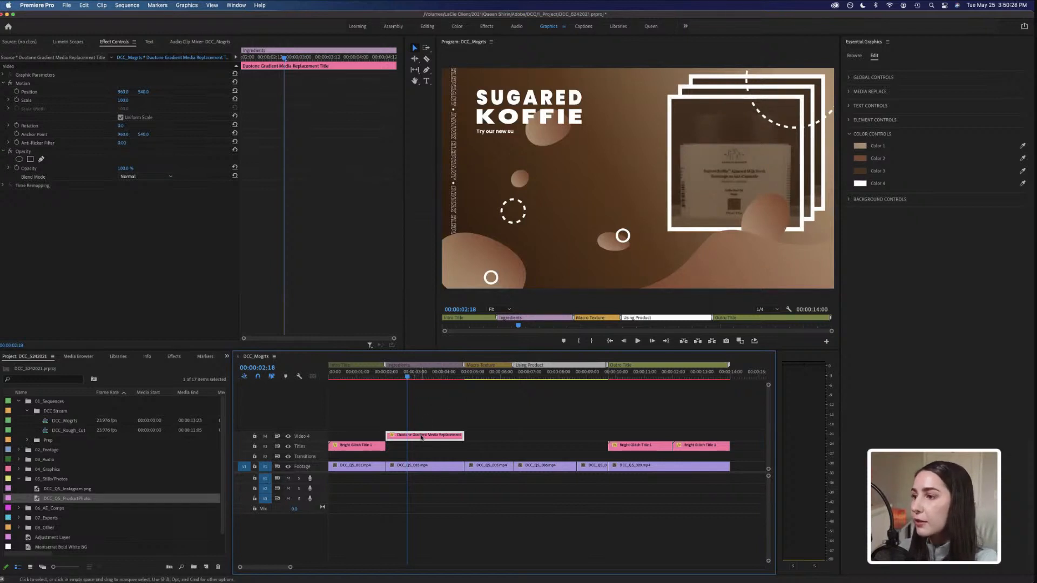
drag(422, 438, 345, 441)
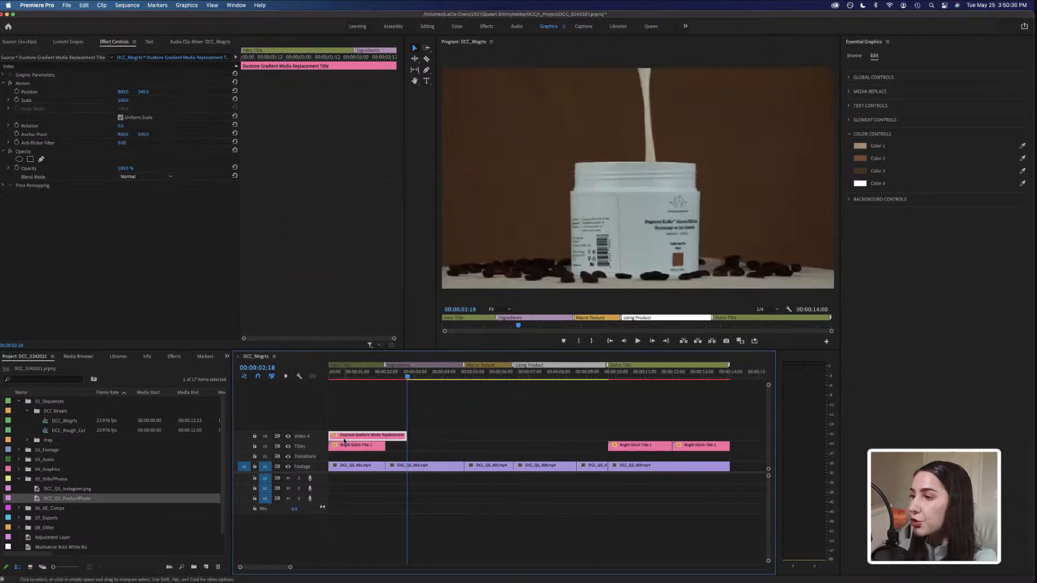
click(344, 378)
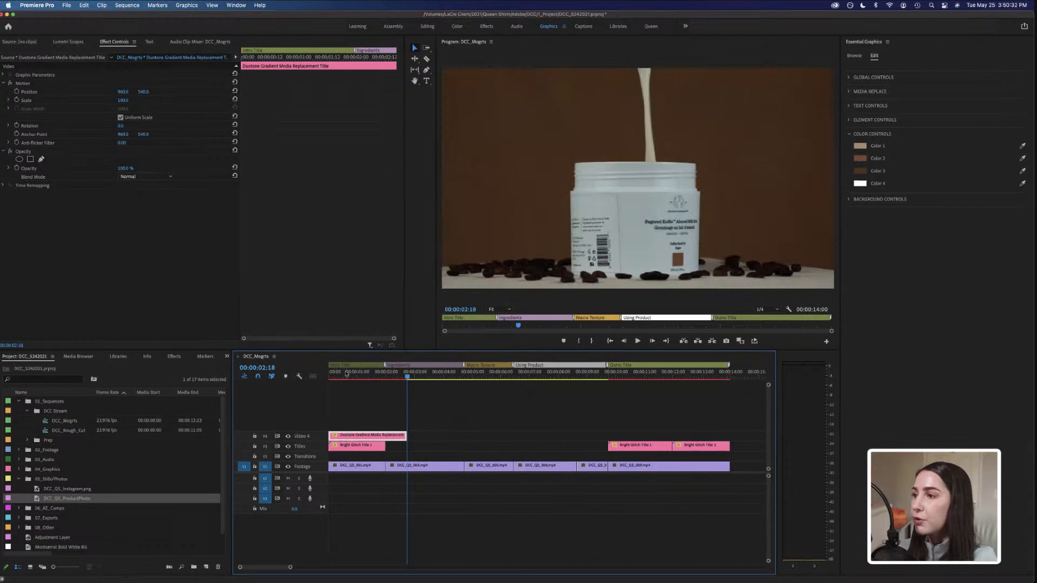
Move the template clip to the end of the sequence, above the final glitch titles.
drag(367, 436, 717, 436)
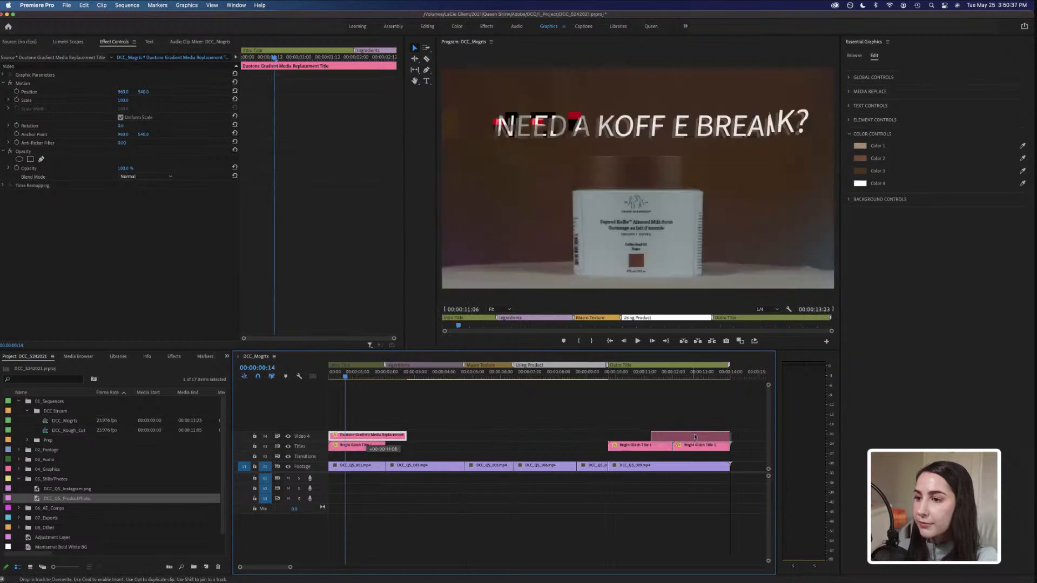
click(686, 377)
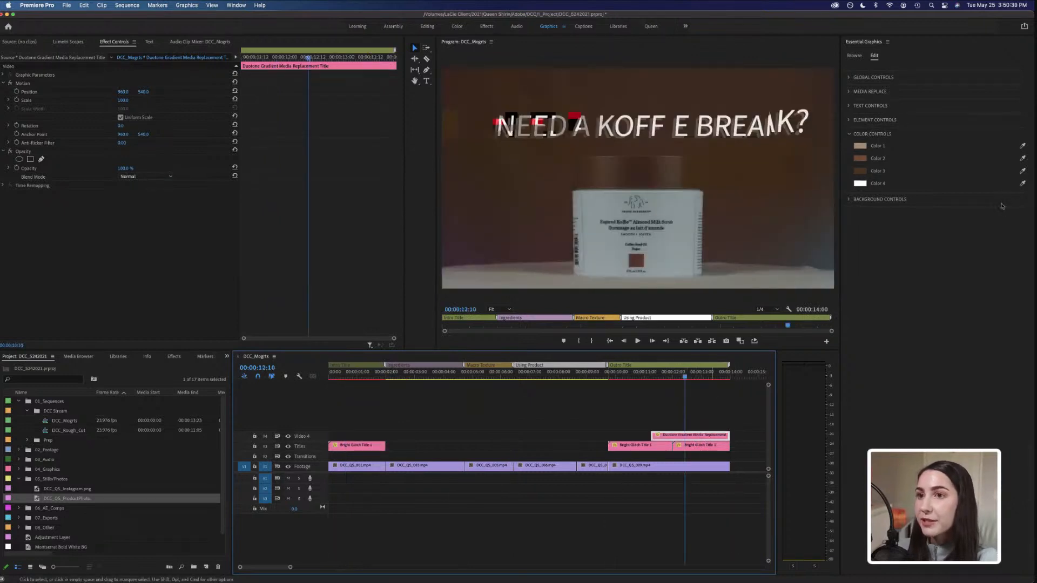
Collapse Color Controls, open Background Controls and set Background Opacity to 24.
click(850, 134)
click(850, 149)
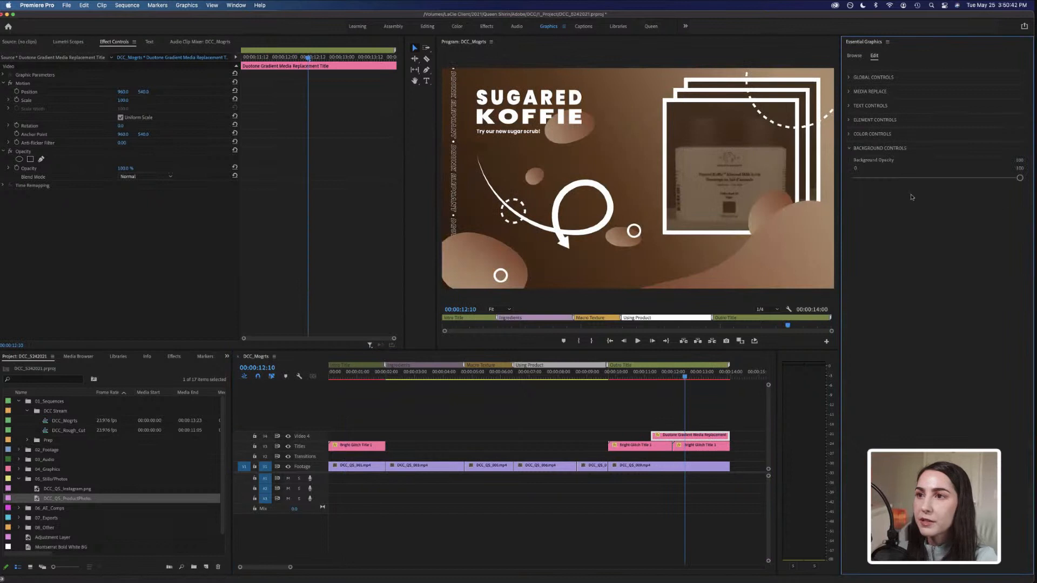
mouse_move(1021, 178)
mouse_down()
mouse_move(883, 178)
mouse_move(1020, 179)
mouse_up()
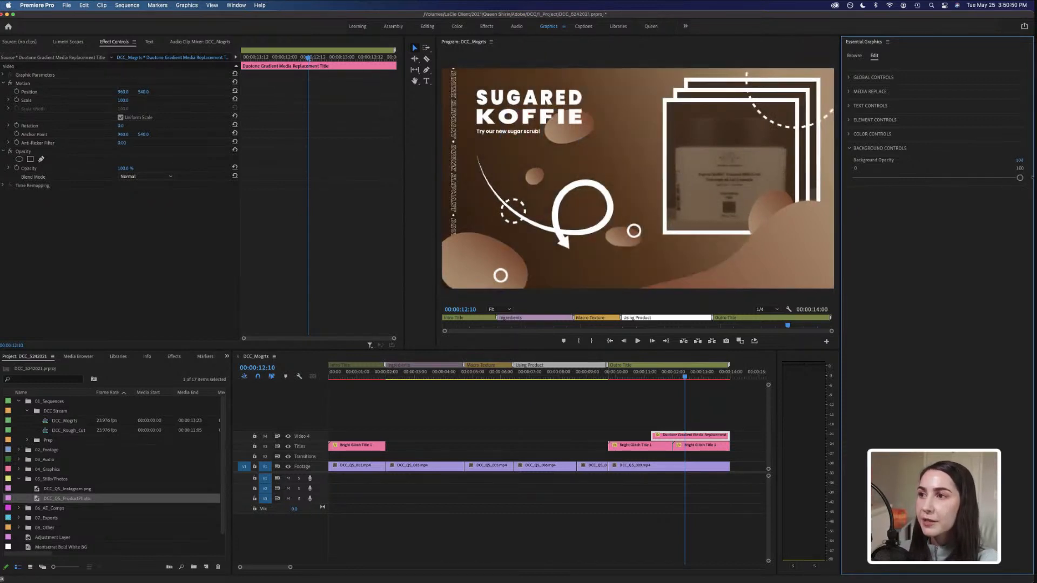
drag(899, 178, 896, 179)
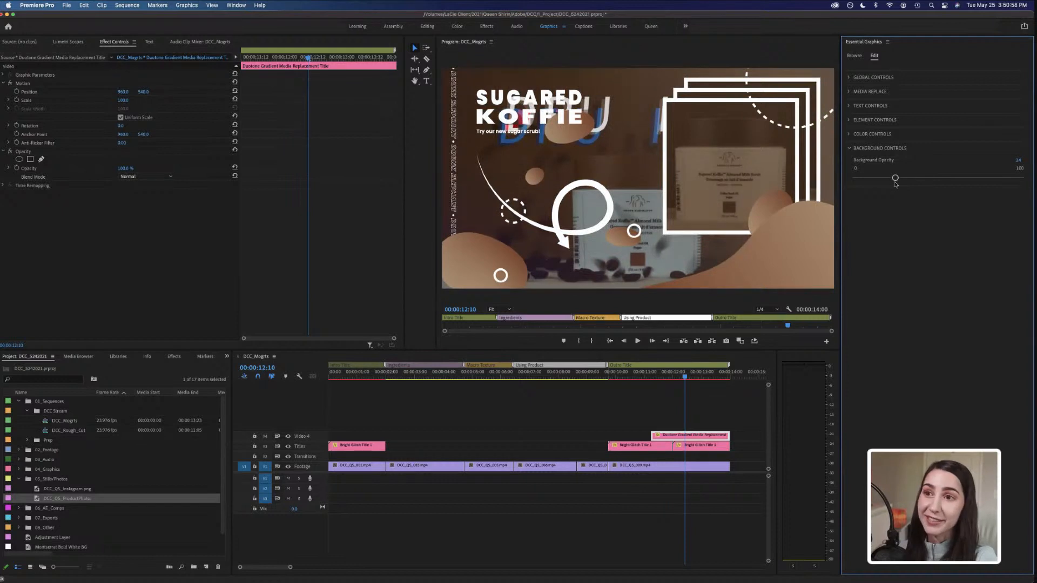
Set Background Opacity to 100 and collapse the Background Controls section.
drag(895, 179, 1021, 179)
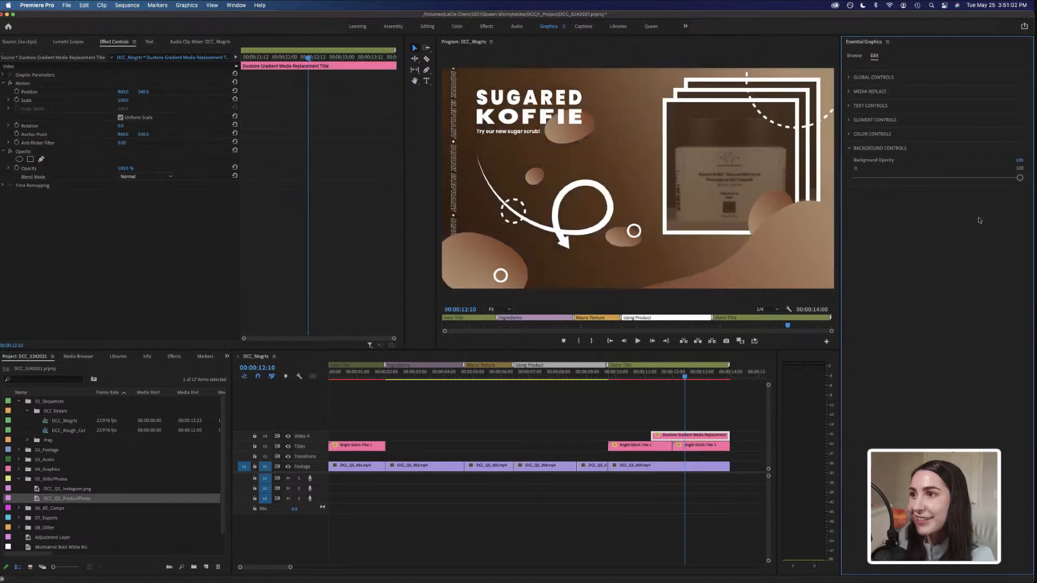
click(850, 149)
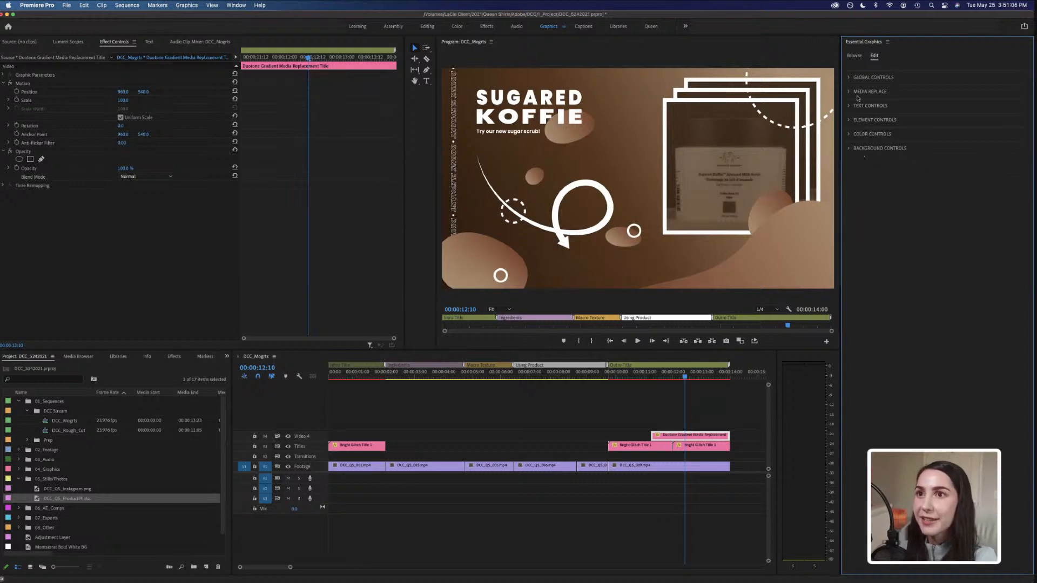
Replace the template's placeholder media with the DCC_Q5_009.mp4 clip from the Starter Files footage folder.
click(850, 93)
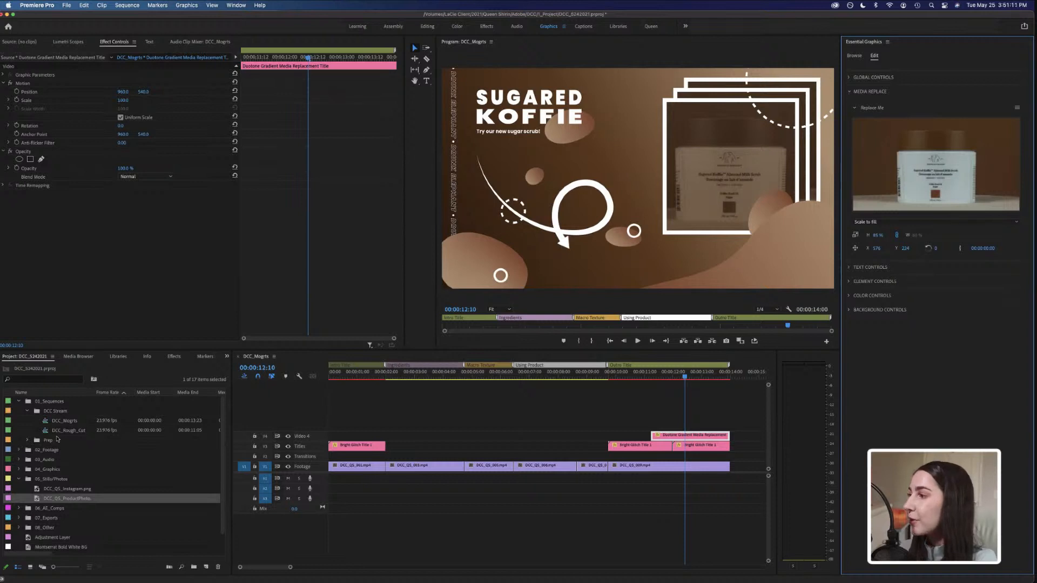
click(19, 450)
click(27, 470)
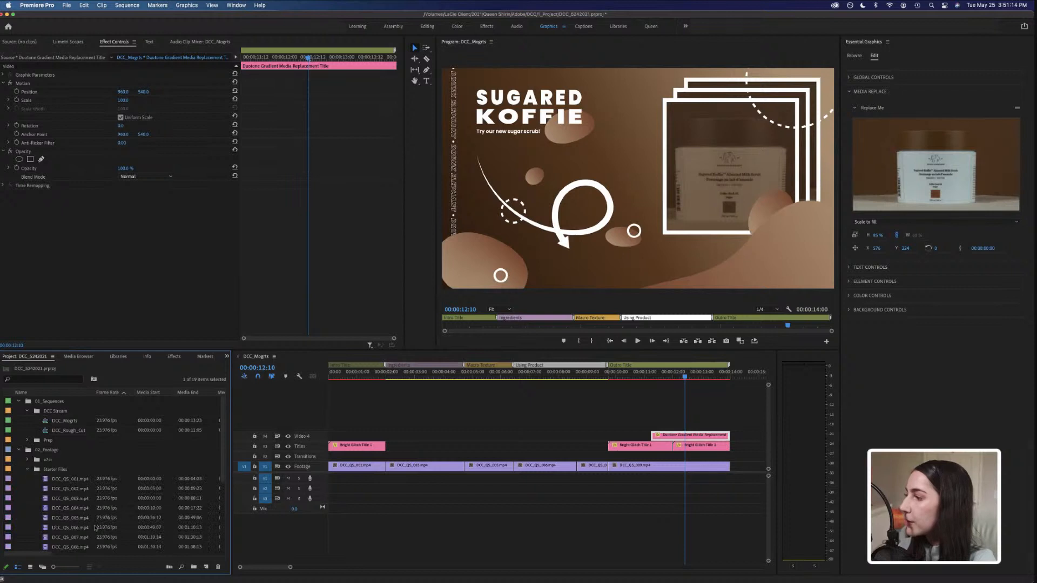
scroll(95, 528, down, 3)
drag(70, 498, 948, 164)
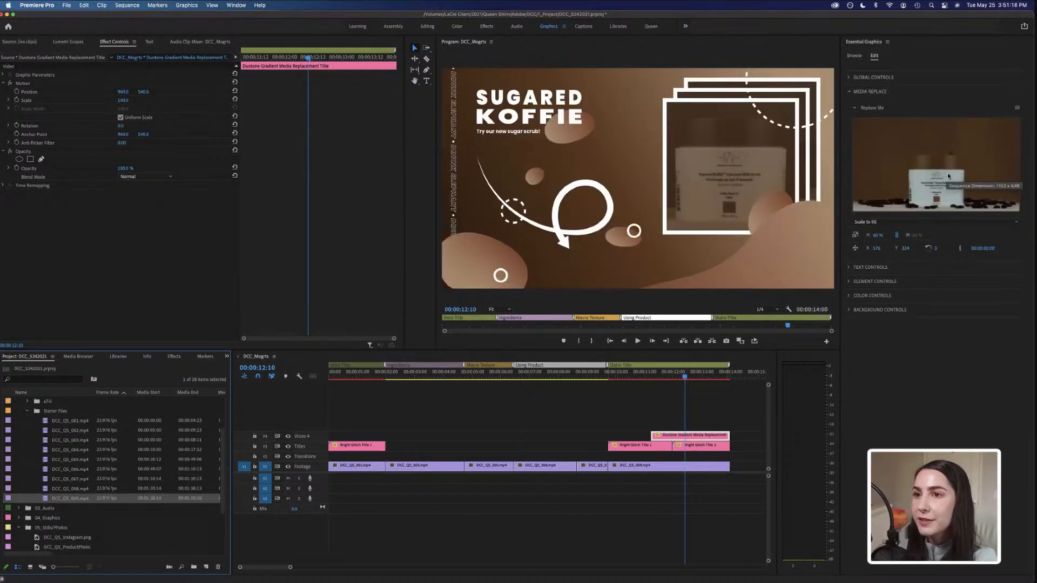
Play back the end of the sequence to preview the template with its new media.
click(651, 376)
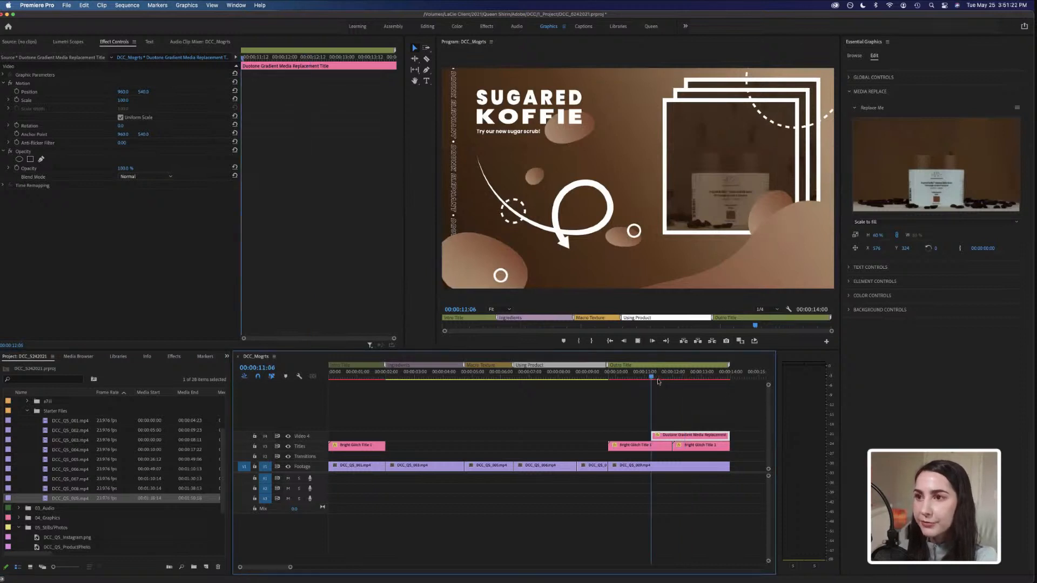
key(space)
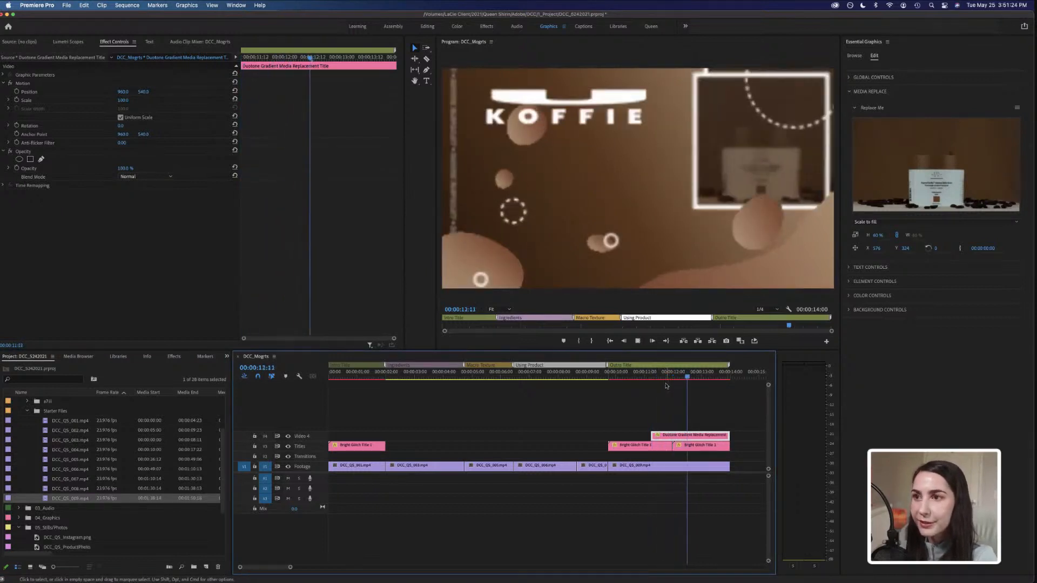
key(space)
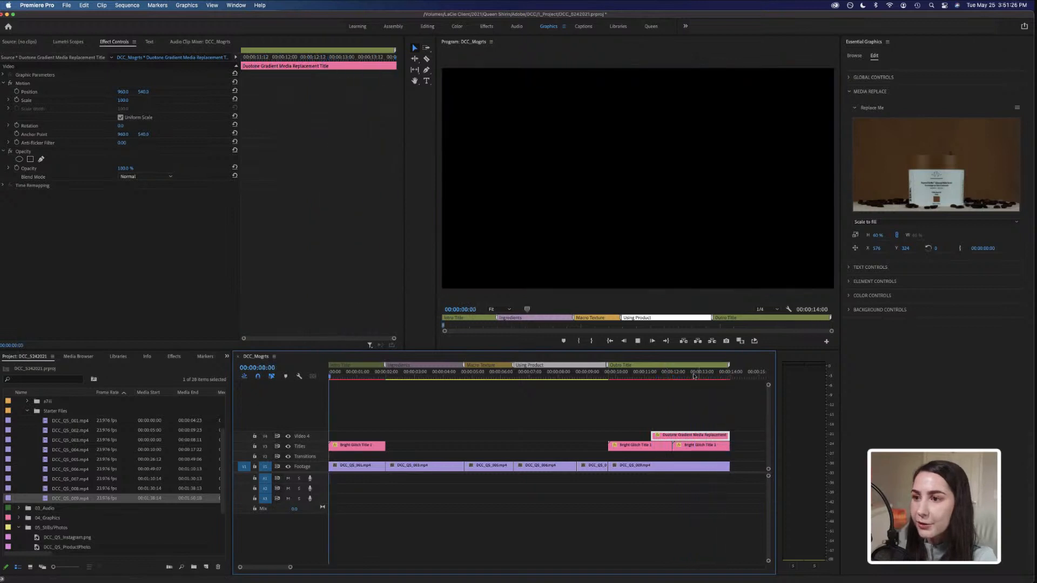
click(692, 377)
click(673, 378)
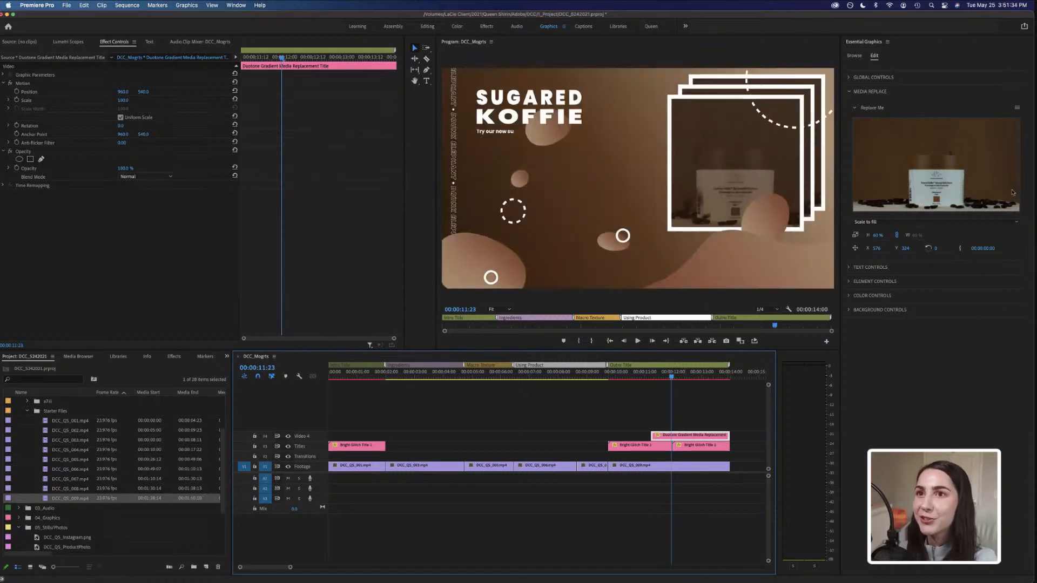
Add the starred Social Media Handle Lower Third template to the top track starting about 3 seconds in.
click(855, 56)
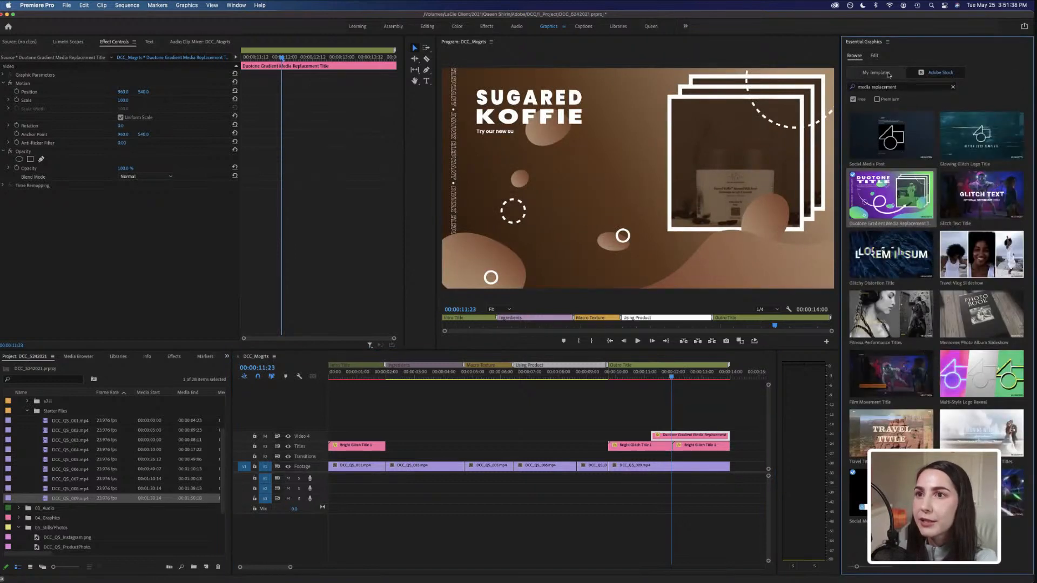
click(877, 72)
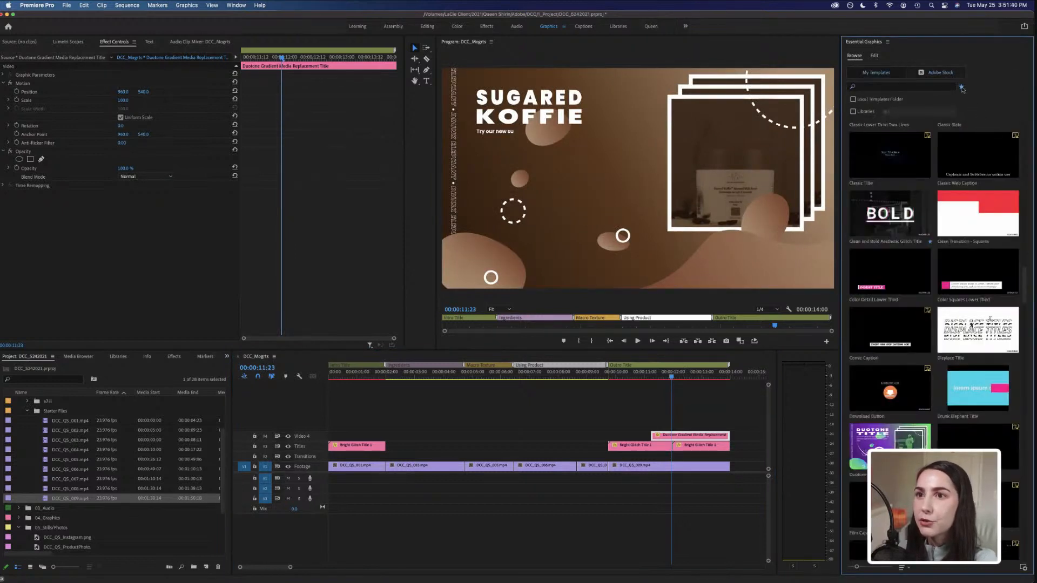
click(962, 87)
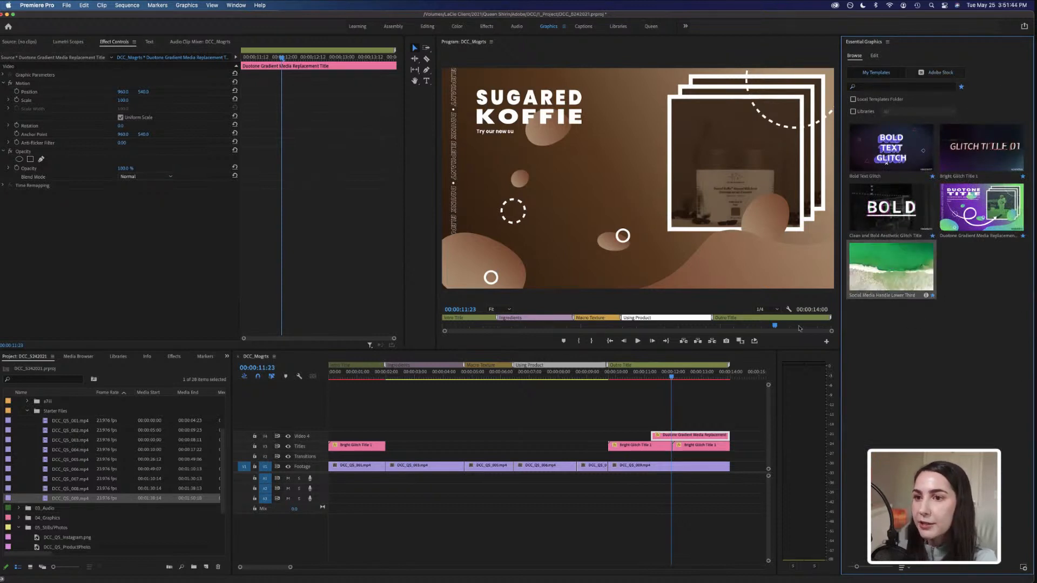
drag(799, 328, 399, 438)
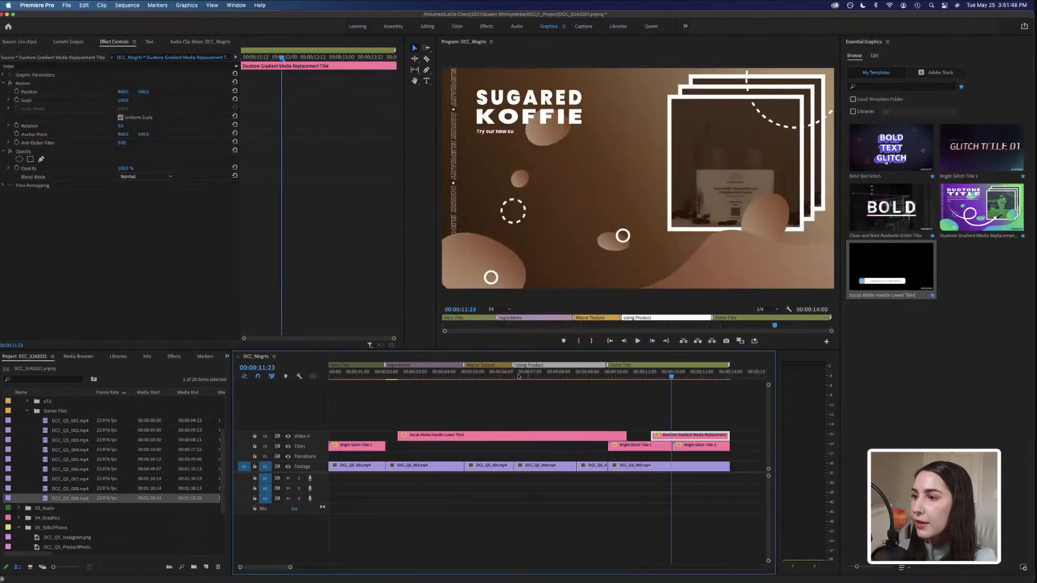
Select the lower-third clip and review its Global Controls and Animation Style Controls settings.
click(485, 378)
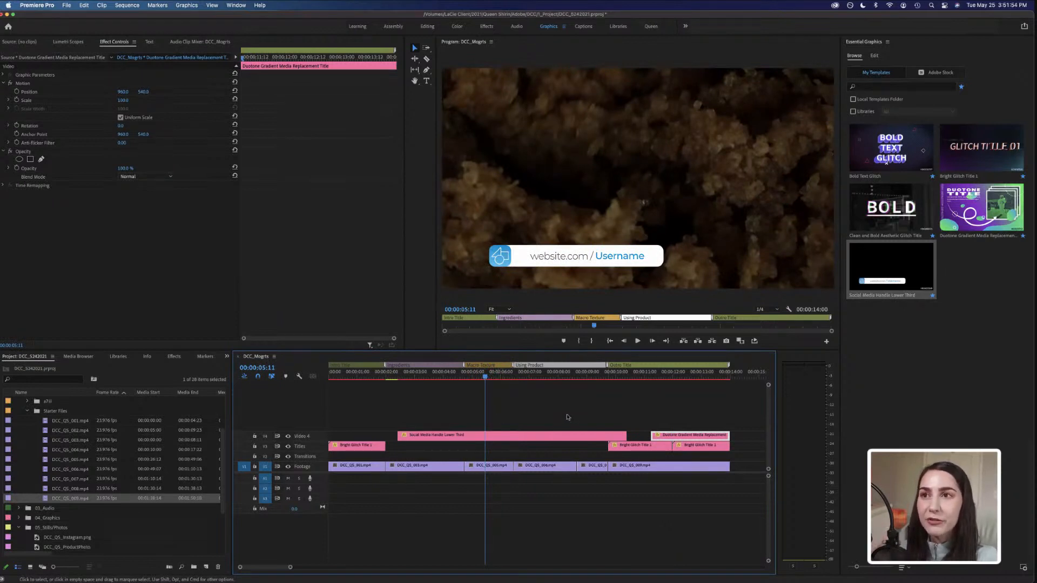
click(879, 58)
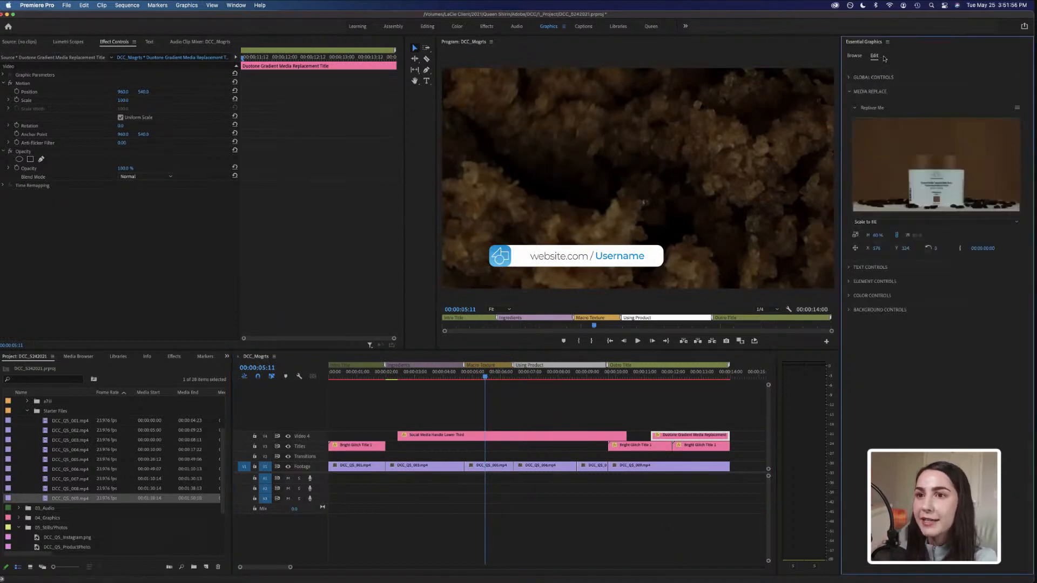
click(527, 436)
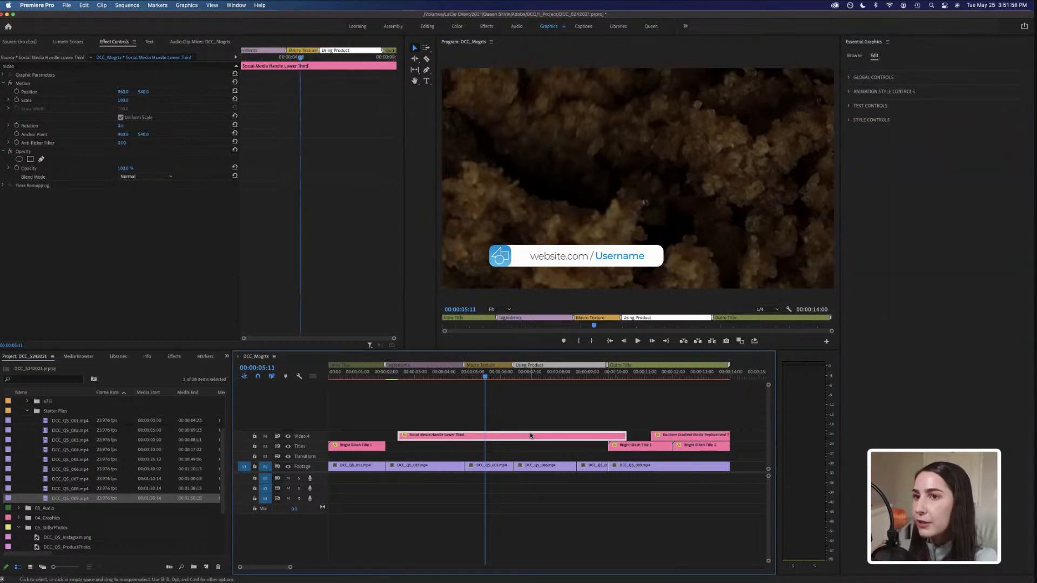
click(849, 78)
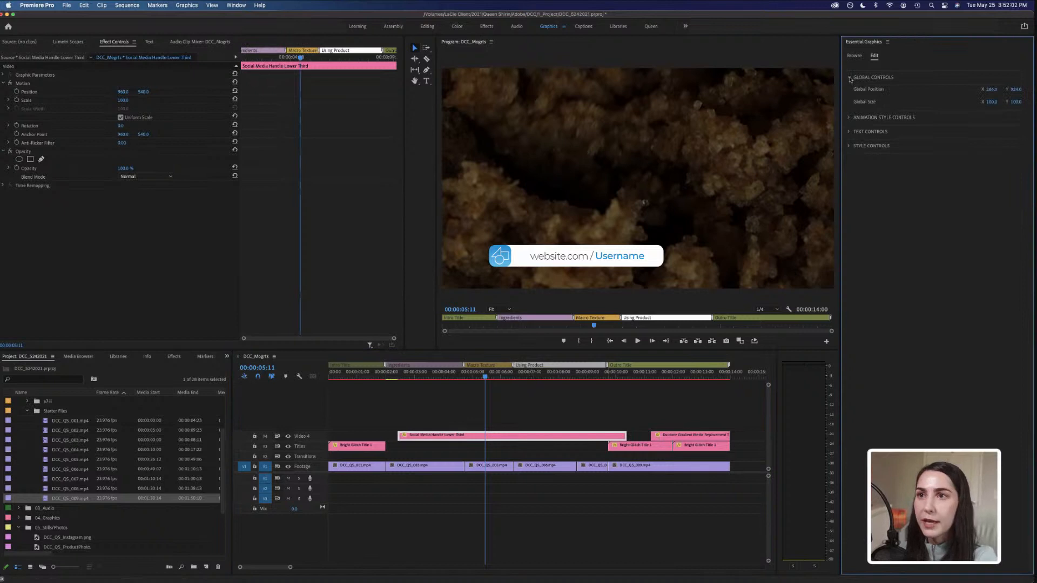
click(850, 77)
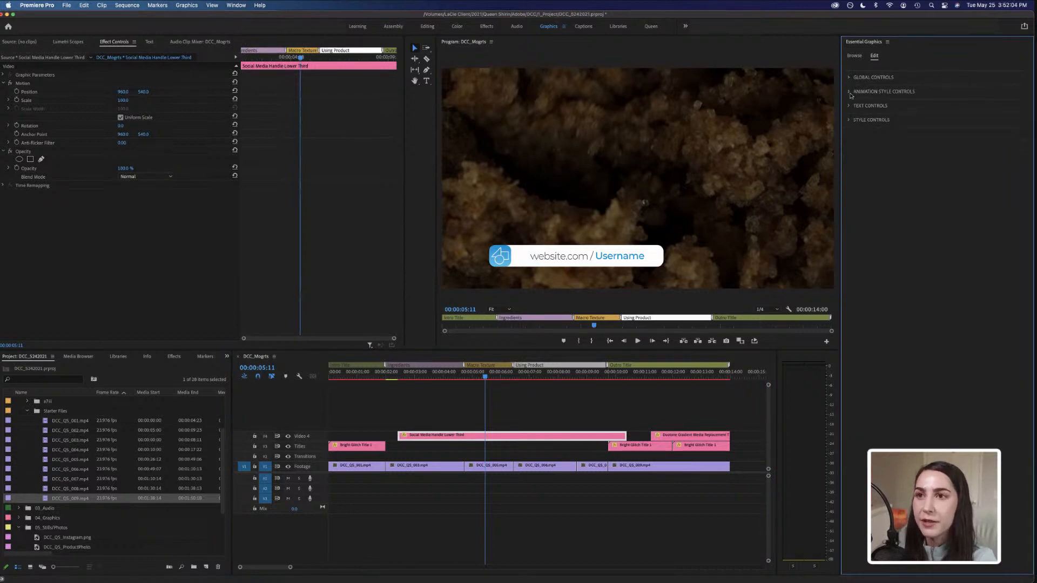
click(849, 92)
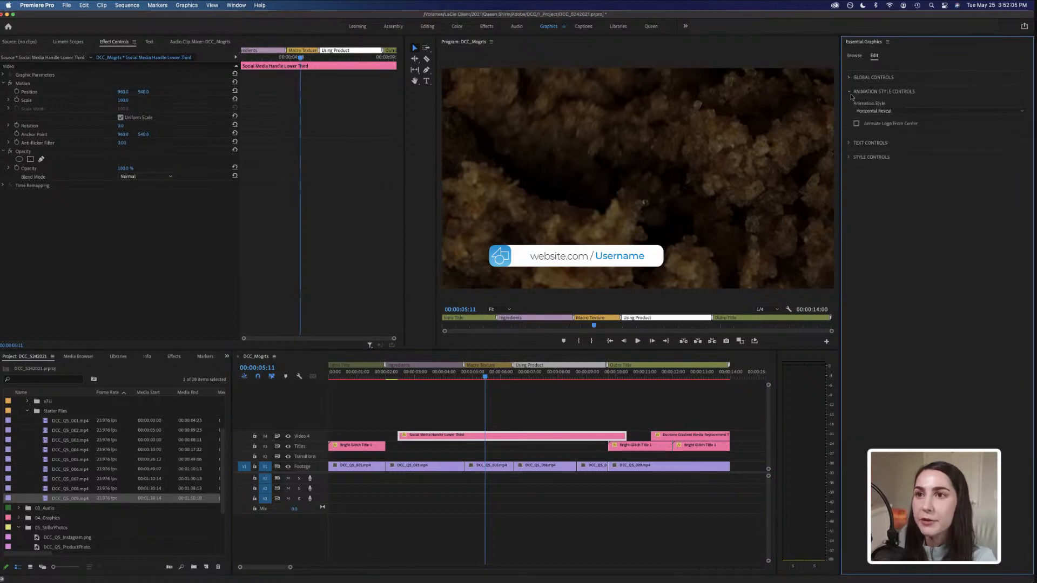
click(905, 112)
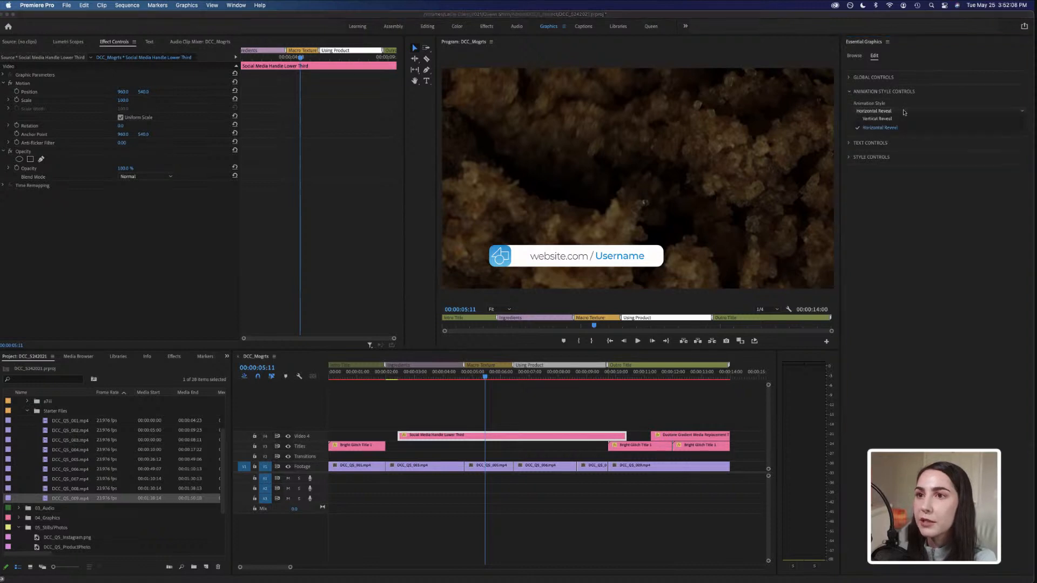
click(849, 92)
Replace the lower third's username text with the creator's instagram.com profile address.
click(850, 106)
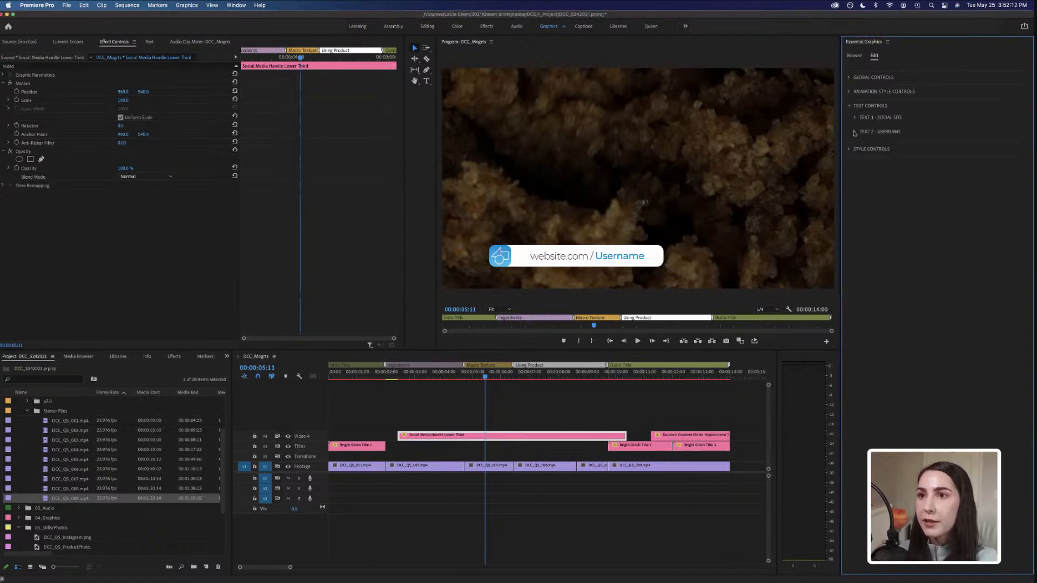
click(855, 131)
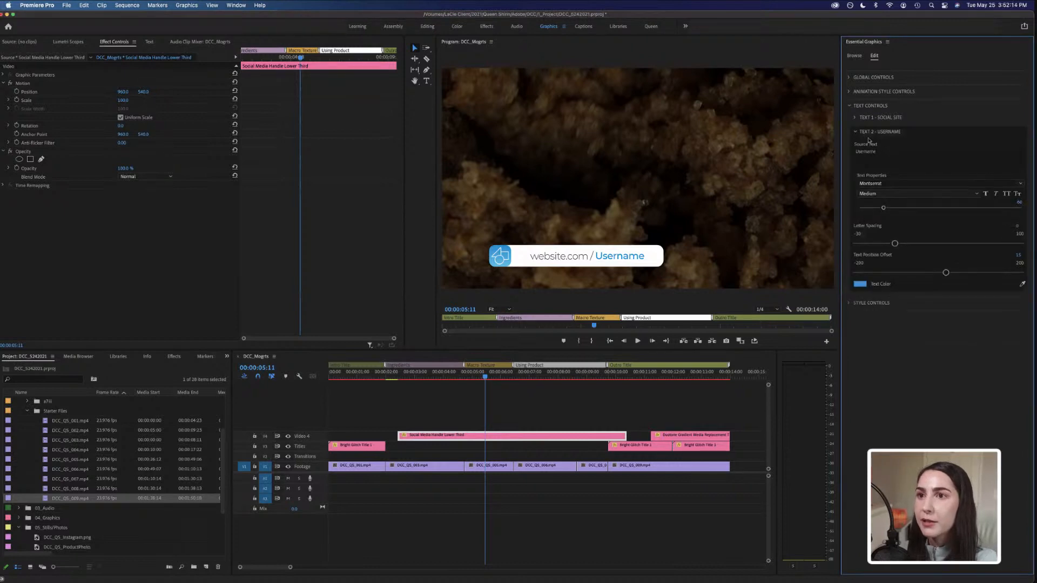
click(882, 156)
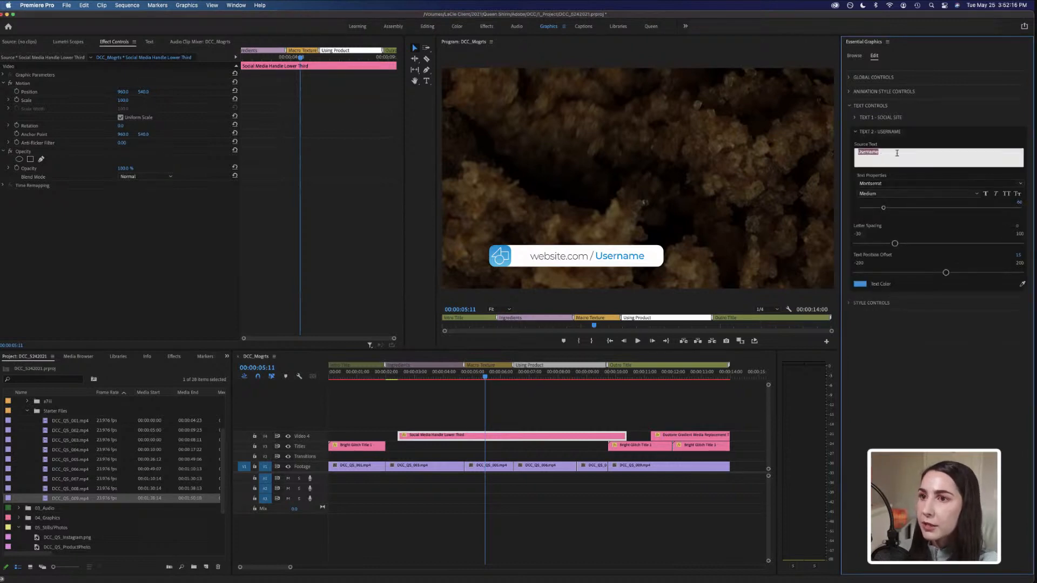
text(insta)
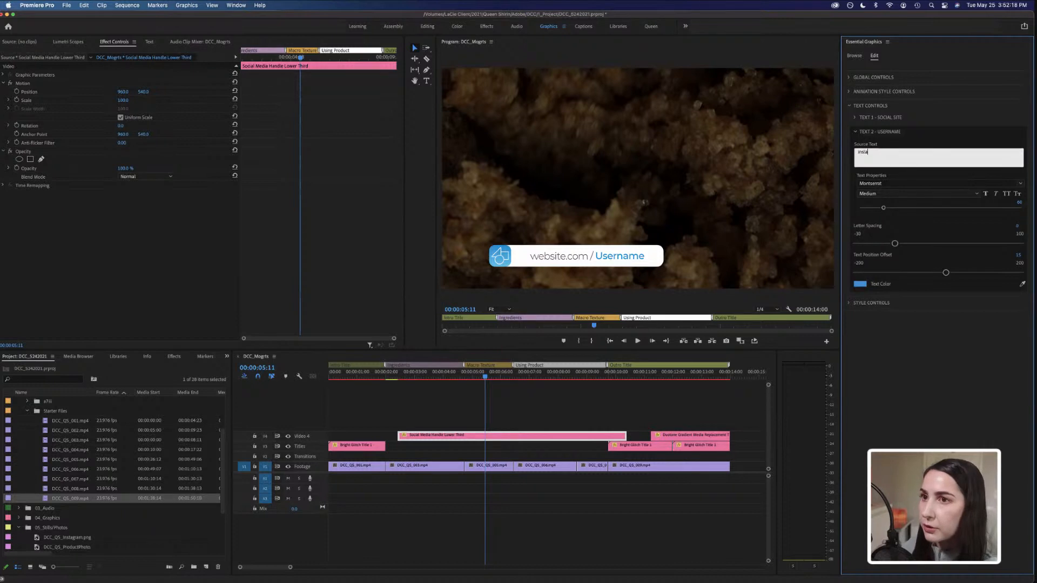
text(gram.com/q)
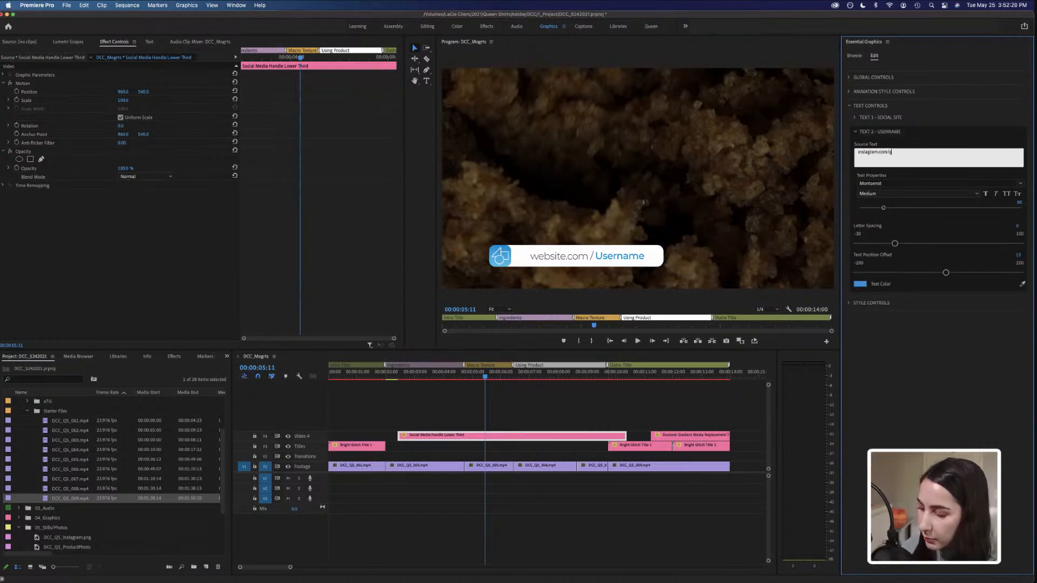
text(ueenshirin)
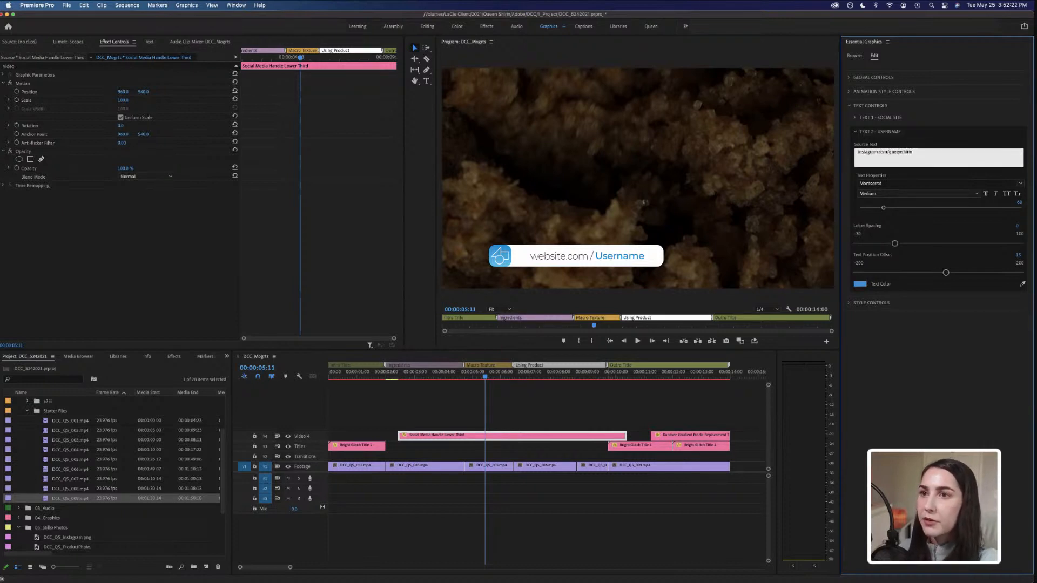
click(932, 135)
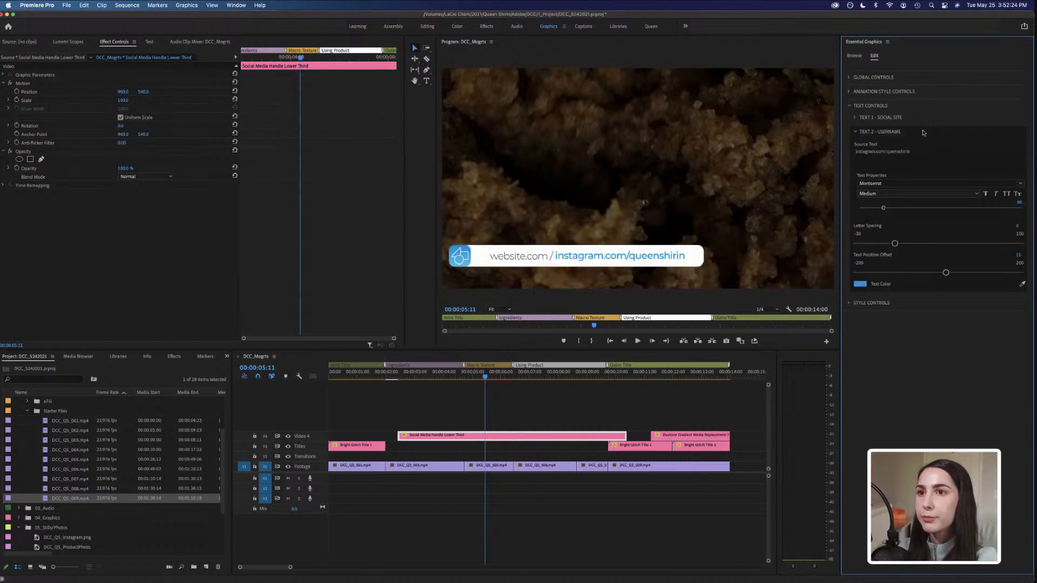
Delete the lower third's social site text so only the profile address remains.
click(857, 118)
click(901, 137)
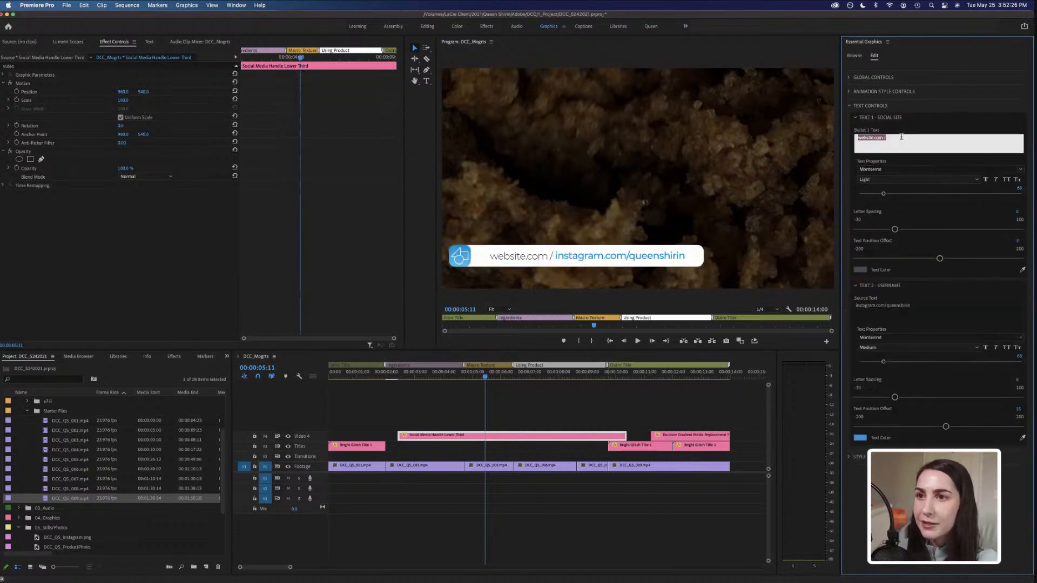
key(BackSpace)
click(927, 109)
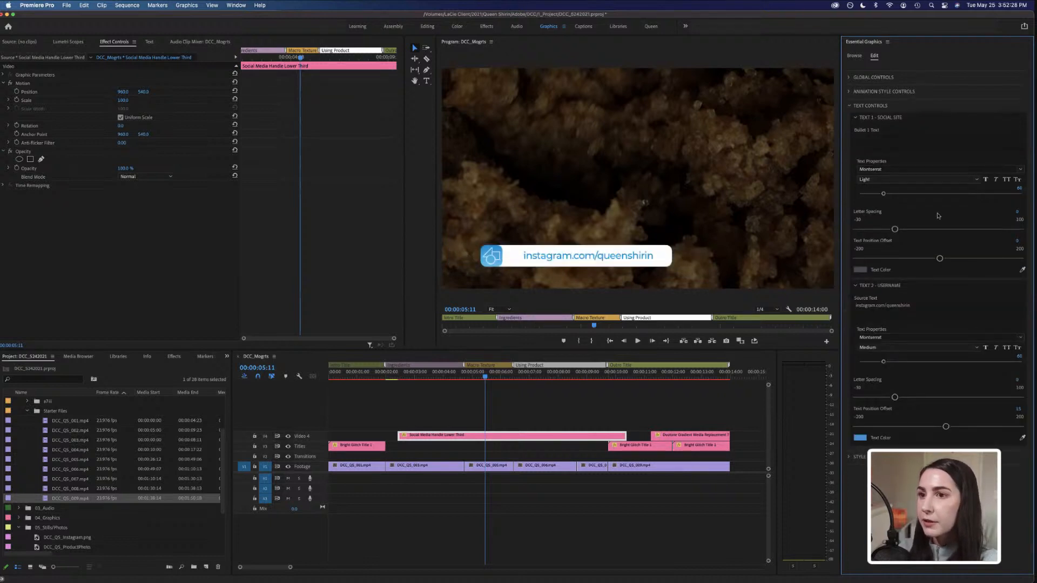
Replace the lower third's logo with the DCC_Q5_Instagram.png image and preview it on the footage.
click(849, 459)
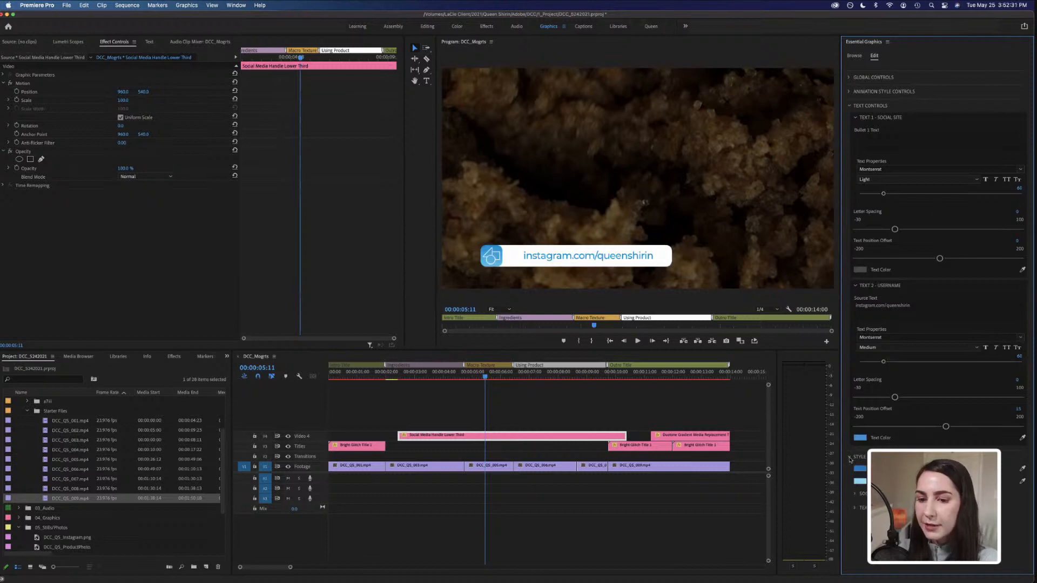
click(854, 495)
scroll(903, 441, down, 3)
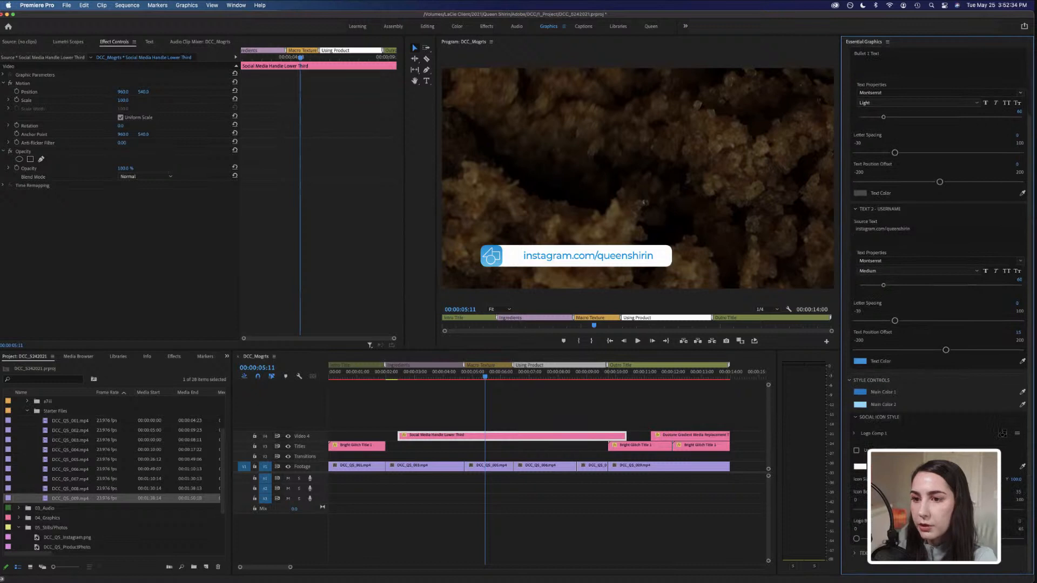
click(855, 435)
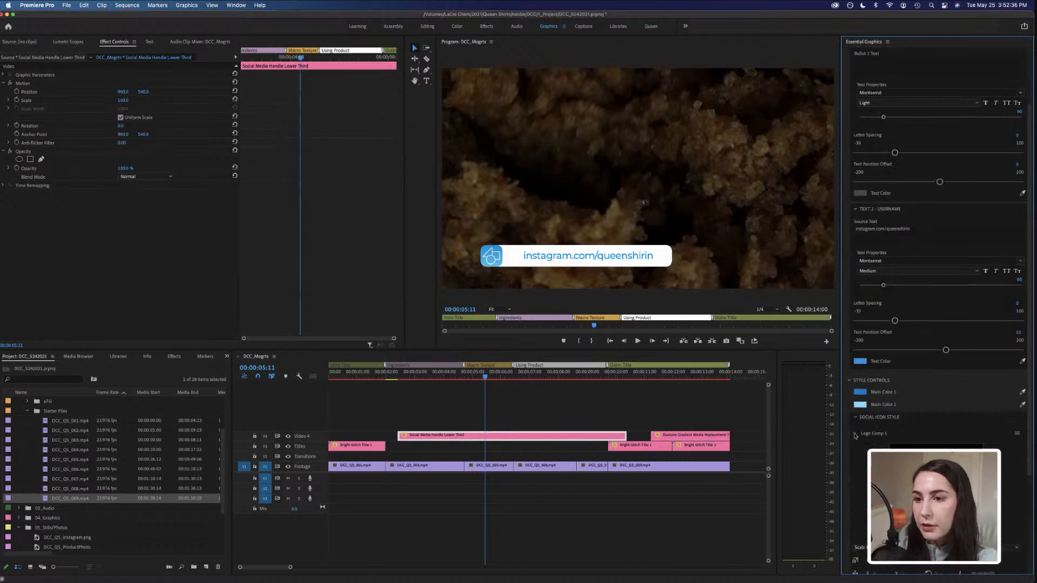
scroll(855, 436, down, 5)
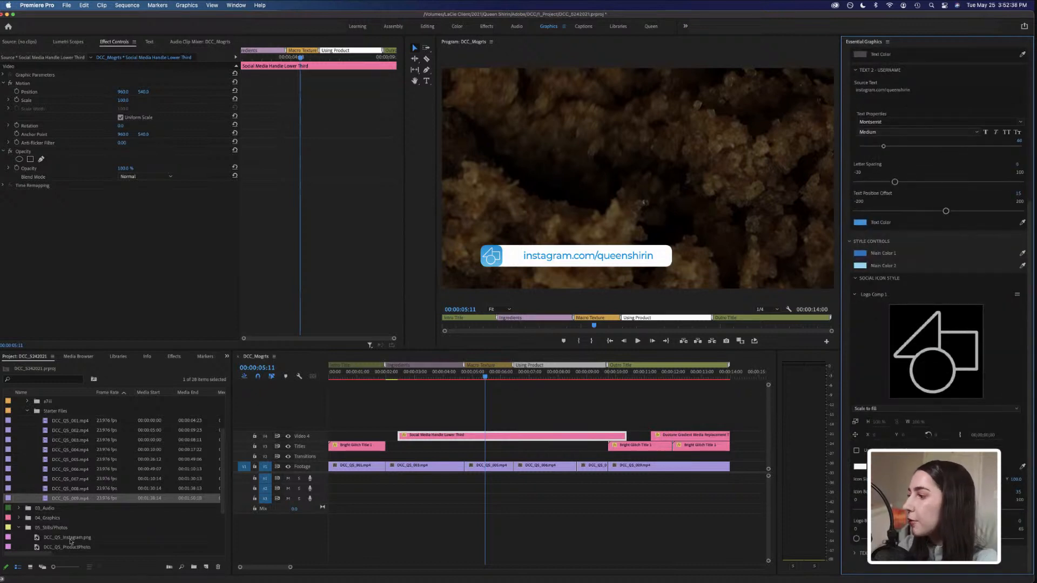
drag(67, 538, 925, 359)
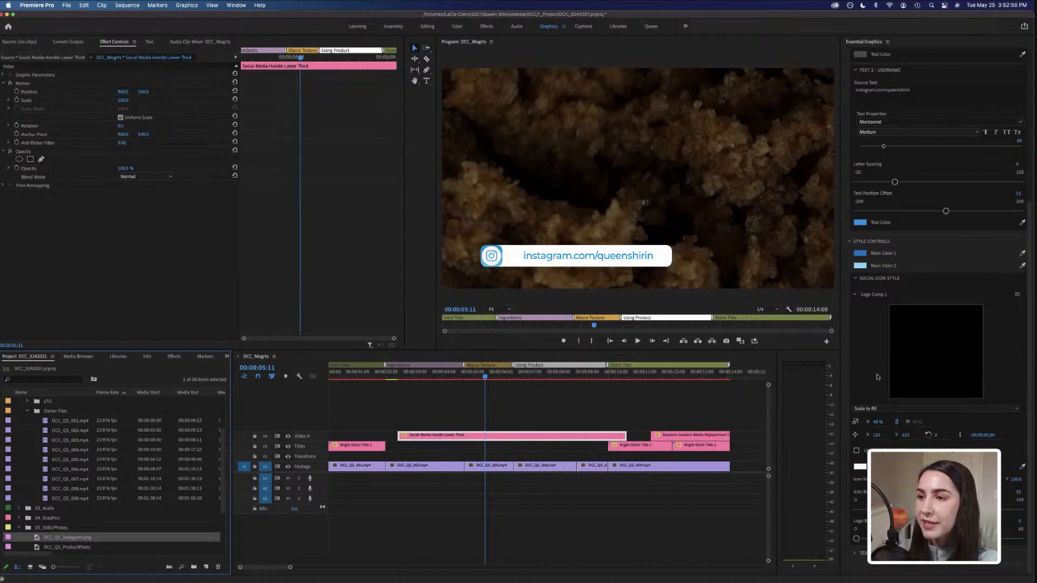
click(562, 378)
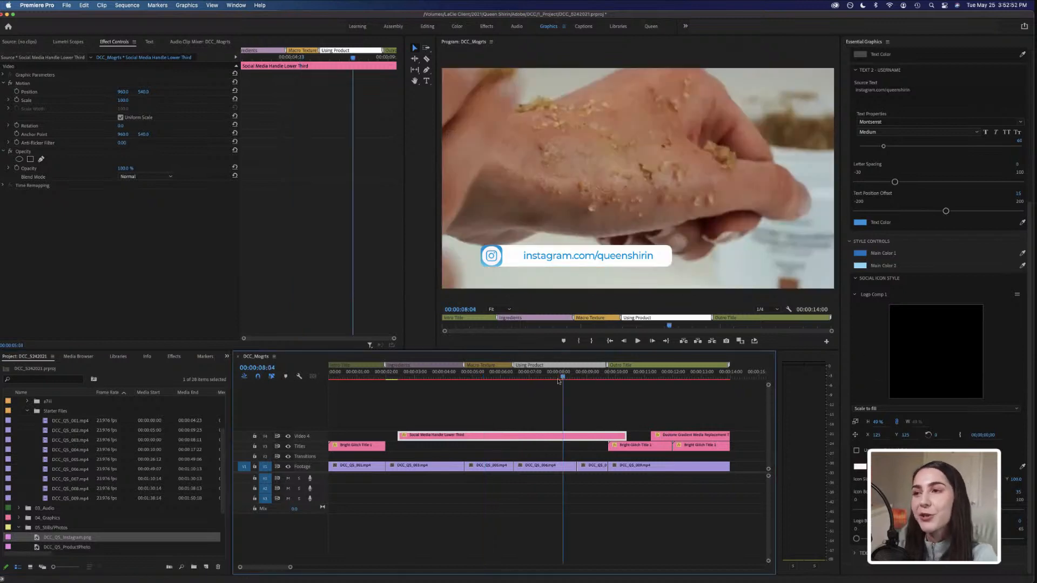
Move the social-handle lower third onto the track above the media-replacement graphic at the end of the sequence and scrub through it.
drag(558, 438, 651, 425)
click(681, 374)
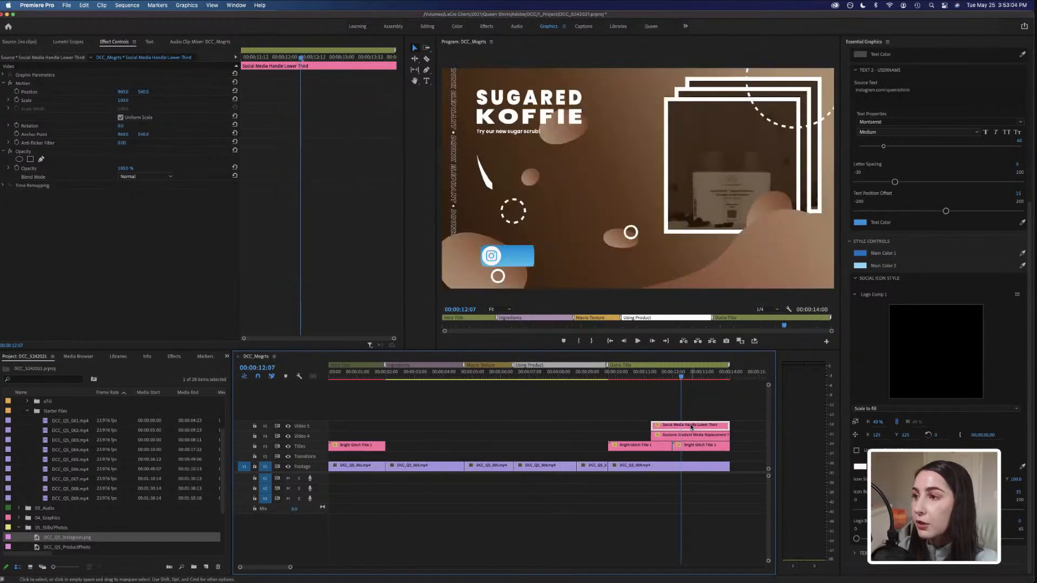
drag(681, 376, 711, 380)
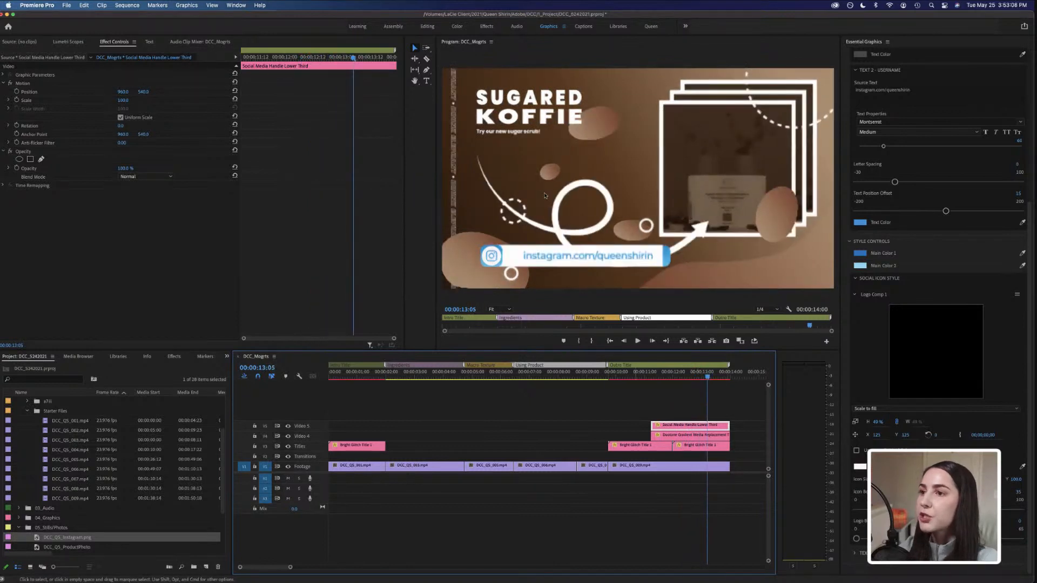
Change the lower third's Main Color 1 to a dark brown in the color picker.
click(860, 253)
drag(476, 252, 475, 243)
click(415, 270)
click(449, 254)
click(543, 228)
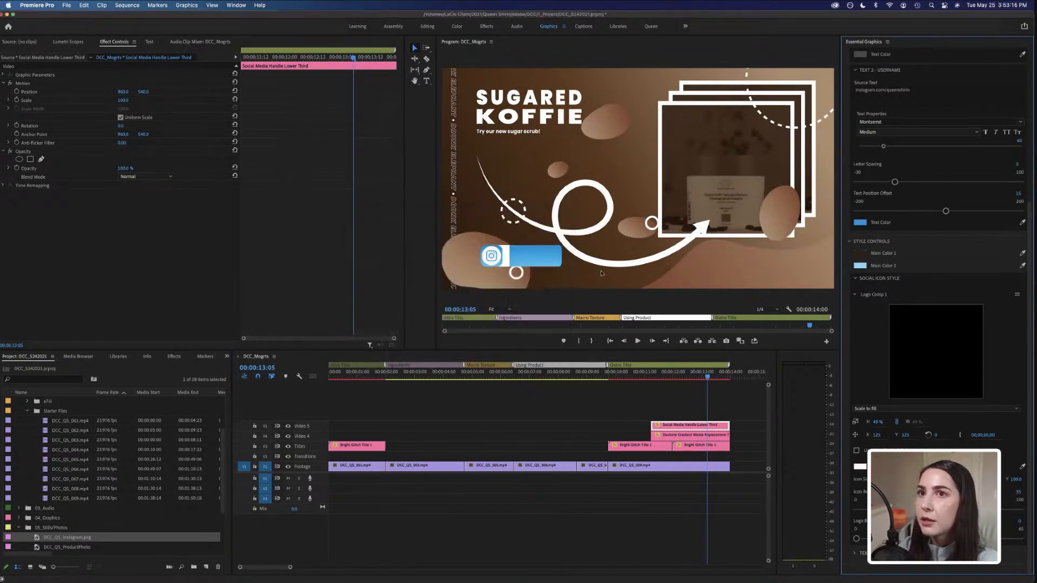
Change the lower third's Main Color 2 to a brown tone matching the background.
click(862, 266)
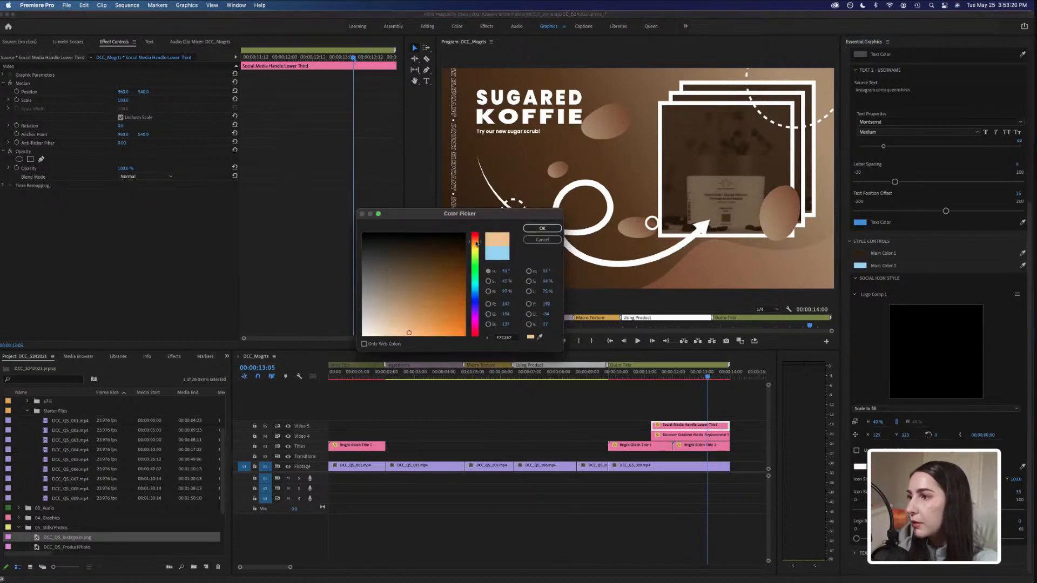
drag(401, 279, 421, 286)
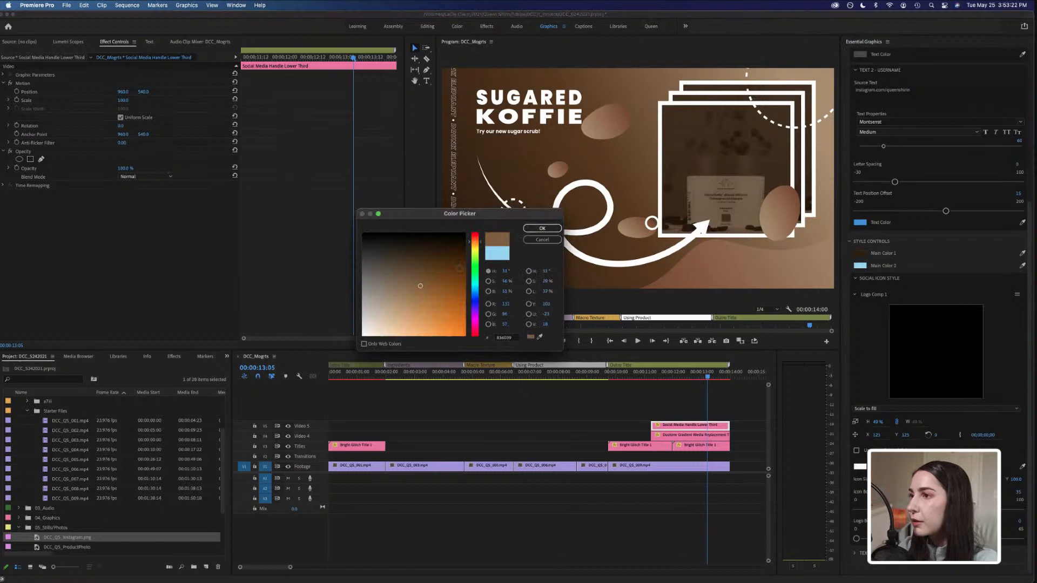
click(542, 228)
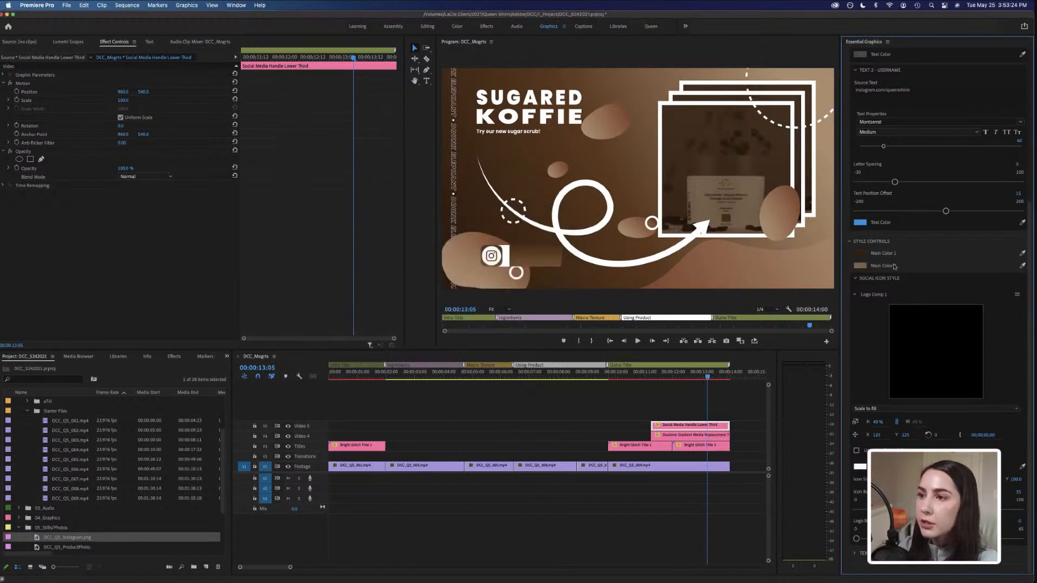
Set the lower third's username text color to white.
click(690, 378)
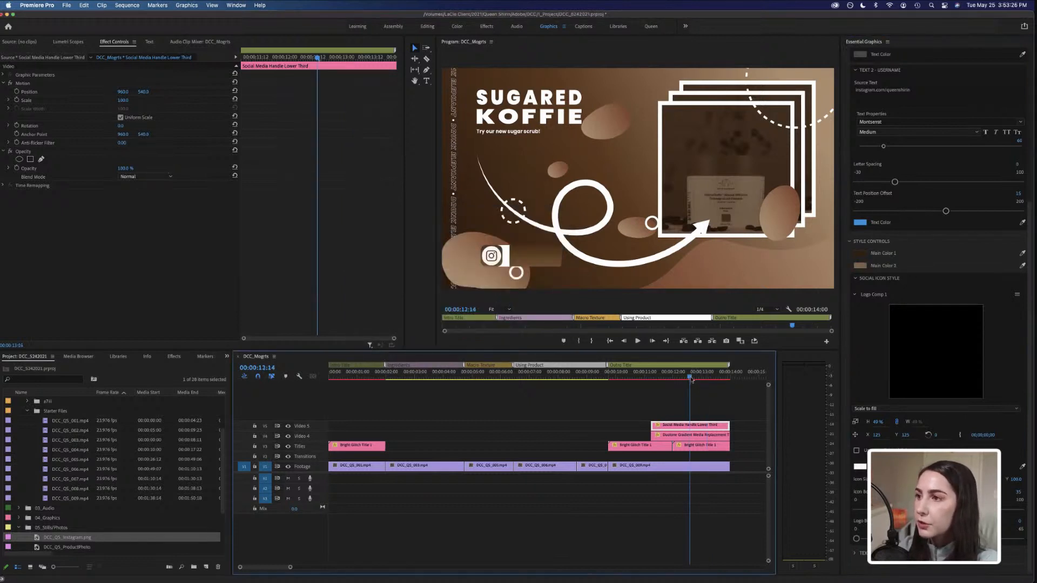
click(676, 378)
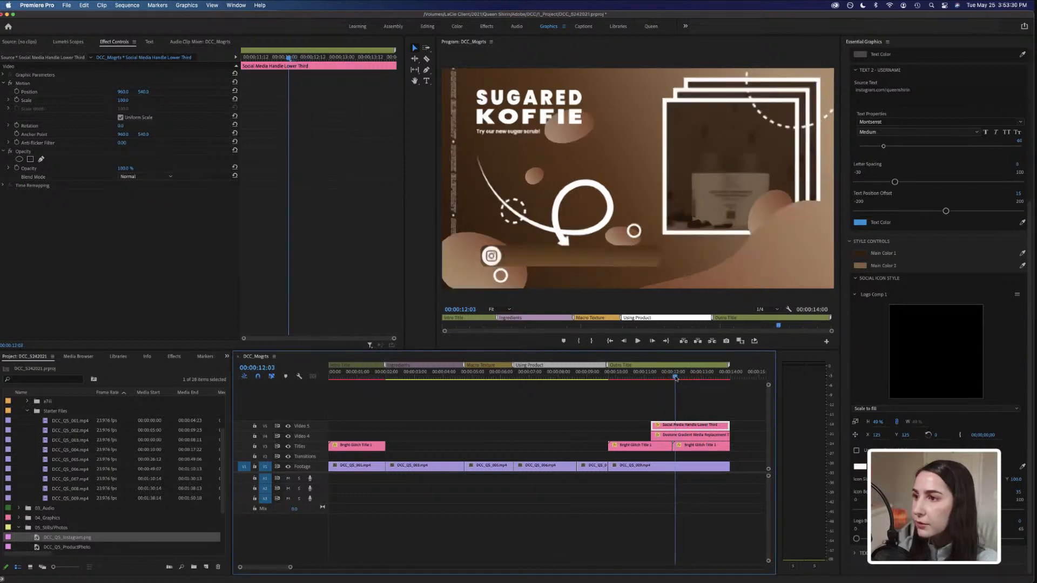
drag(676, 379, 679, 378)
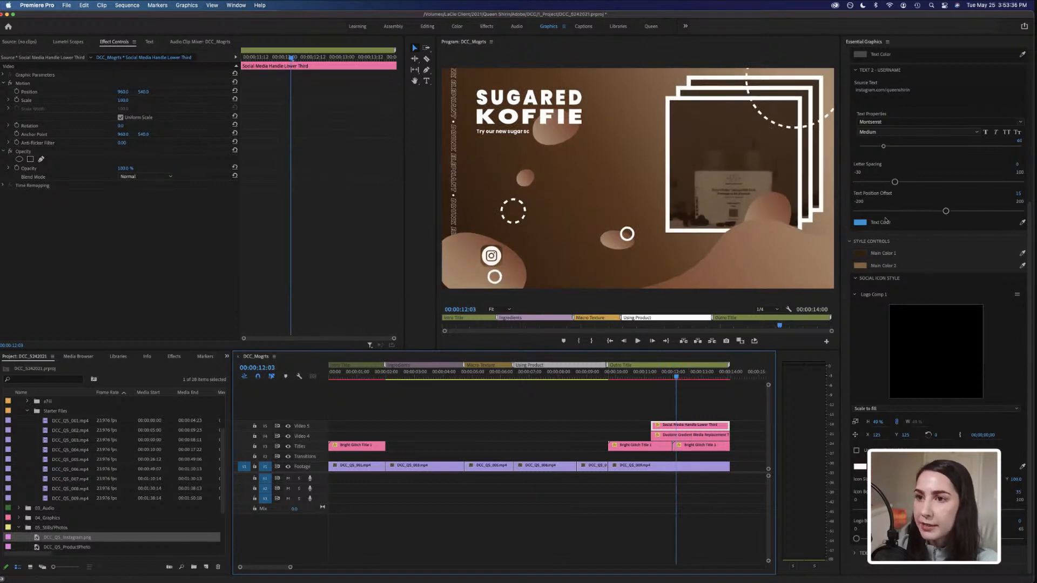
click(866, 224)
drag(390, 315, 366, 333)
click(545, 229)
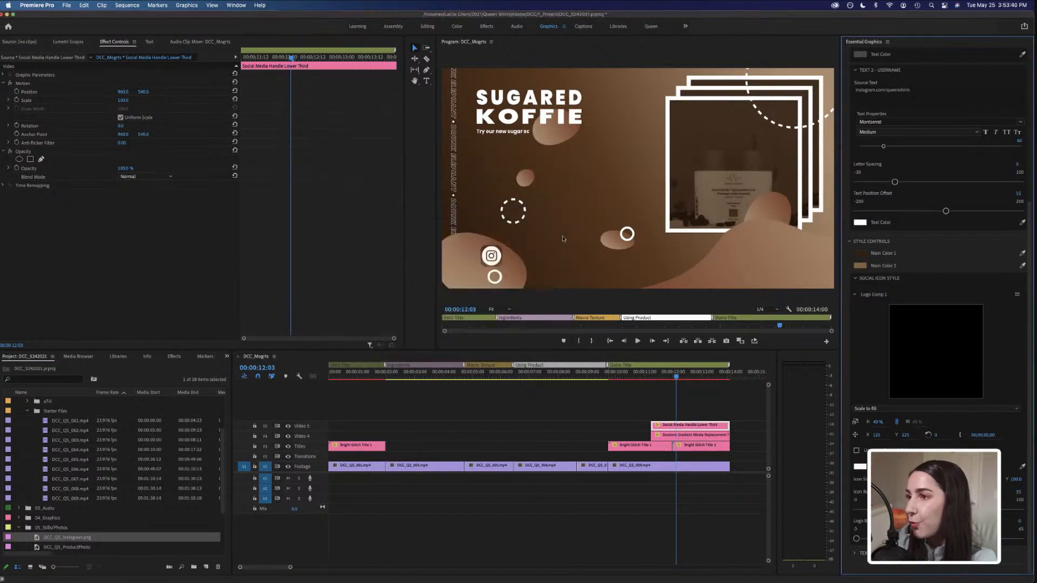
Play the sequence from the start in a maximized program monitor to review the finished graphics.
click(683, 376)
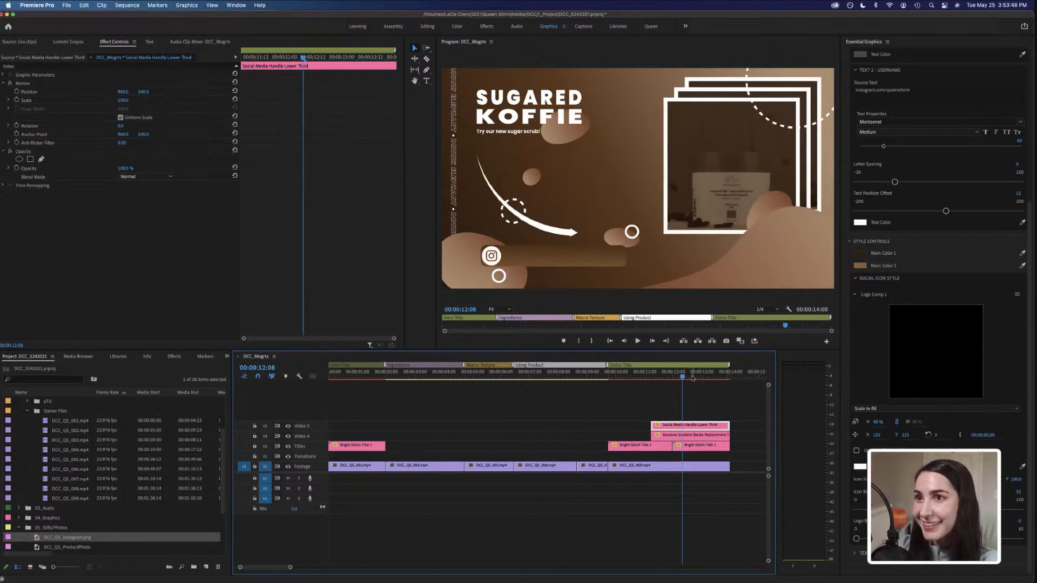
click(692, 378)
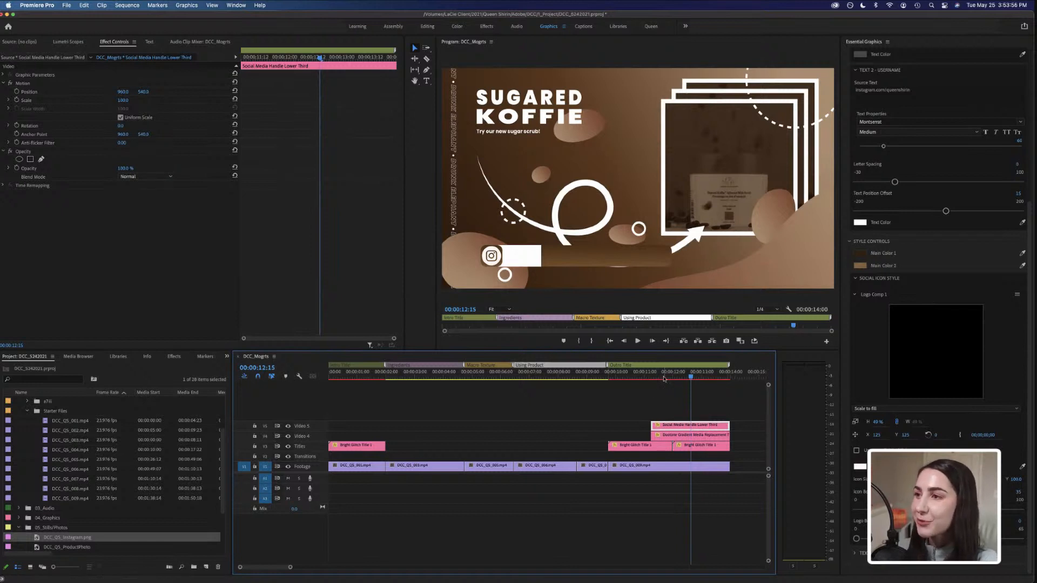
drag(664, 378, 685, 378)
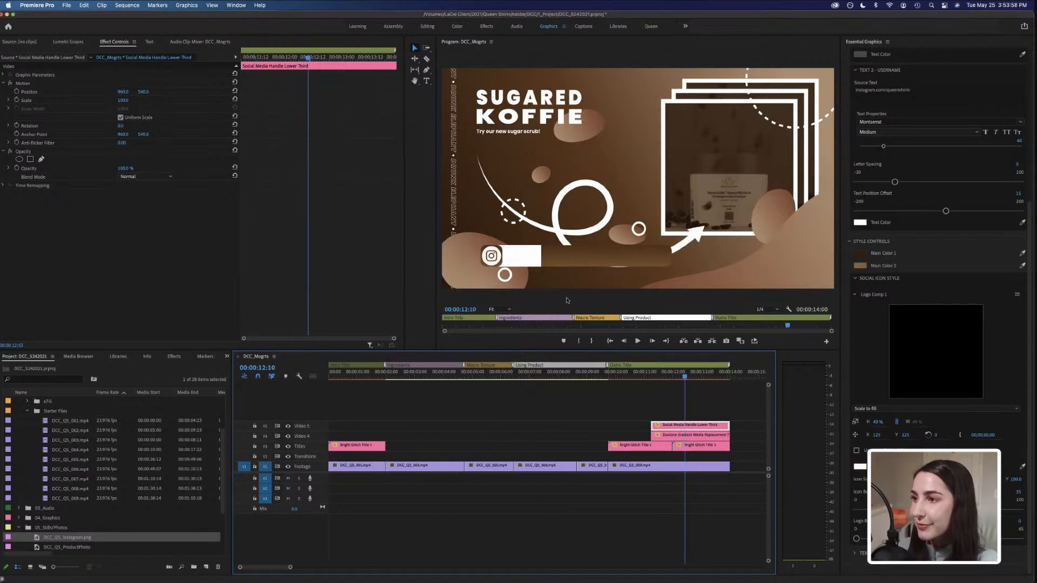
click(332, 377)
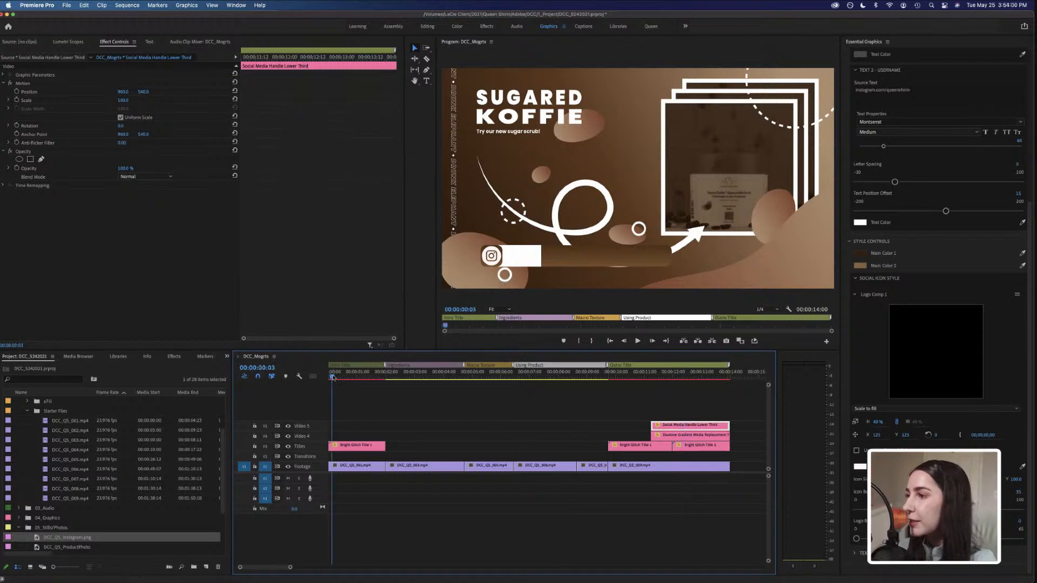
key(space)
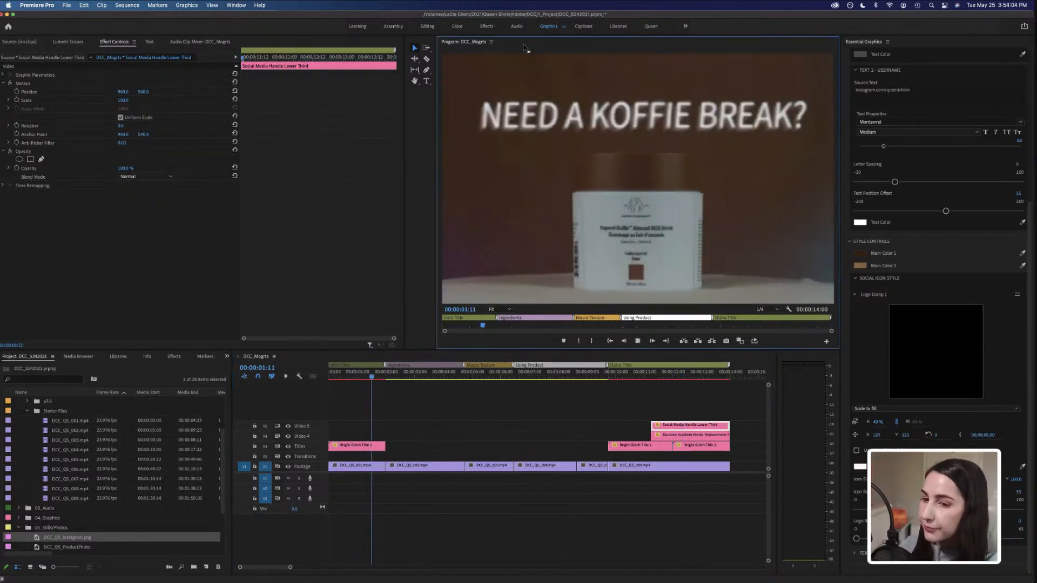
key(grave)
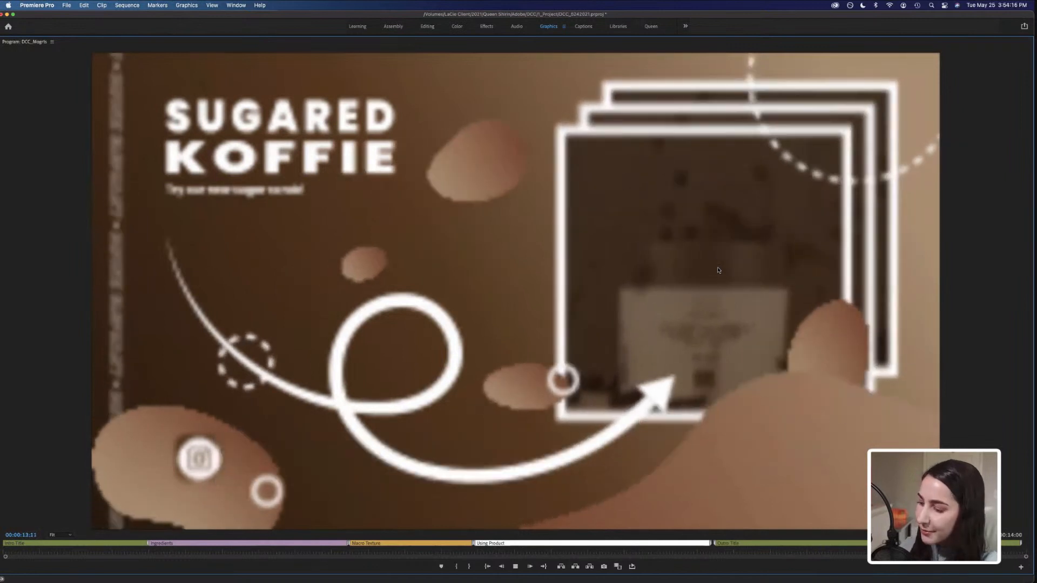
key(space)
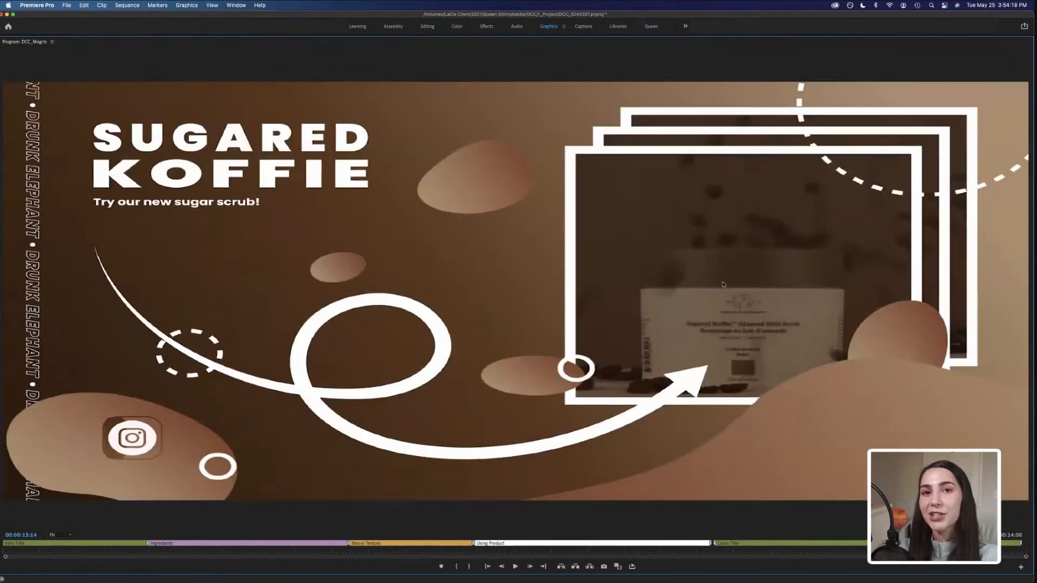
key(grave)
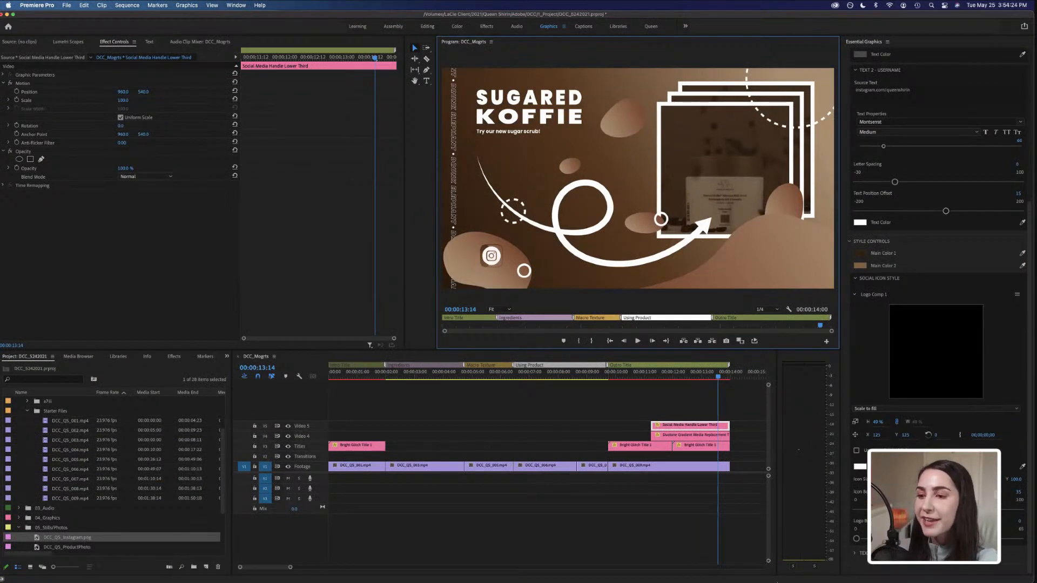
Switch to Discord.
click(653, 564)
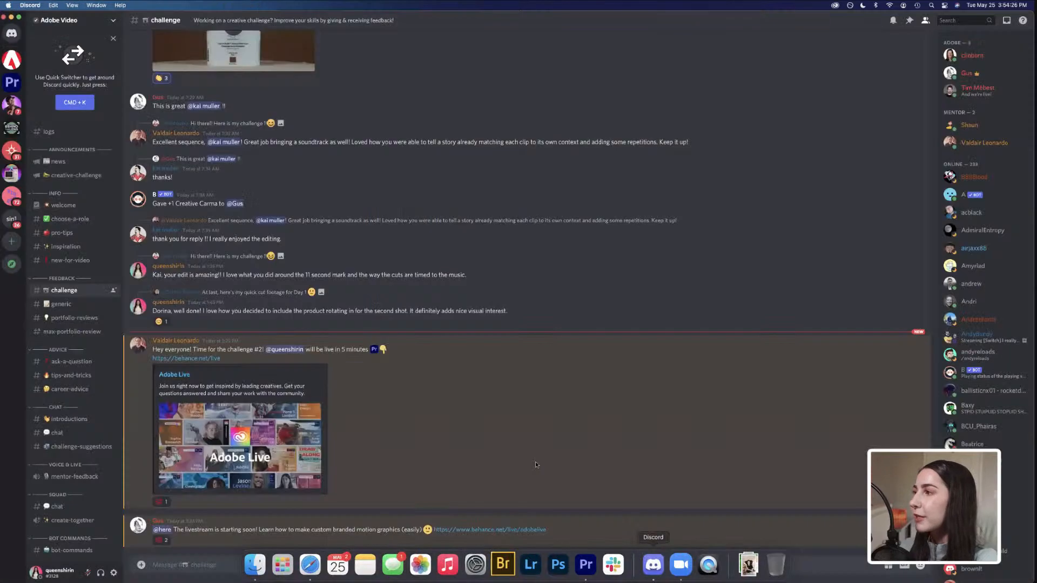